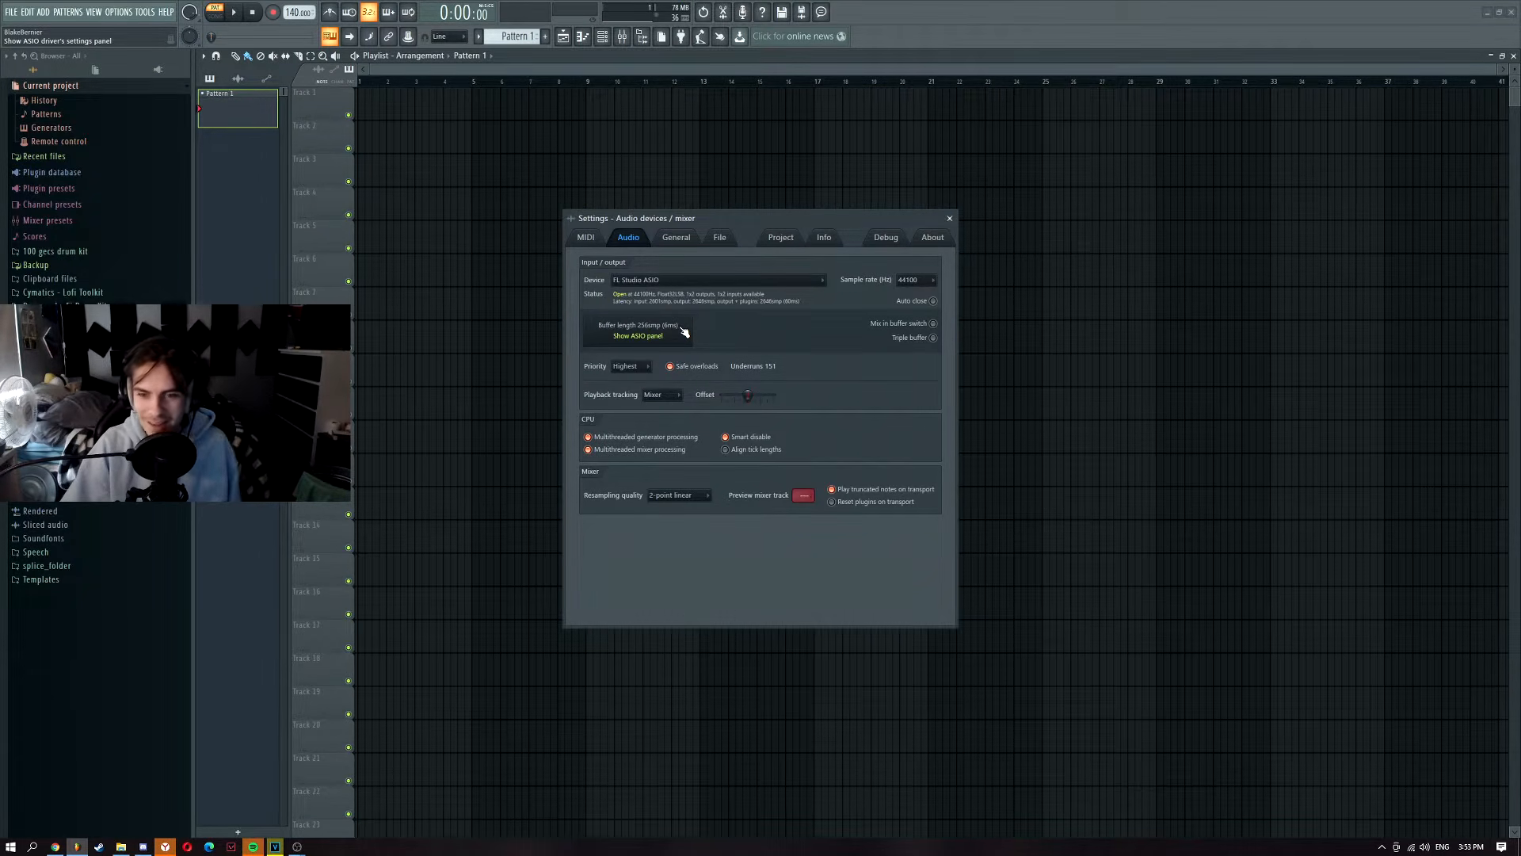
left_click(913, 282)
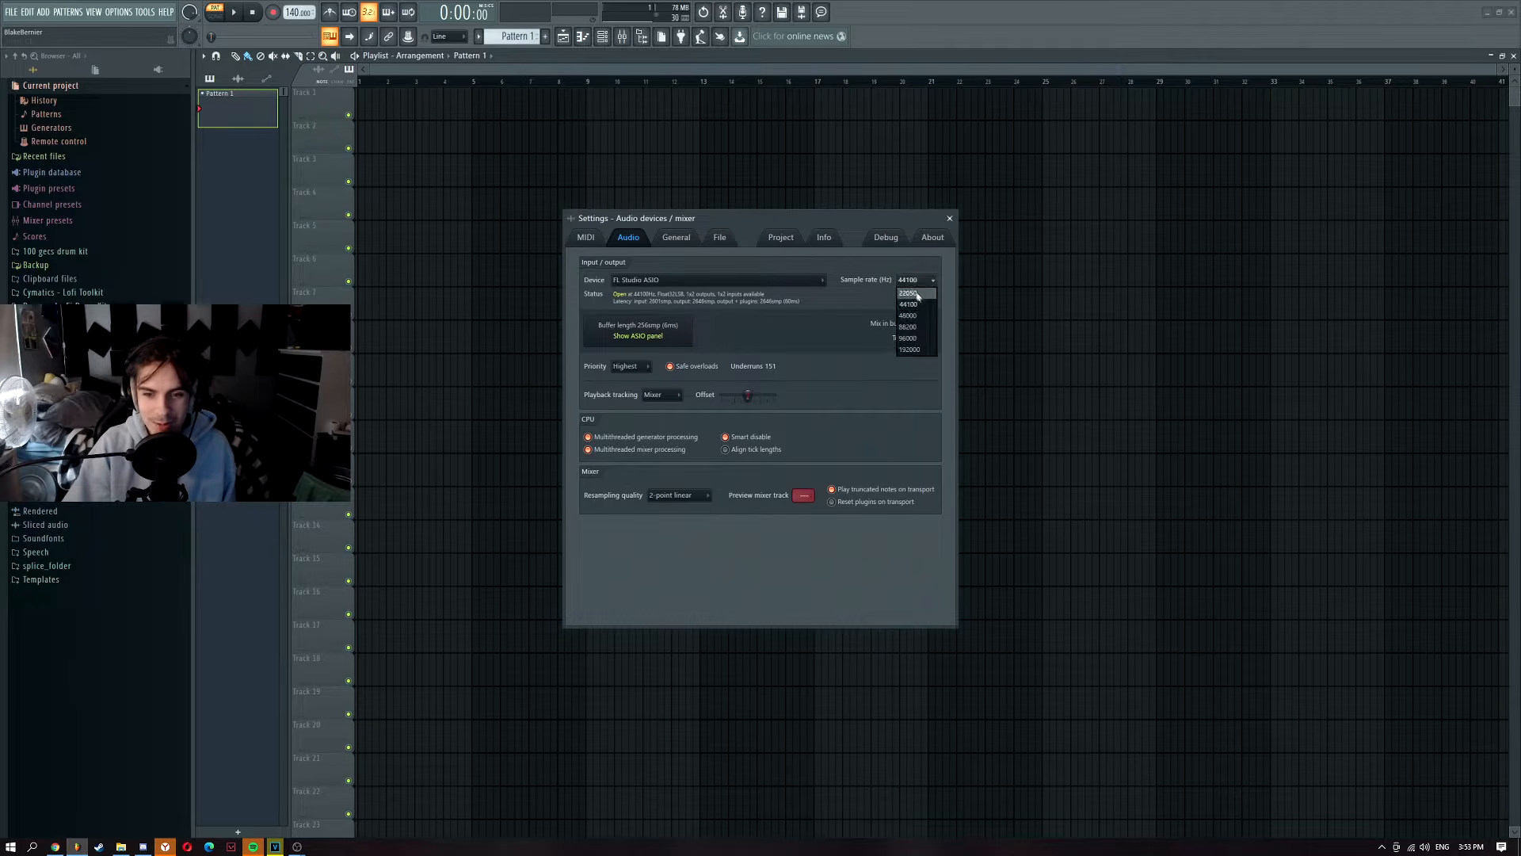
left_click(836, 322)
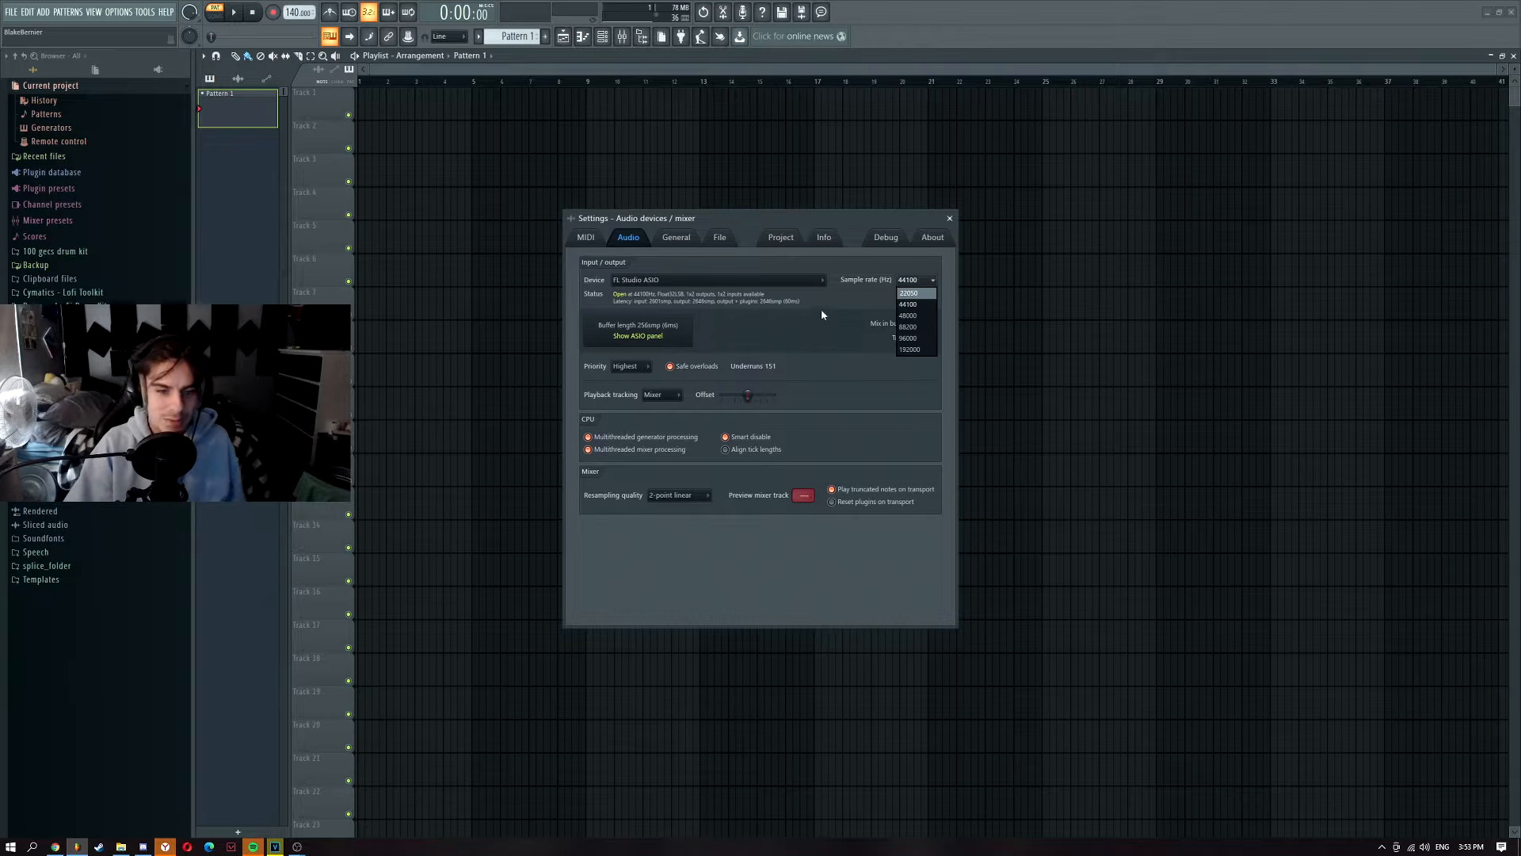
left_click(821, 313)
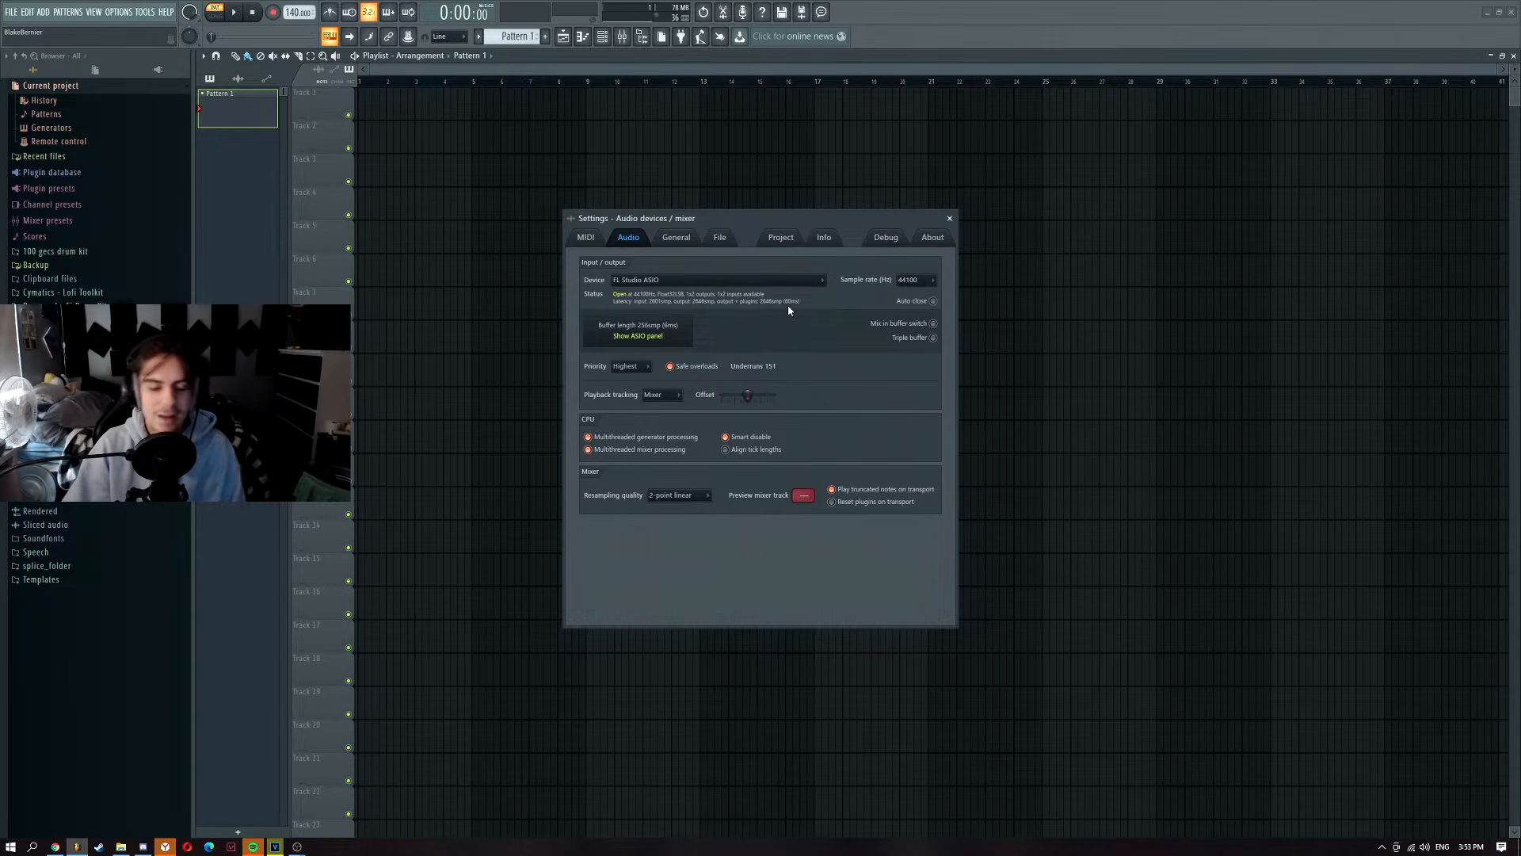
left_click(656, 336)
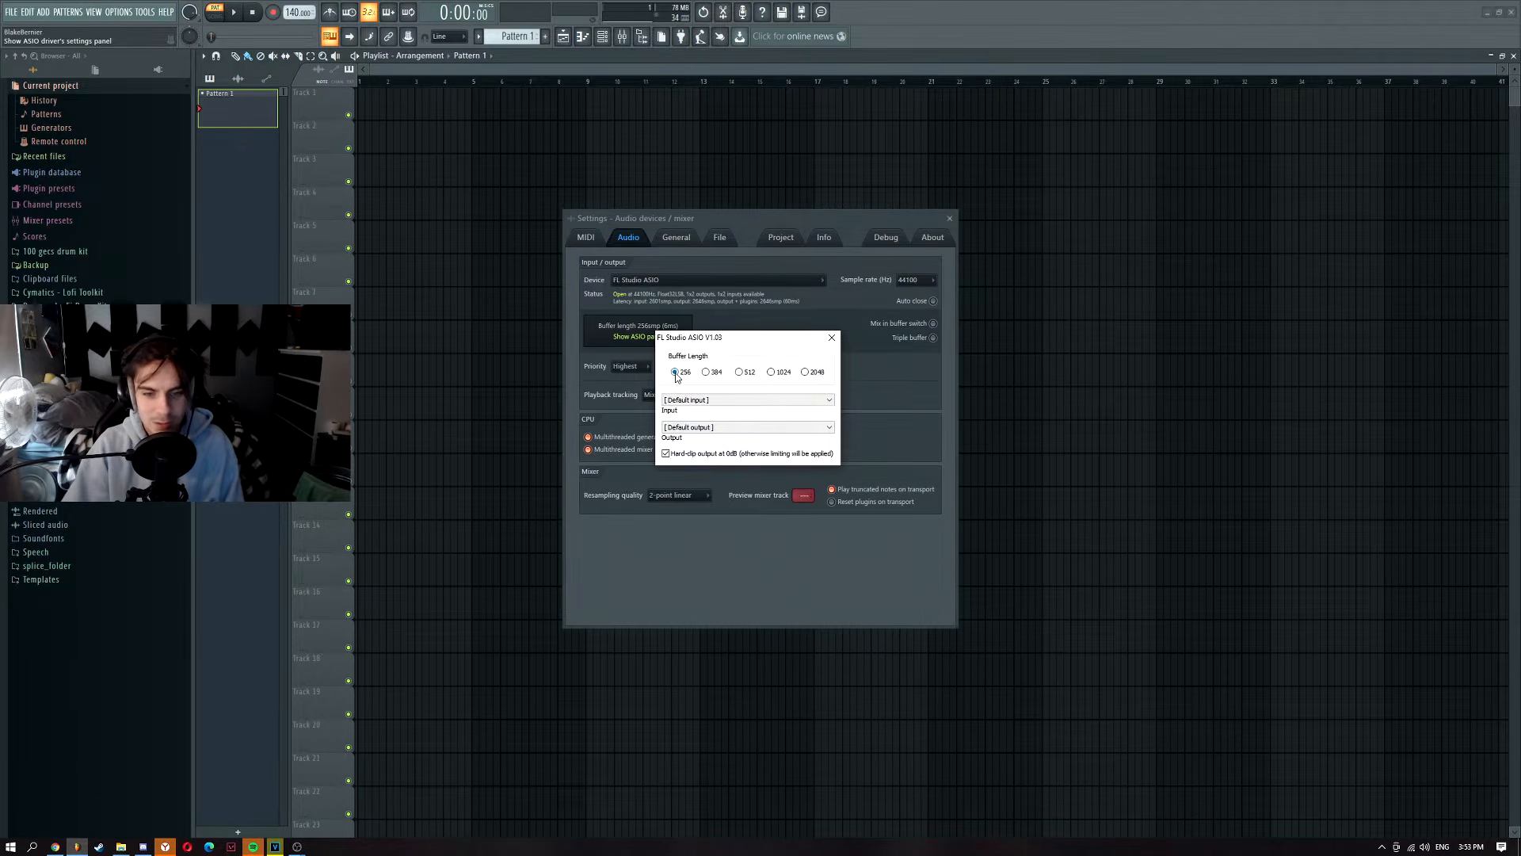
left_click(696, 323)
left_click(644, 283)
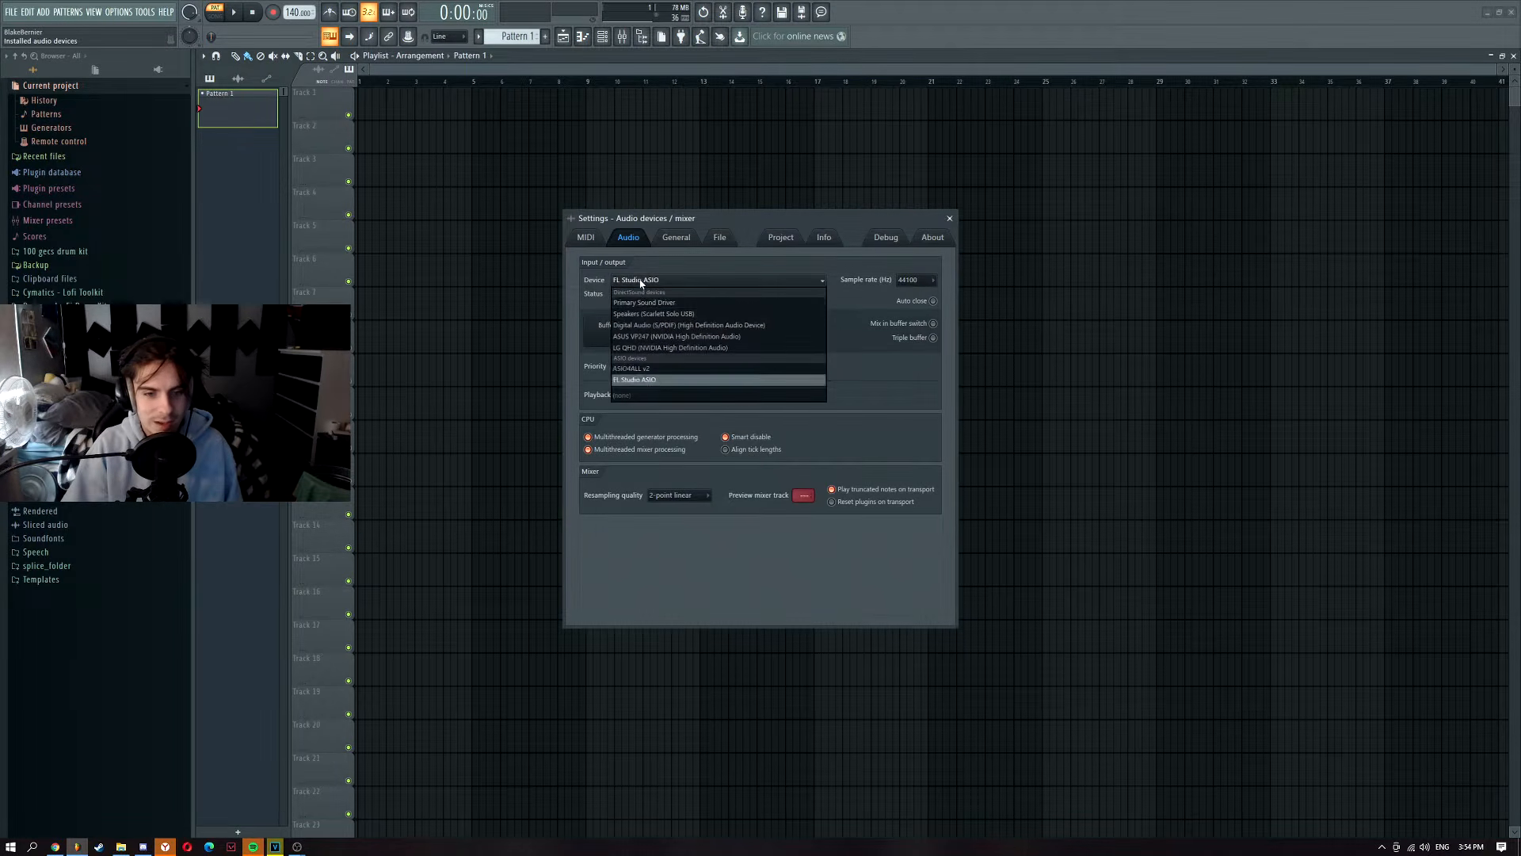
left_click(652, 381)
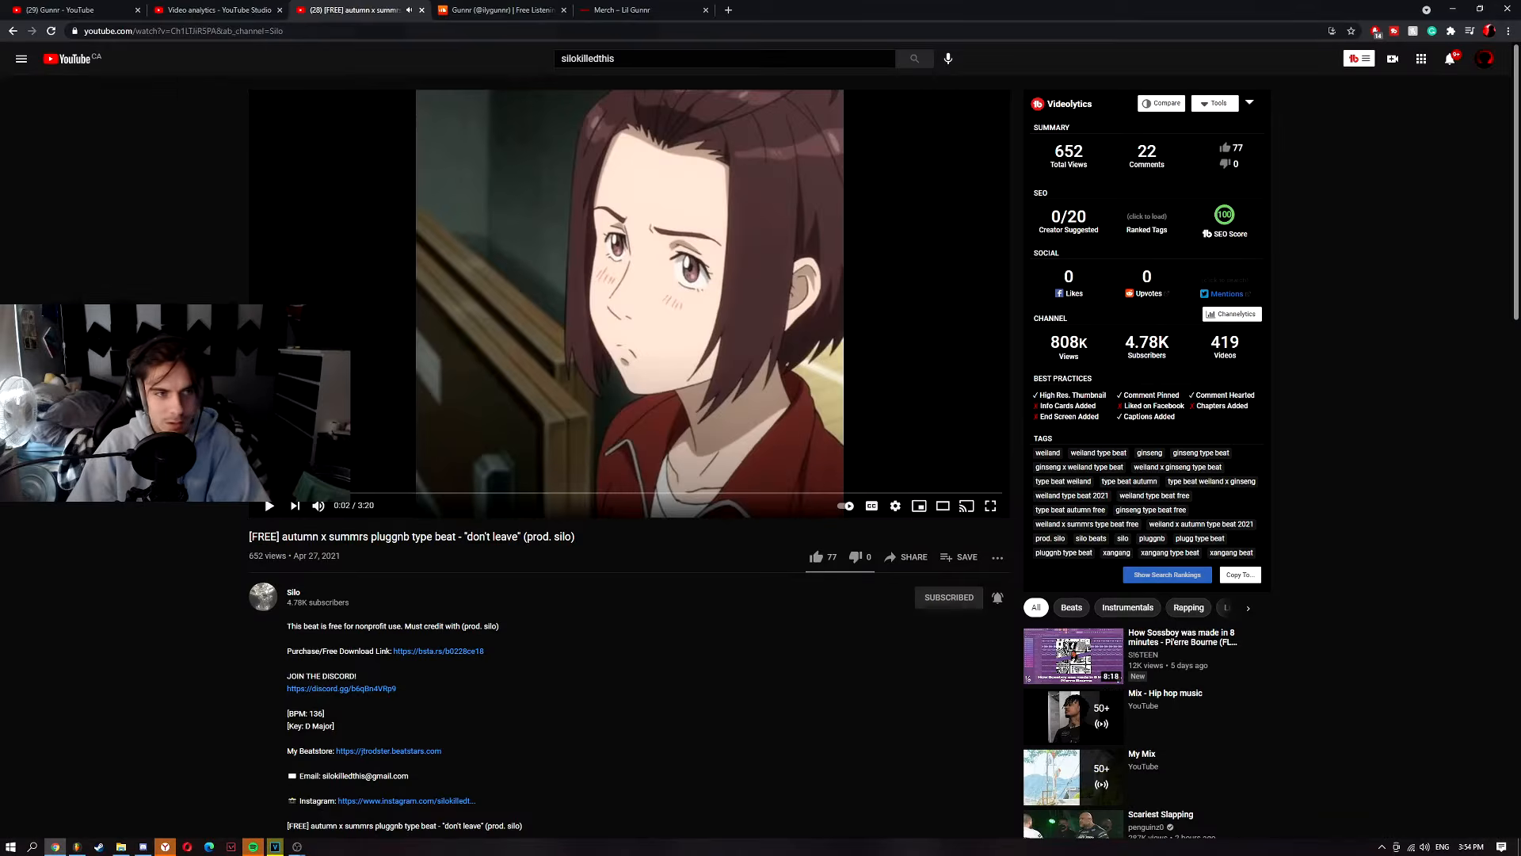
Step: Copy the 'don't leave' video's web address and check the BPM in its description
left_click(347, 27)
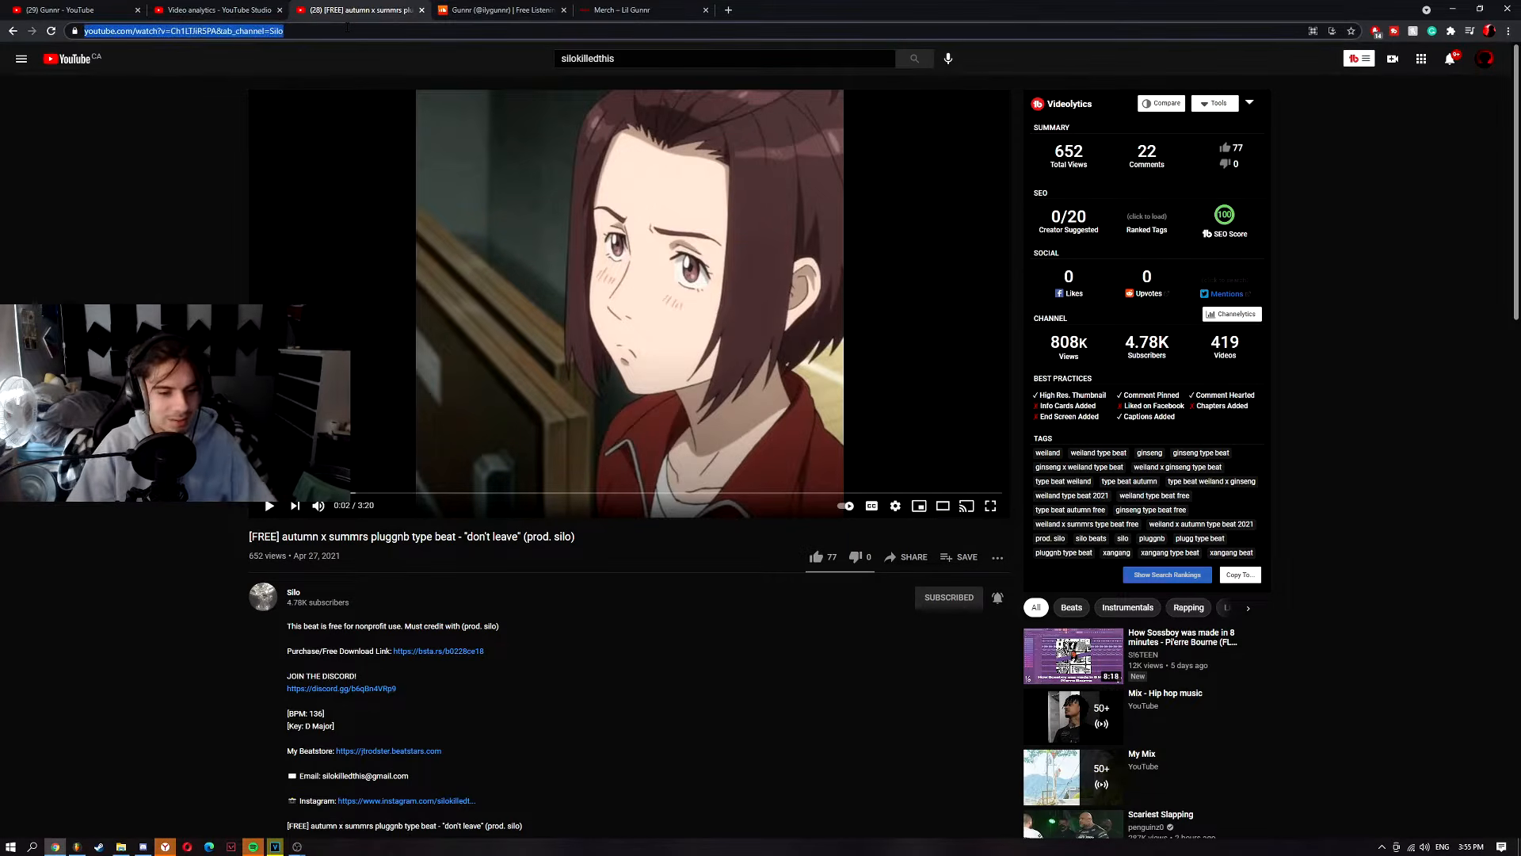
right_click(347, 28)
left_click(394, 92)
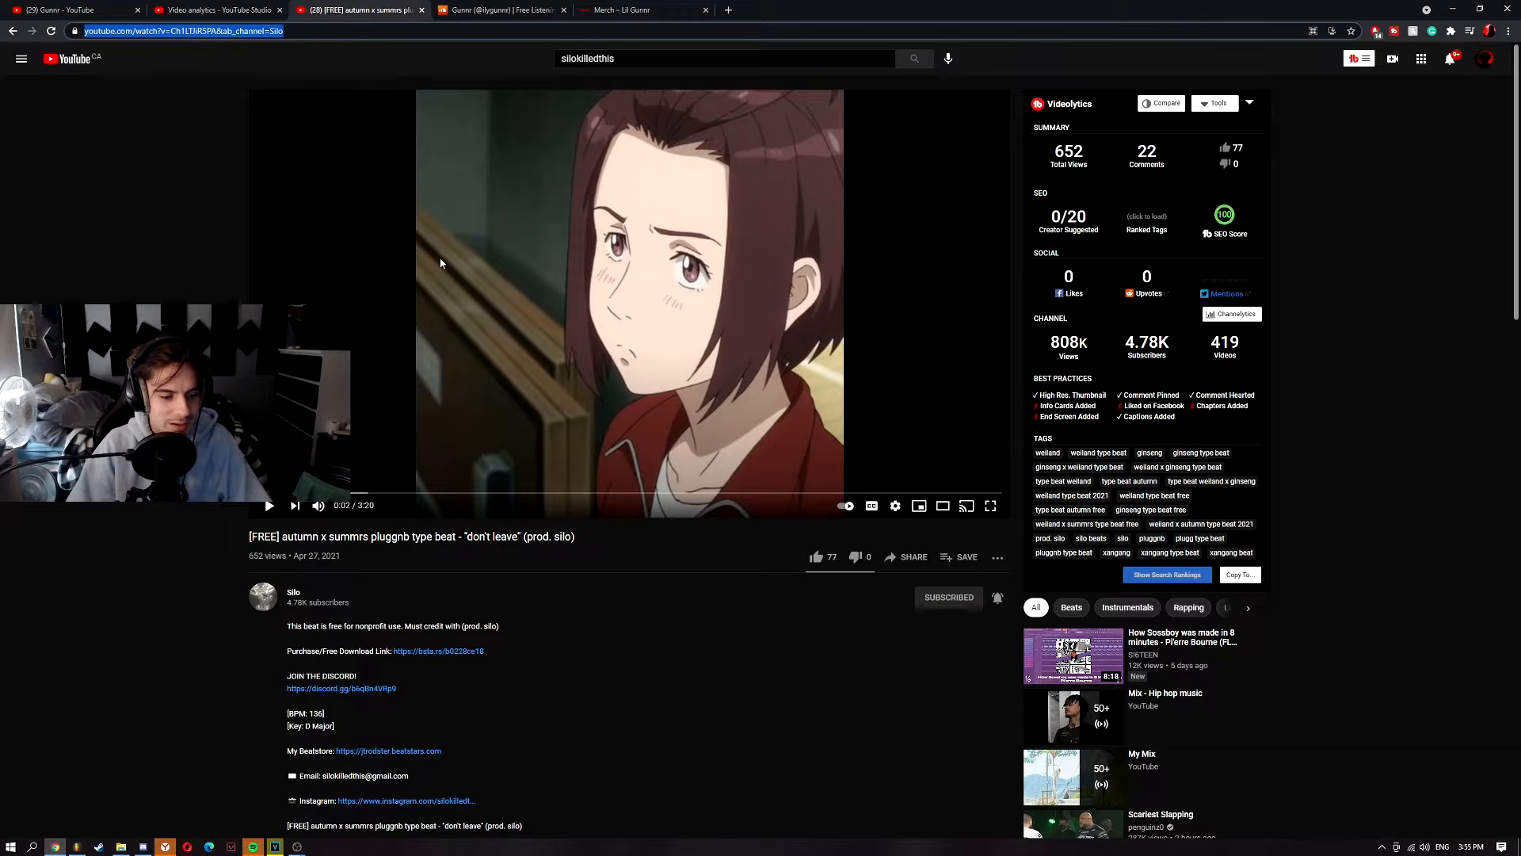
scroll(447, 274, "down", 3)
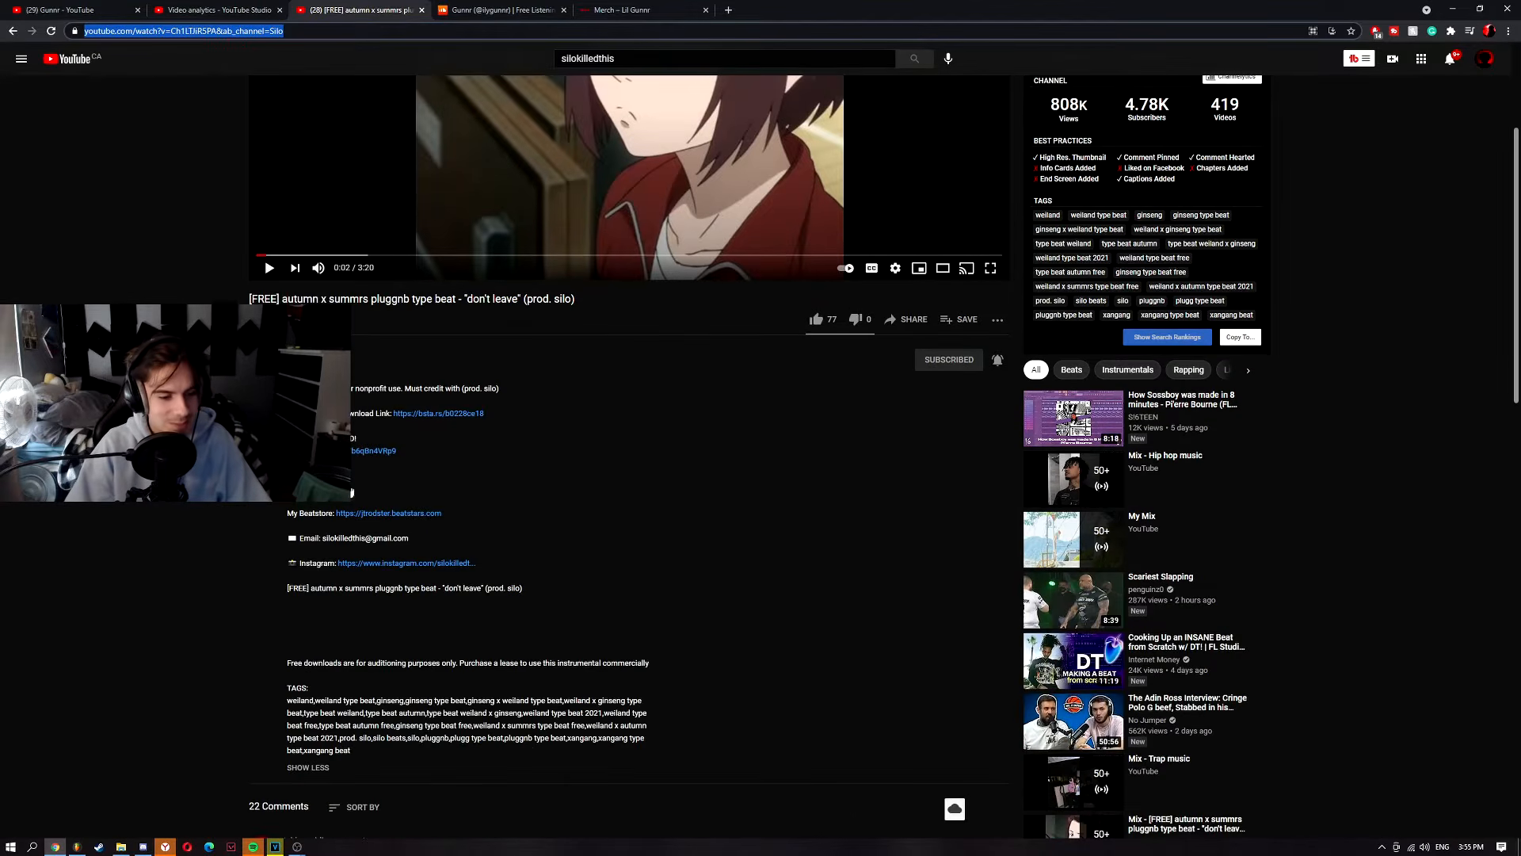
left_click(347, 484)
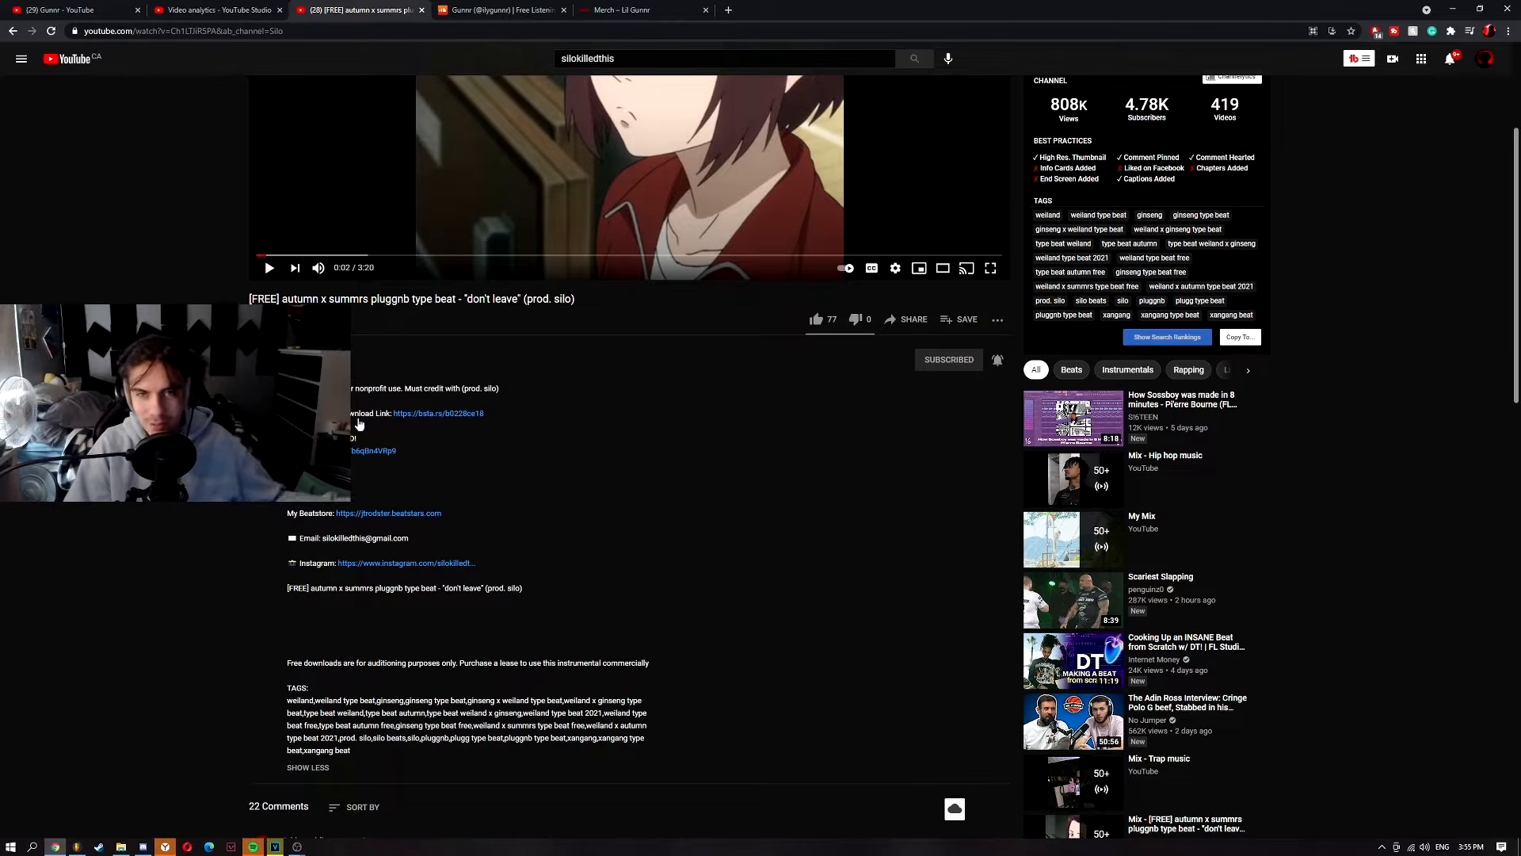
scroll(773, 169, "up", 3)
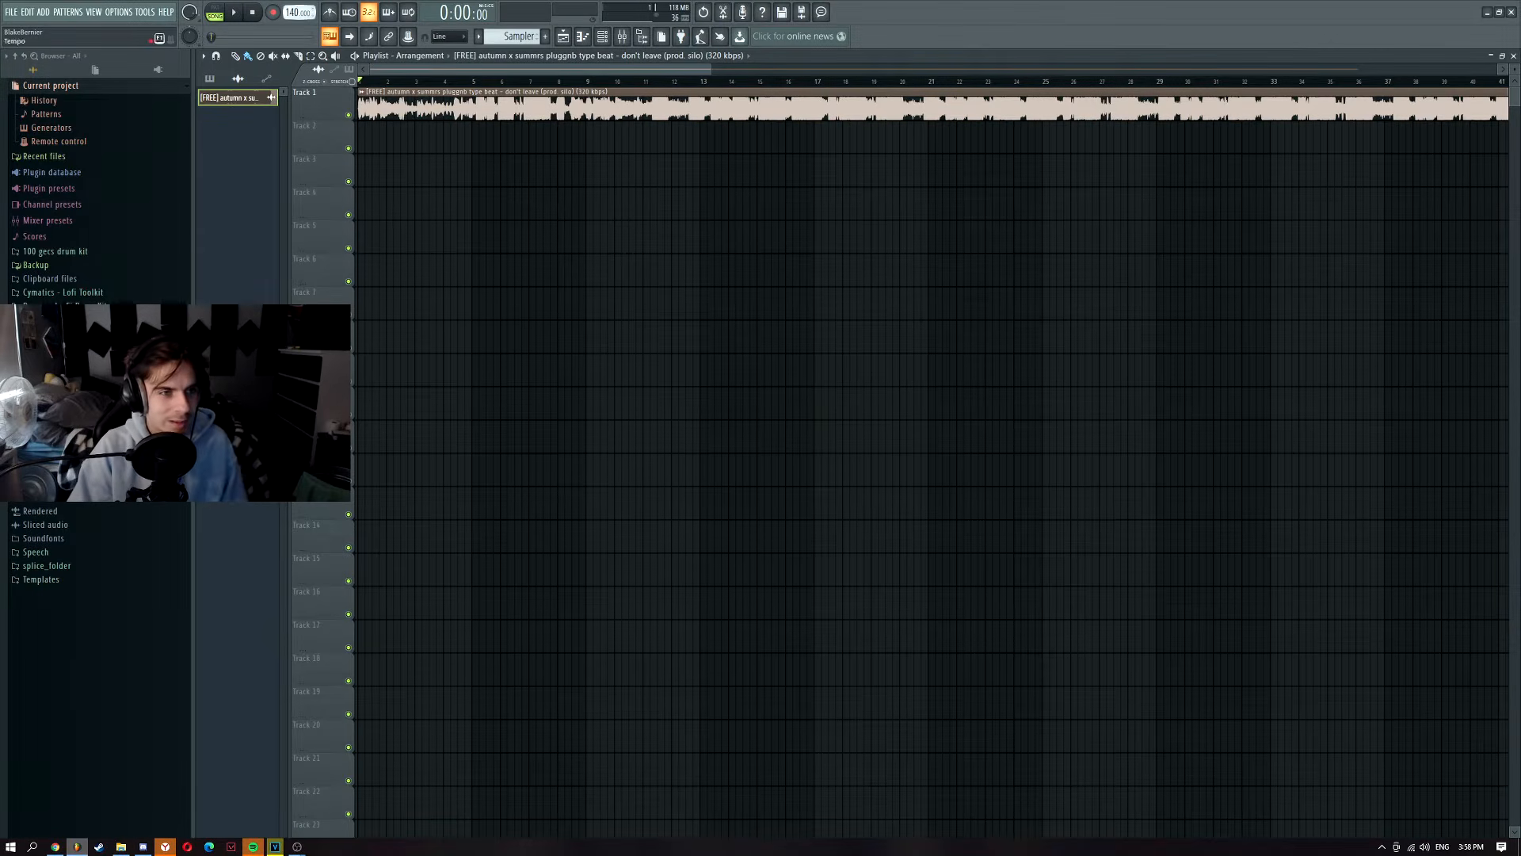
Step: Set the project tempo to 136 and route the beat channel to its own mixer track
left_click_drag(294, 12, 294, 18)
scroll(487, 162, "up", 3)
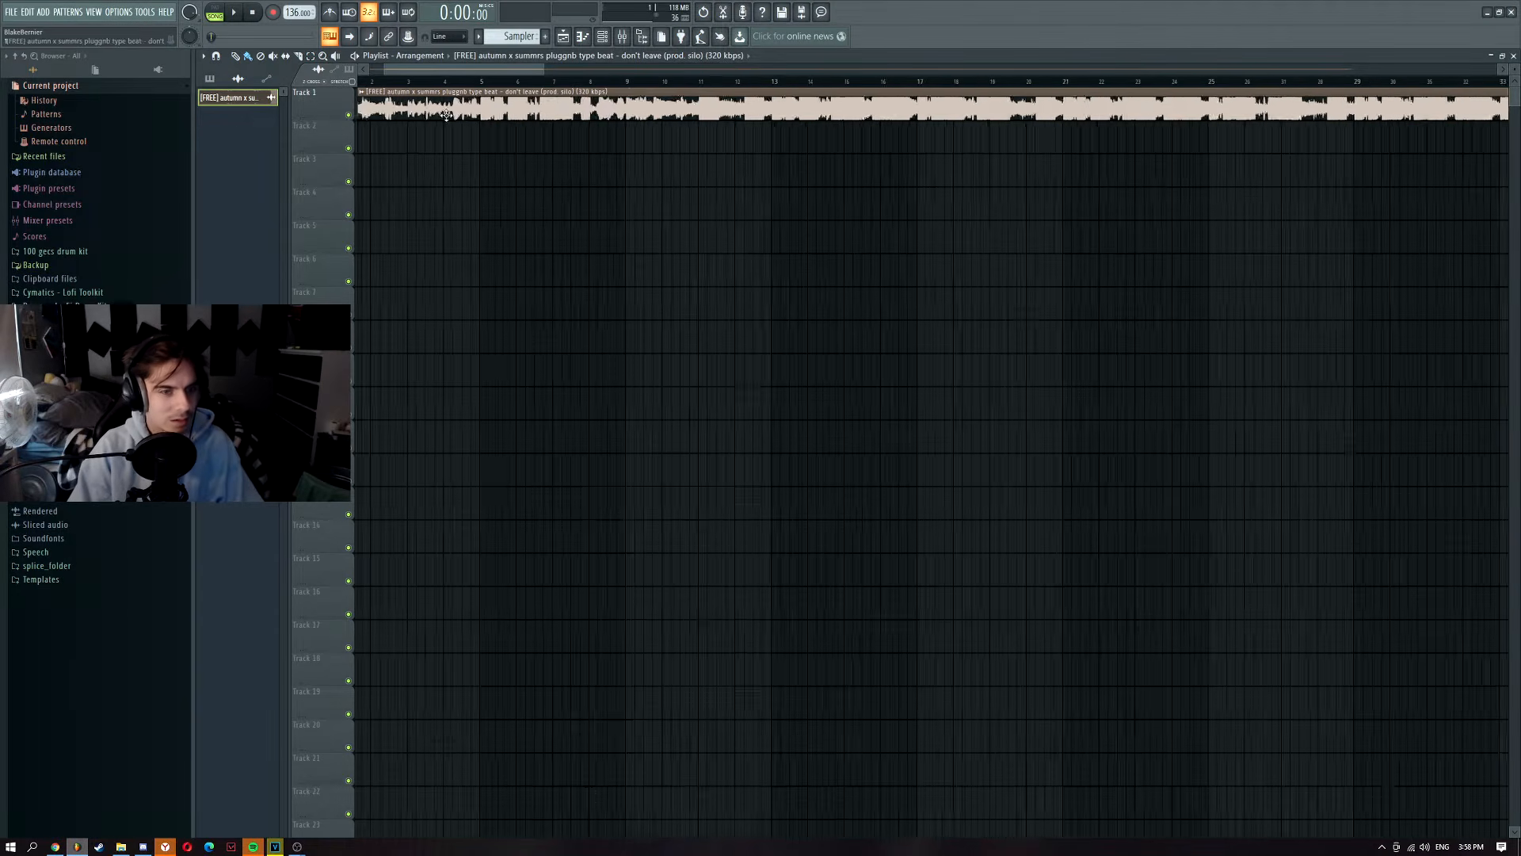
scroll(476, 146, "up", 2)
double_click(561, 115)
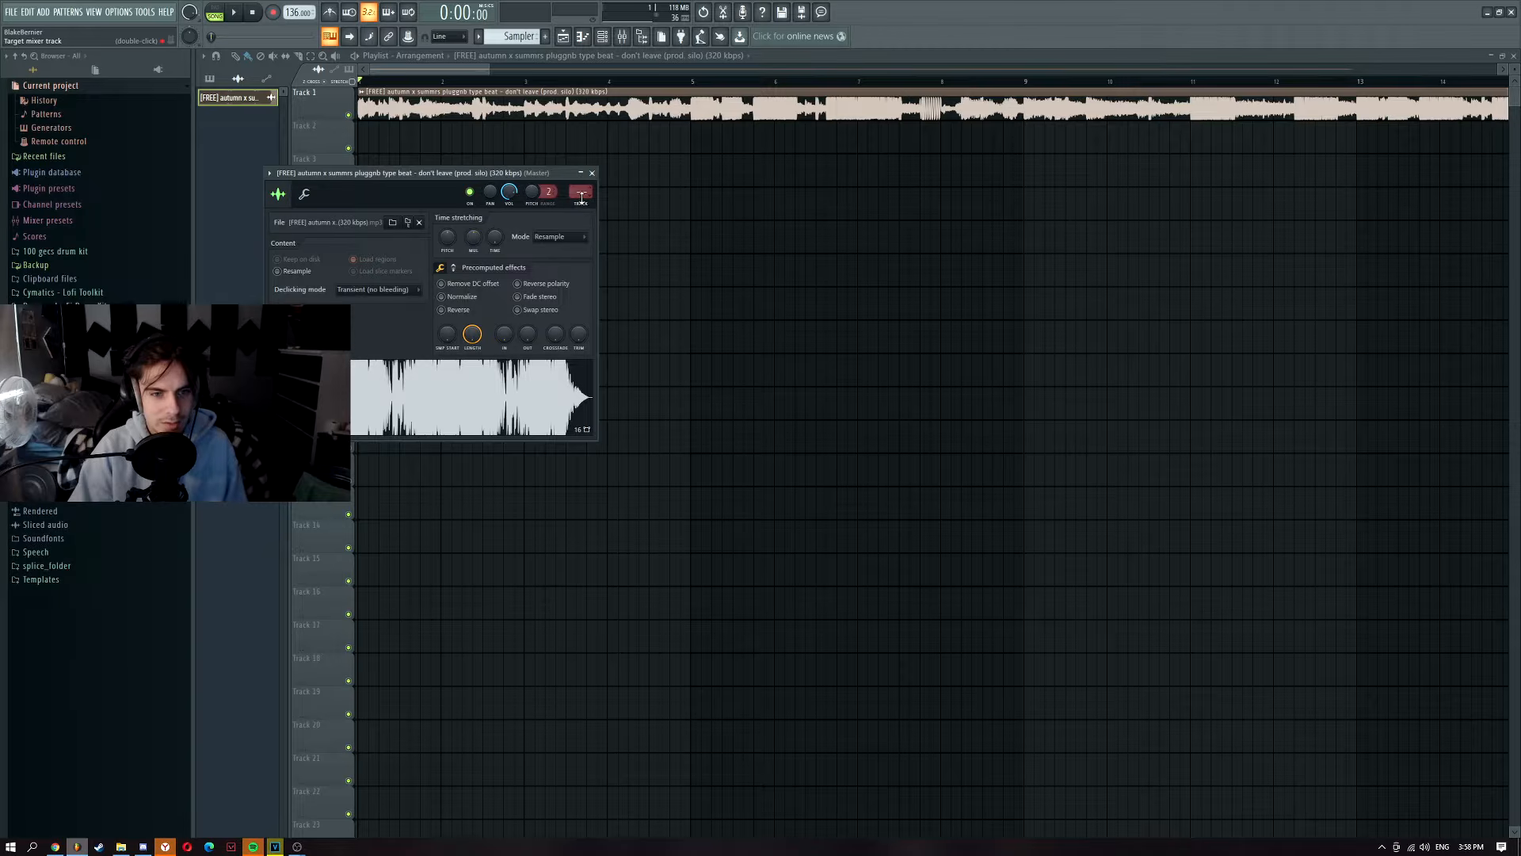
left_click_drag(582, 191, 585, 187)
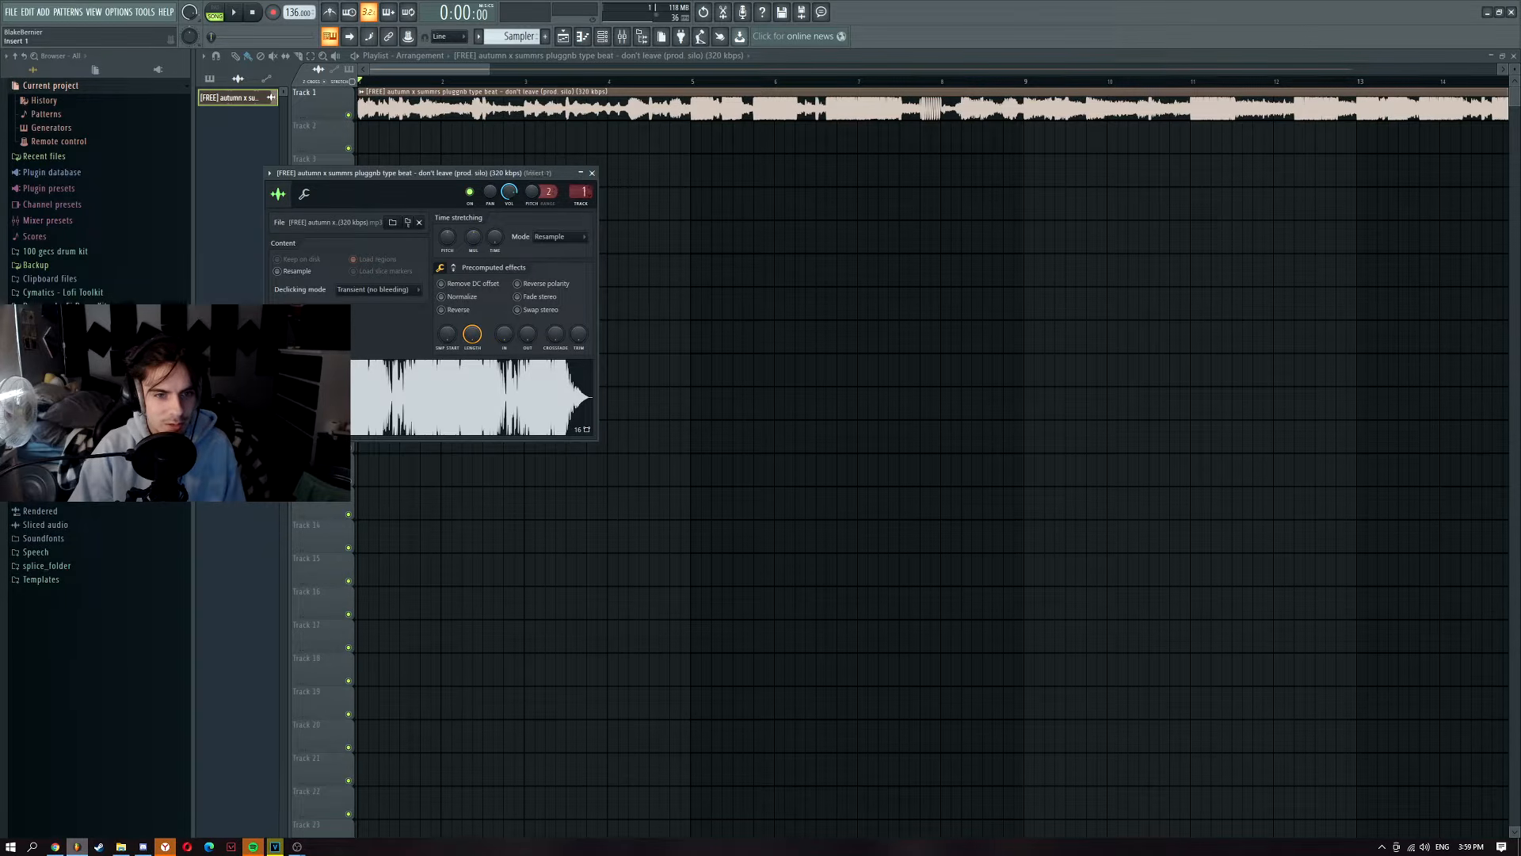
left_click(592, 173)
Step: Show the mixer and move the playback start point on the timeline
scroll(475, 222, "down", 2)
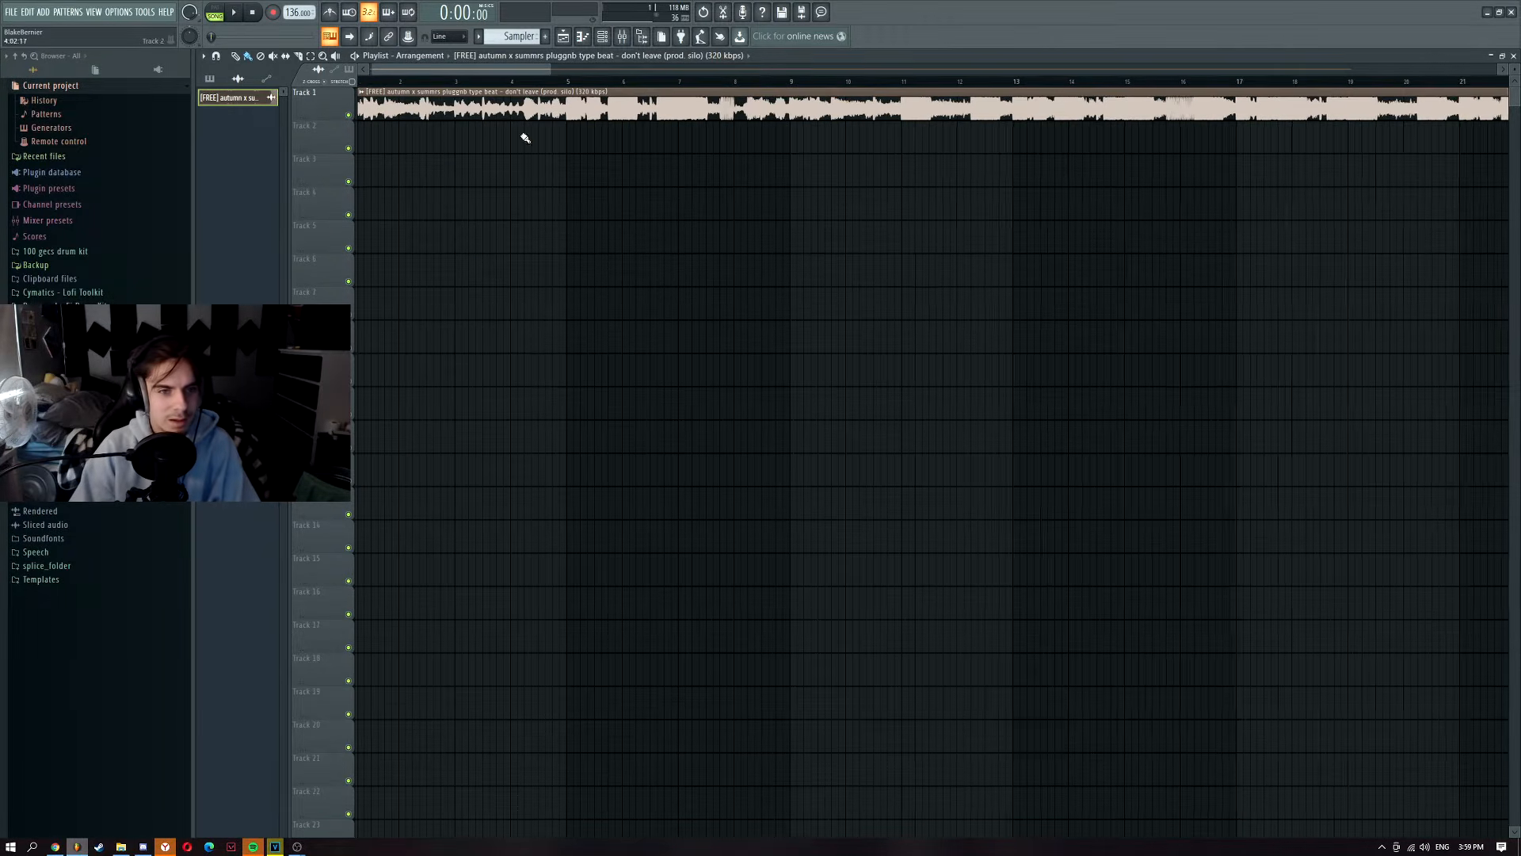
left_click(622, 38)
left_click(455, 82)
left_click_drag(474, 70, 464, 70)
Step: Play the beat briefly and stop it with the mixer showing
left_click(622, 37)
key("space")
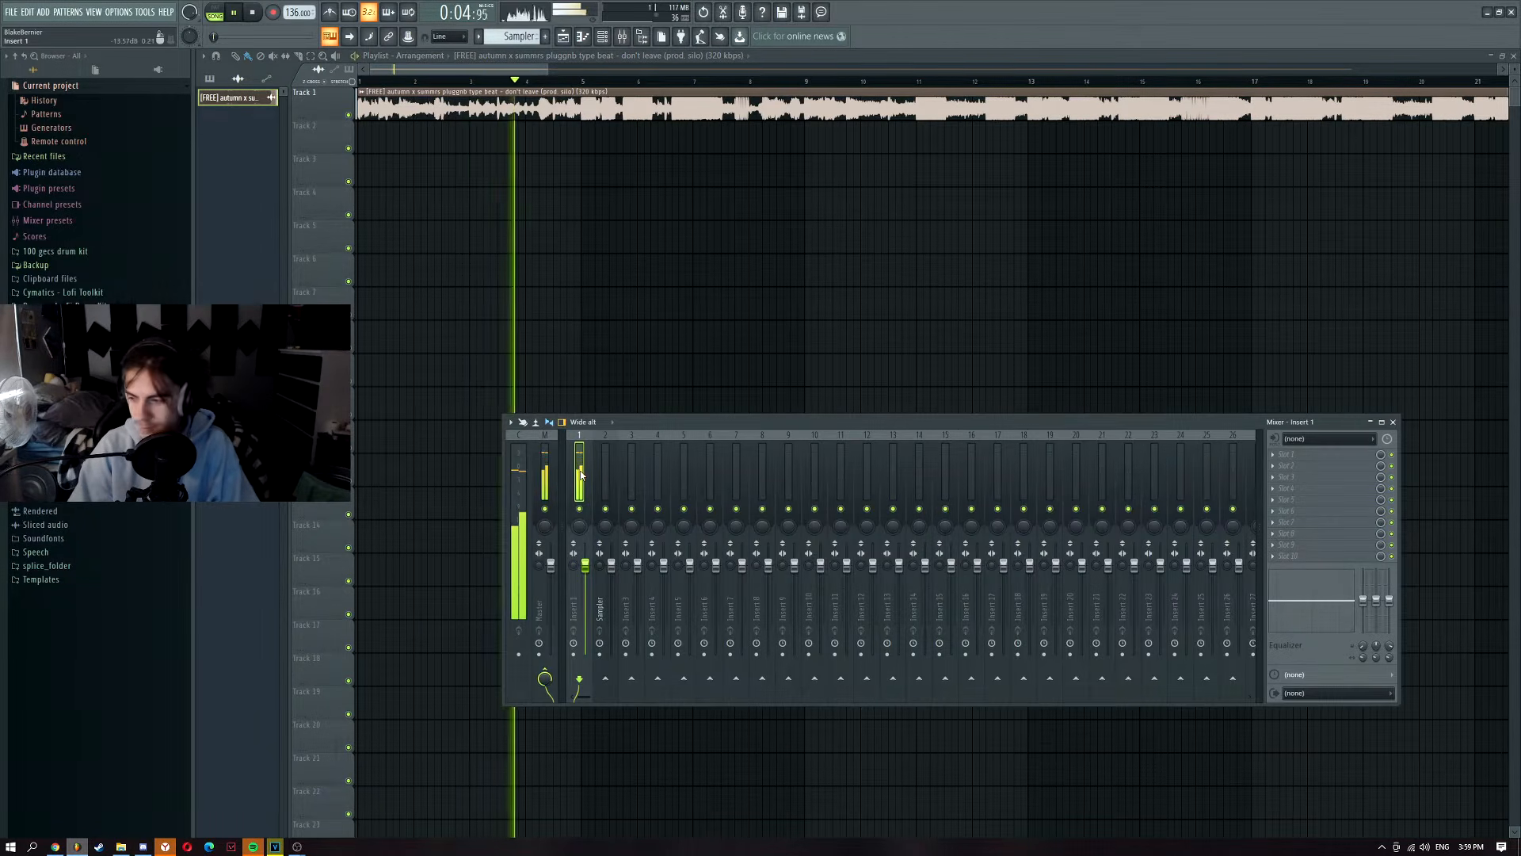
key("space")
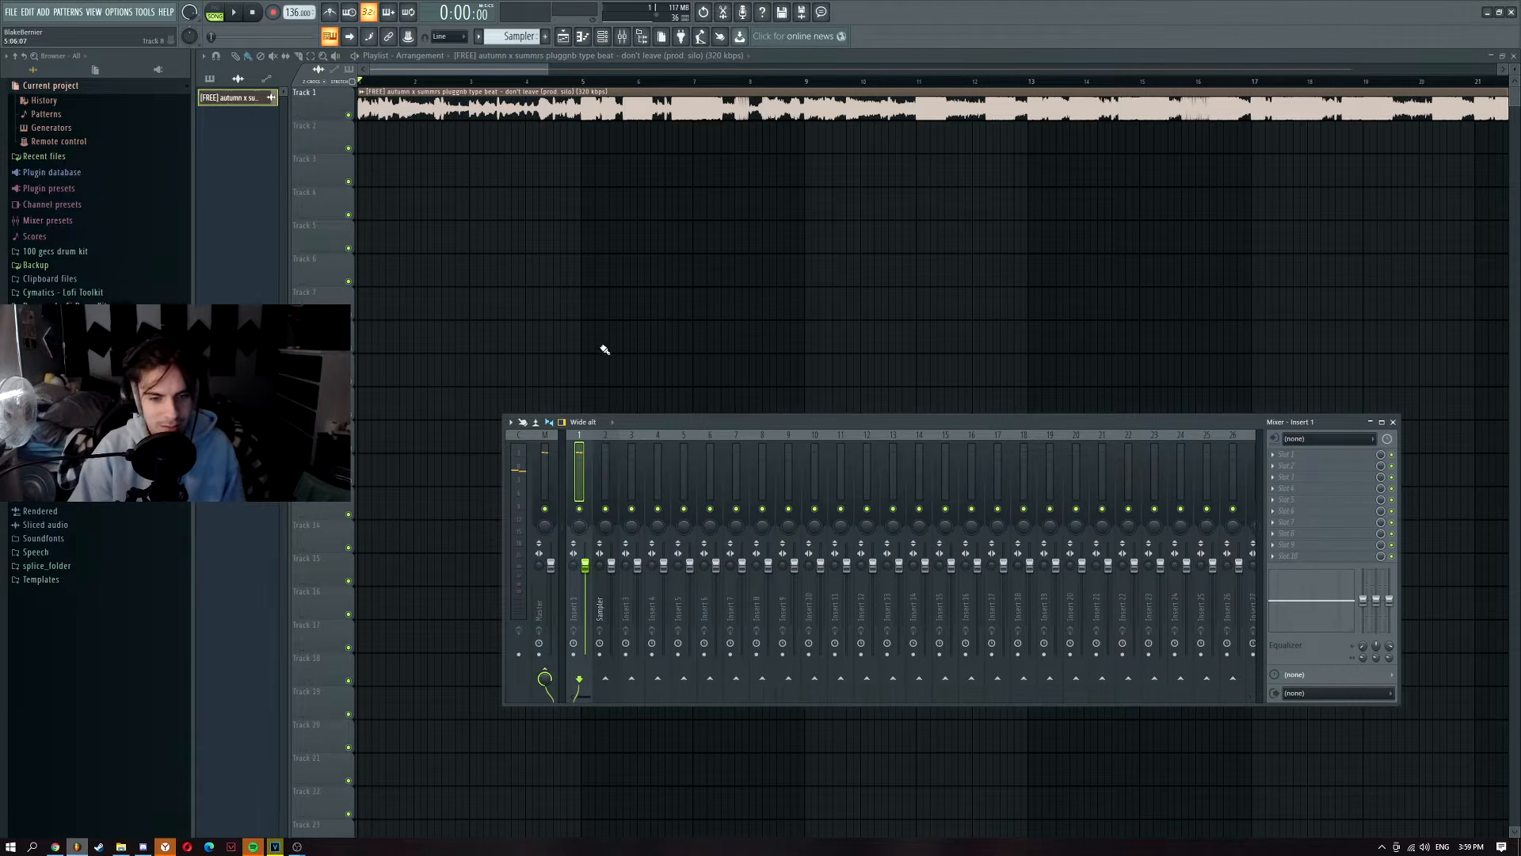
Step: Set the Sampler track's input to In 1 and switch off its Master send
left_click(606, 466)
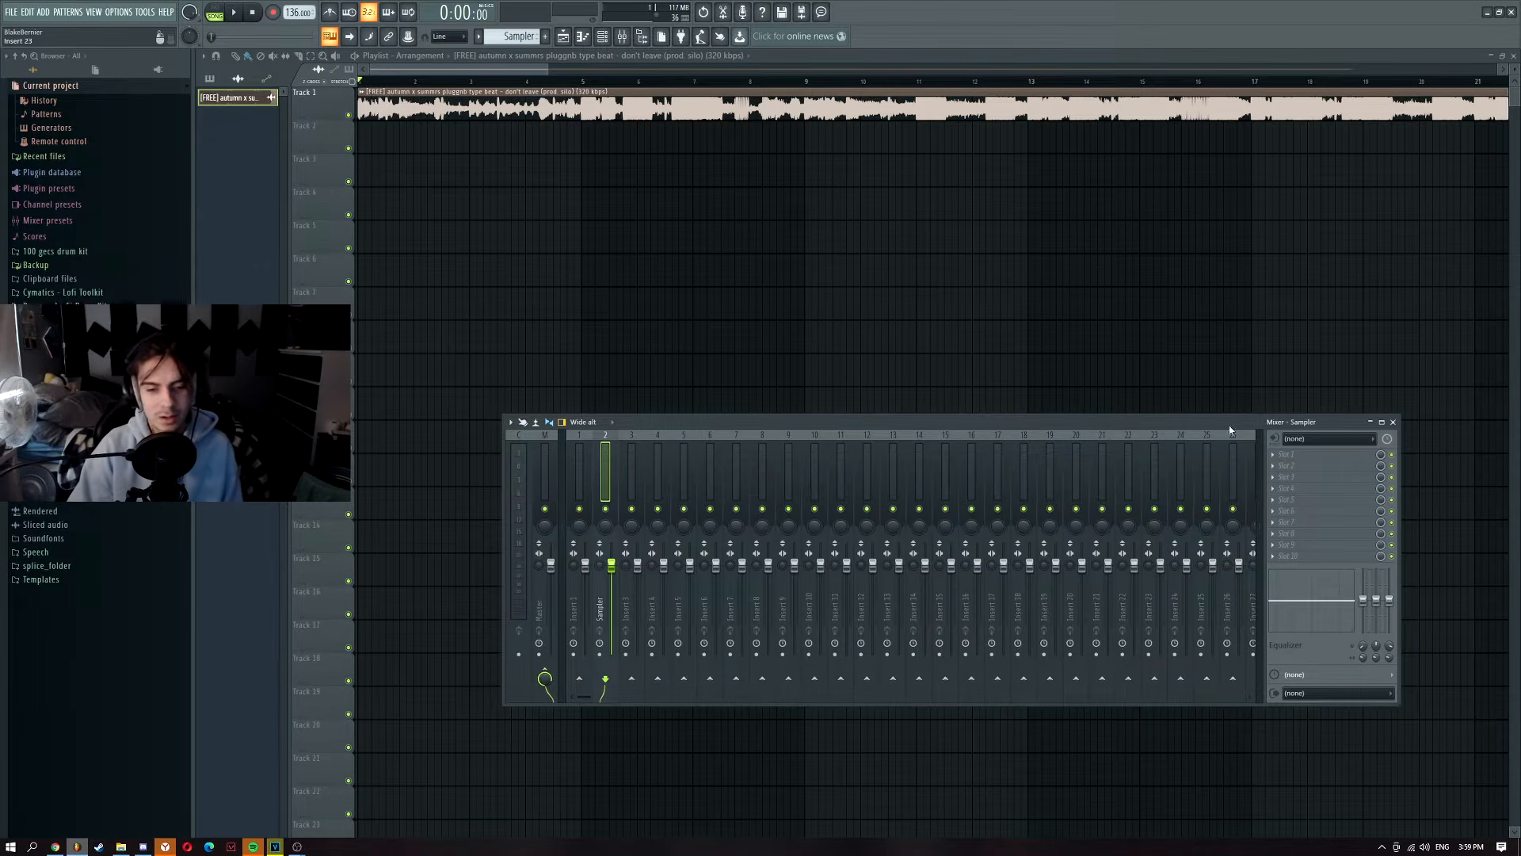
left_click(1315, 445)
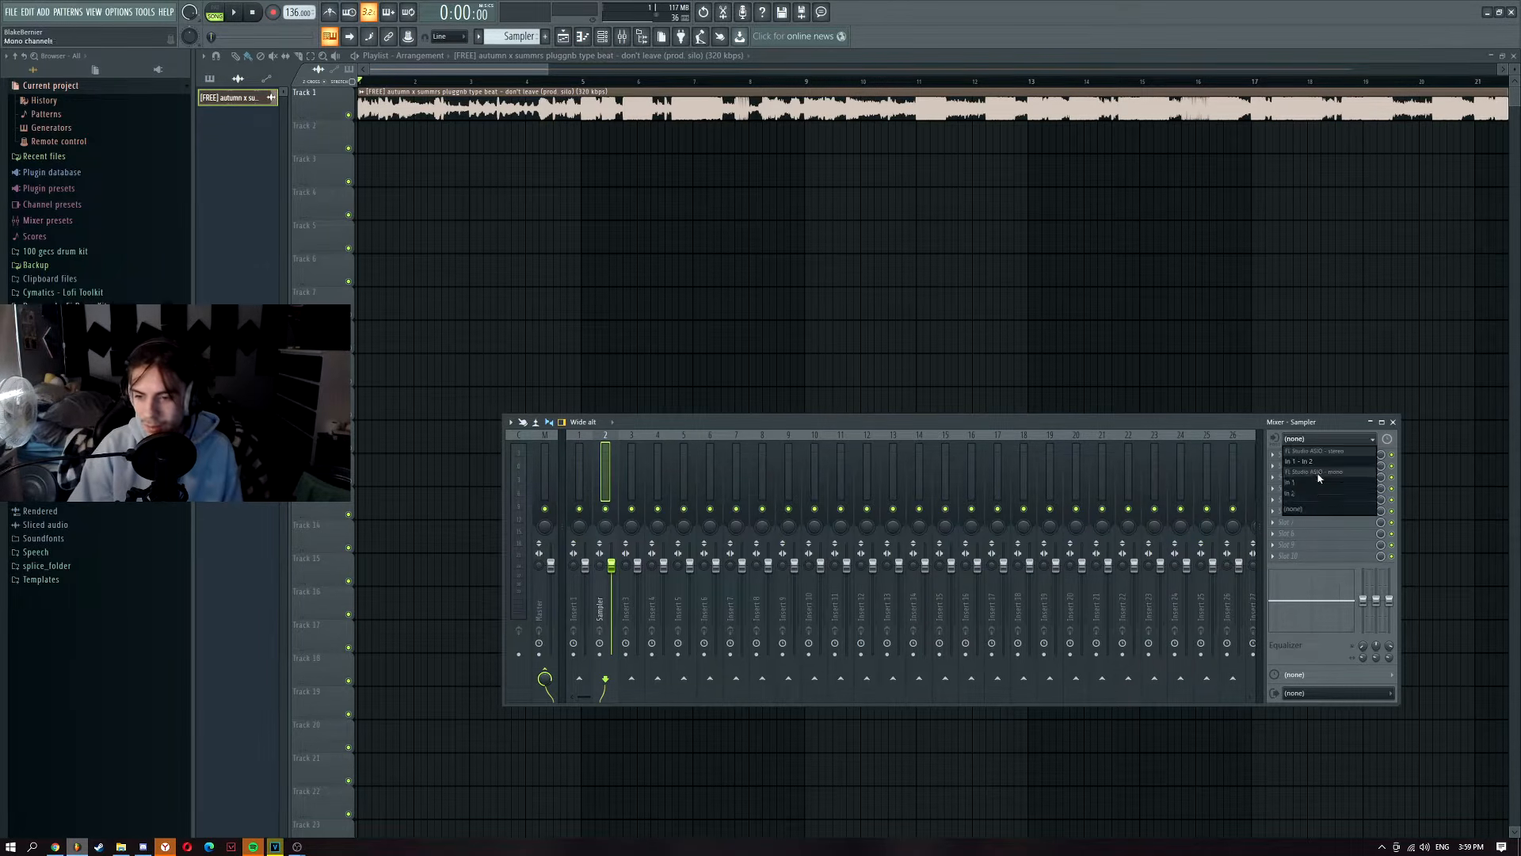
left_click(1319, 480)
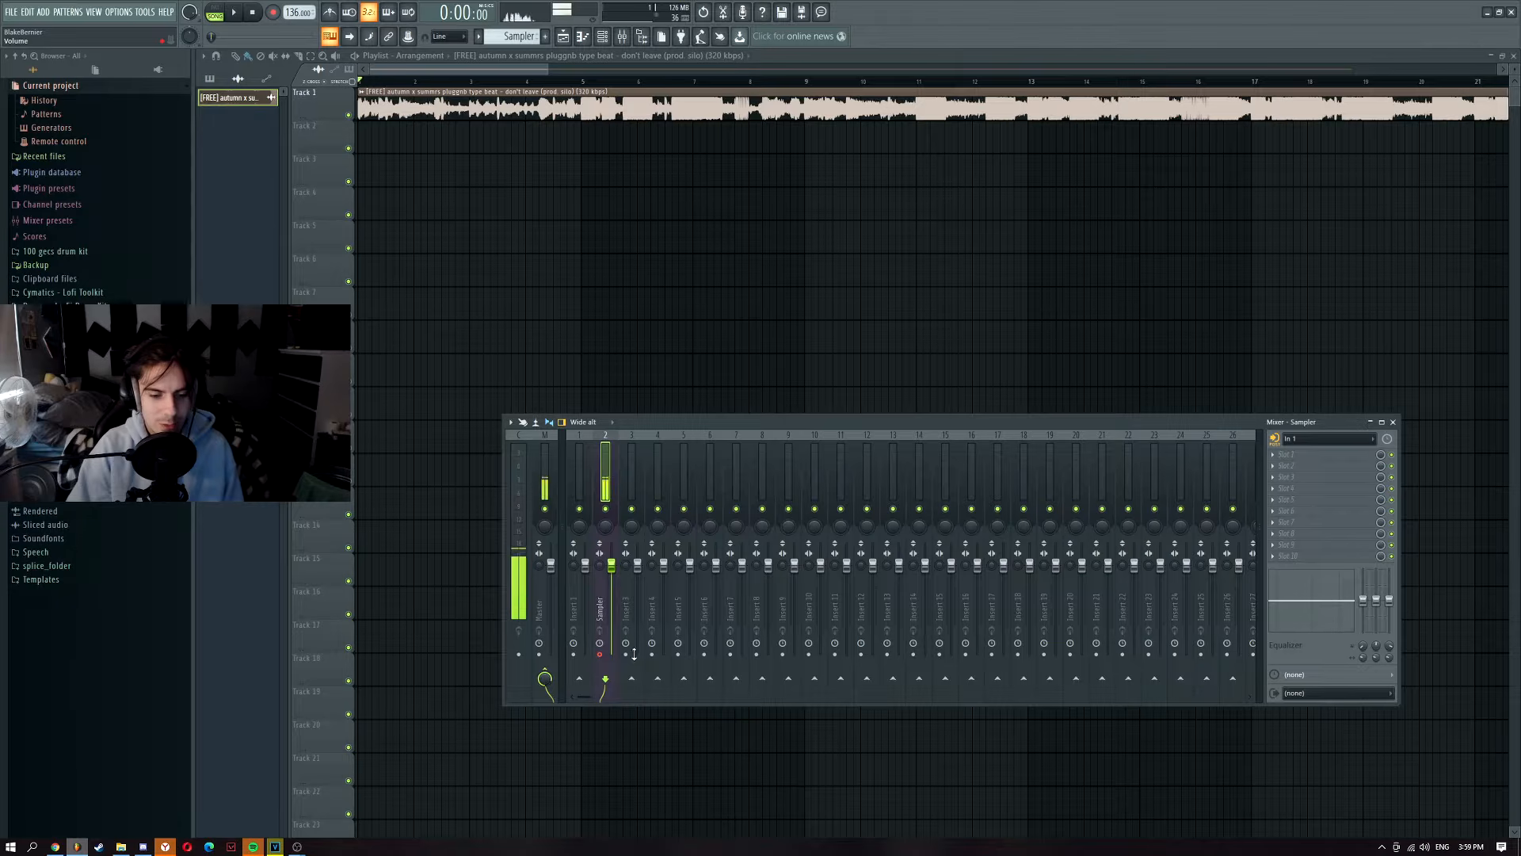
left_click(546, 675)
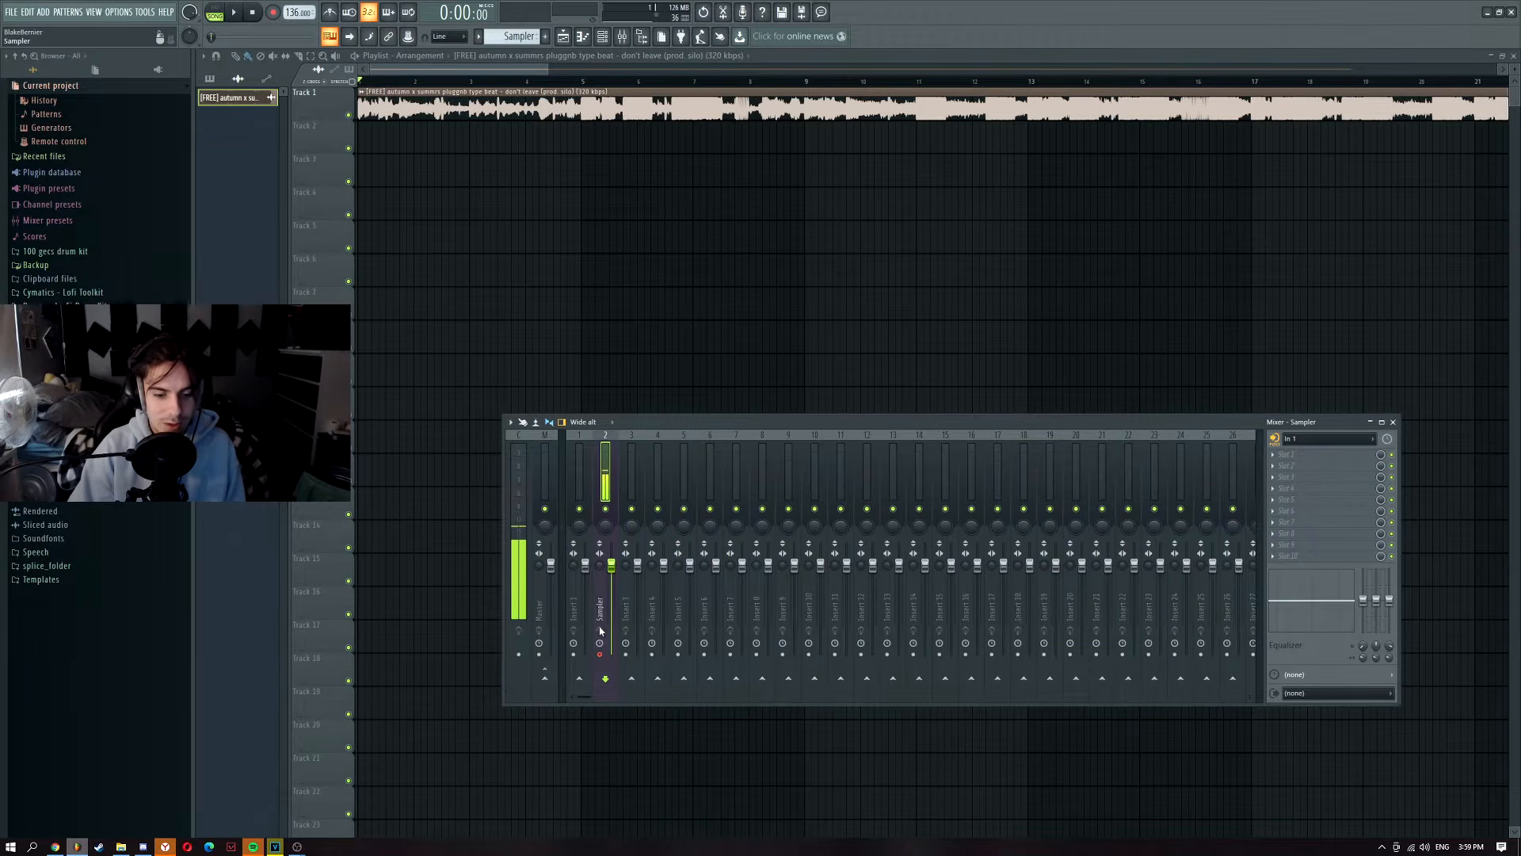
left_click(630, 475)
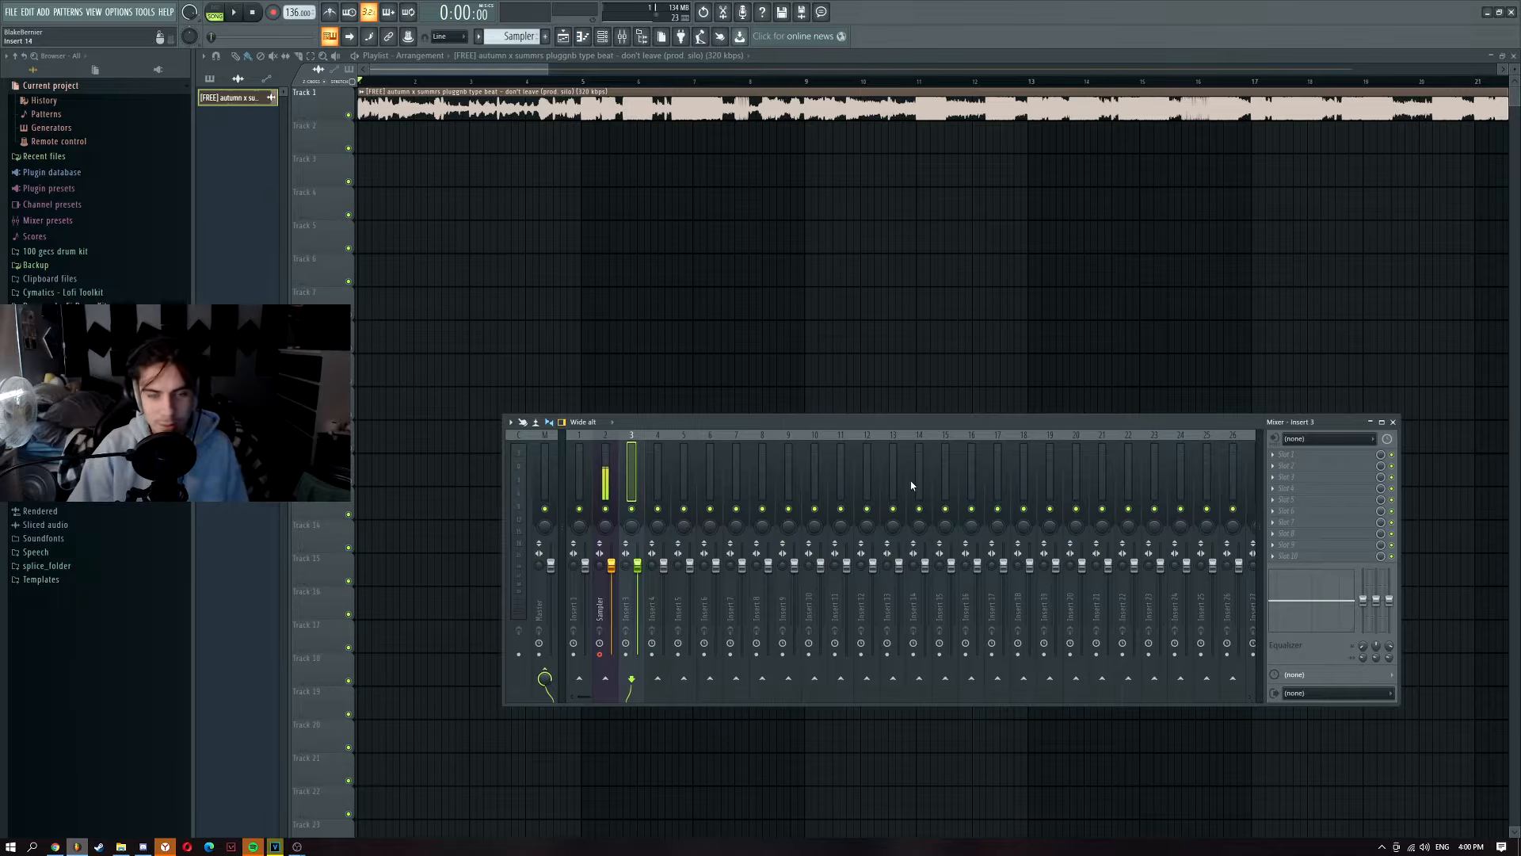
Step: Load the saved Autumn Preset mixer track state onto Insert 3
right_click(629, 469)
mouse_move(666, 485)
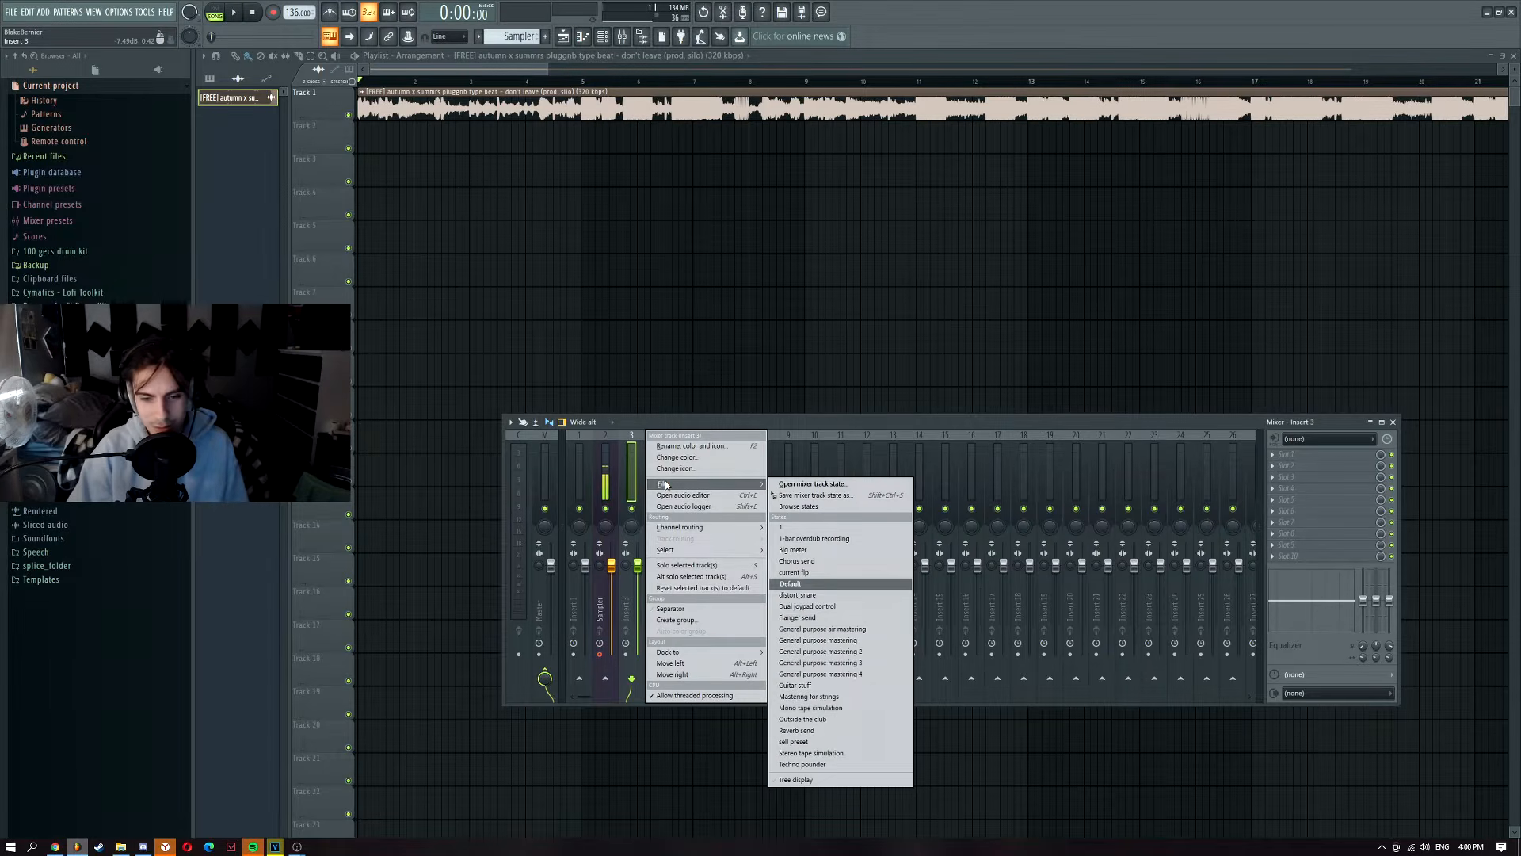
left_click(814, 484)
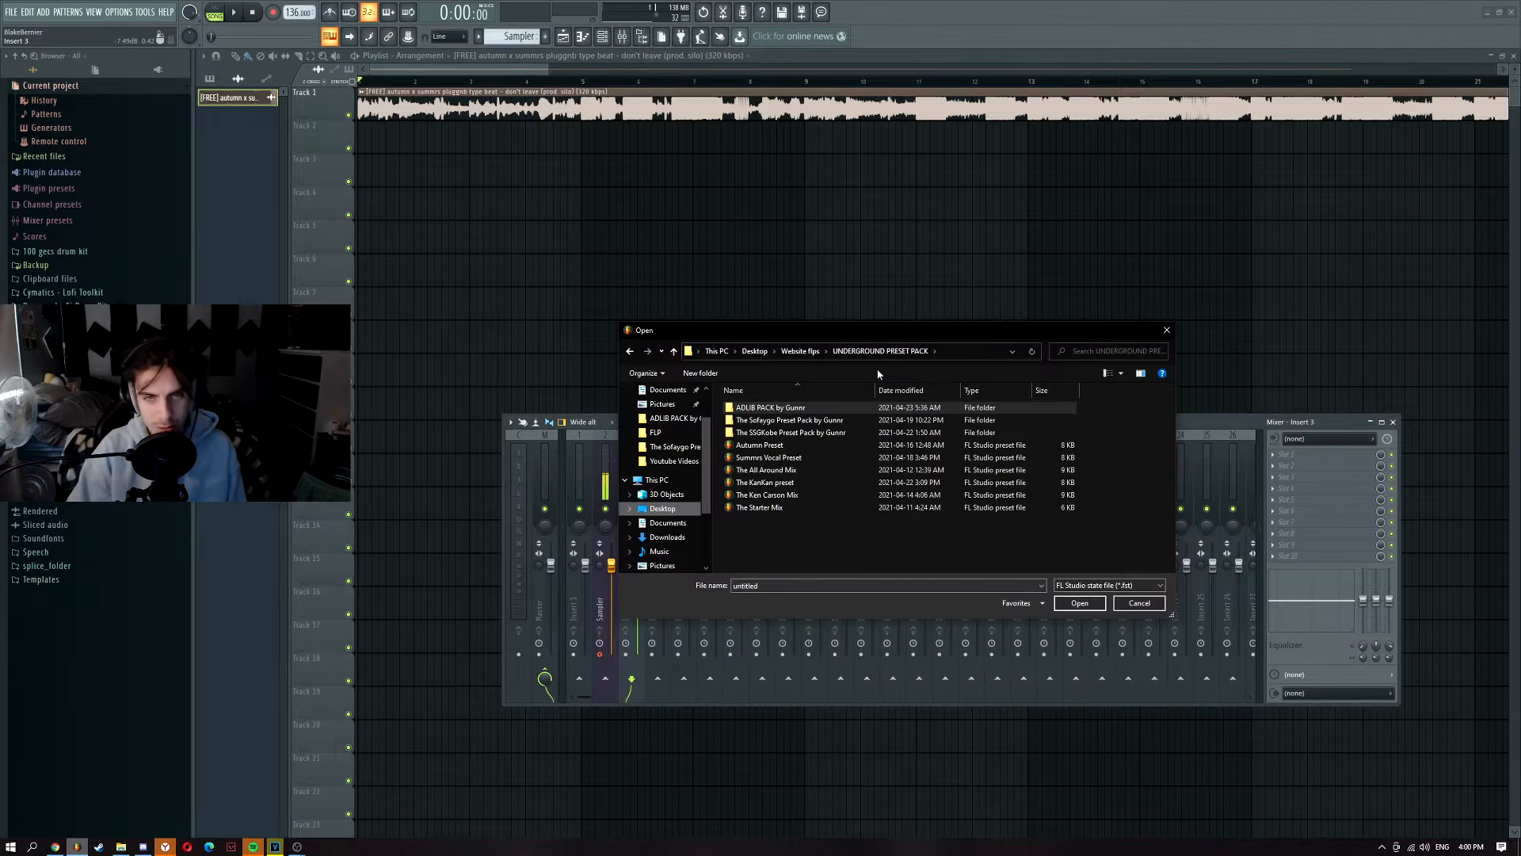
double_click(786, 446)
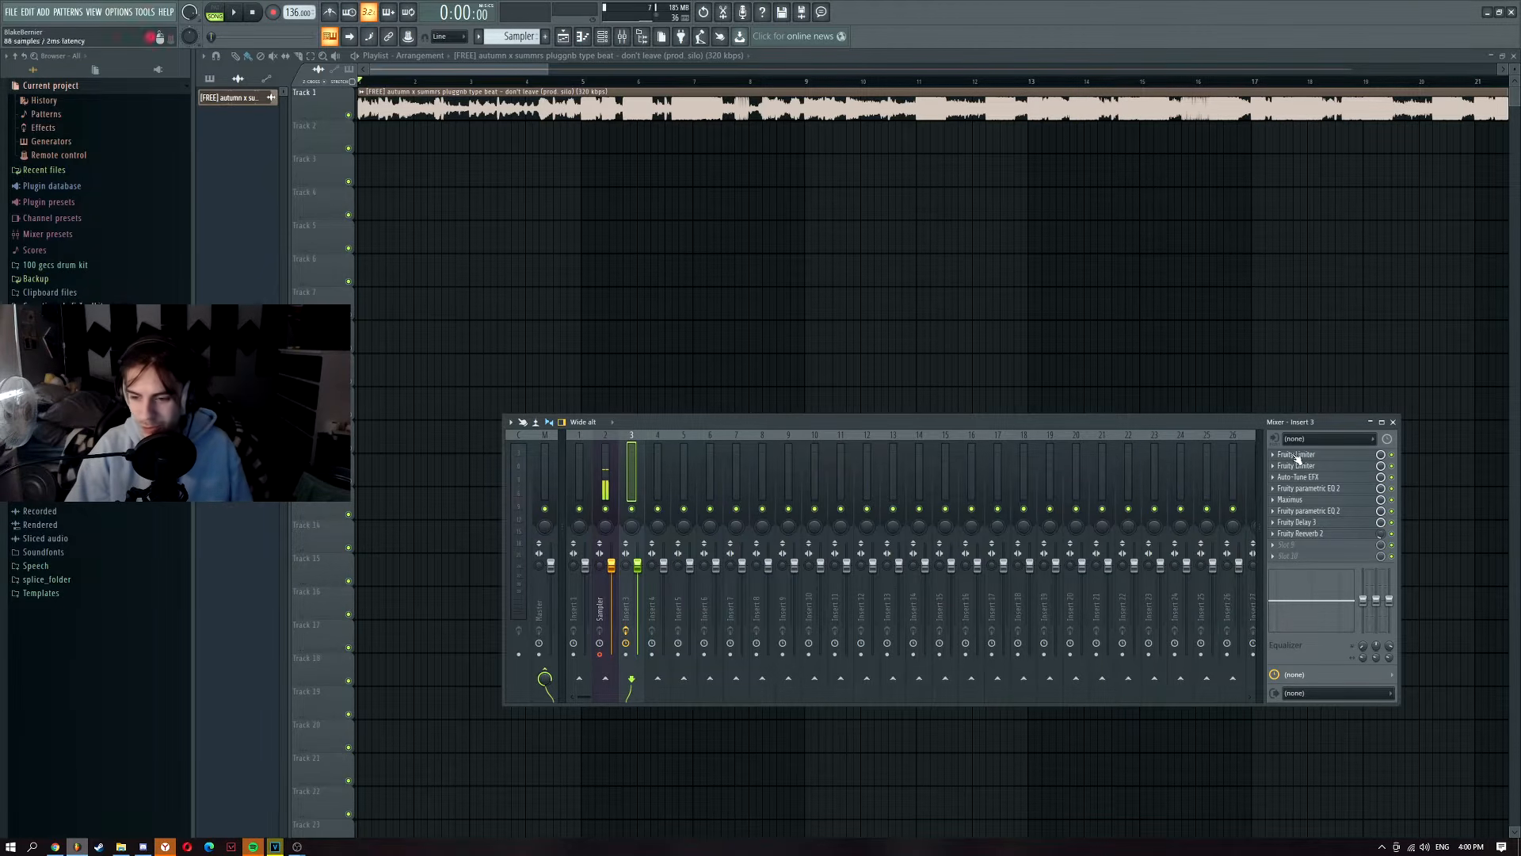
Step: Set Insert 3's input to In 1 and toggle its record arm on and off
left_click(1308, 441)
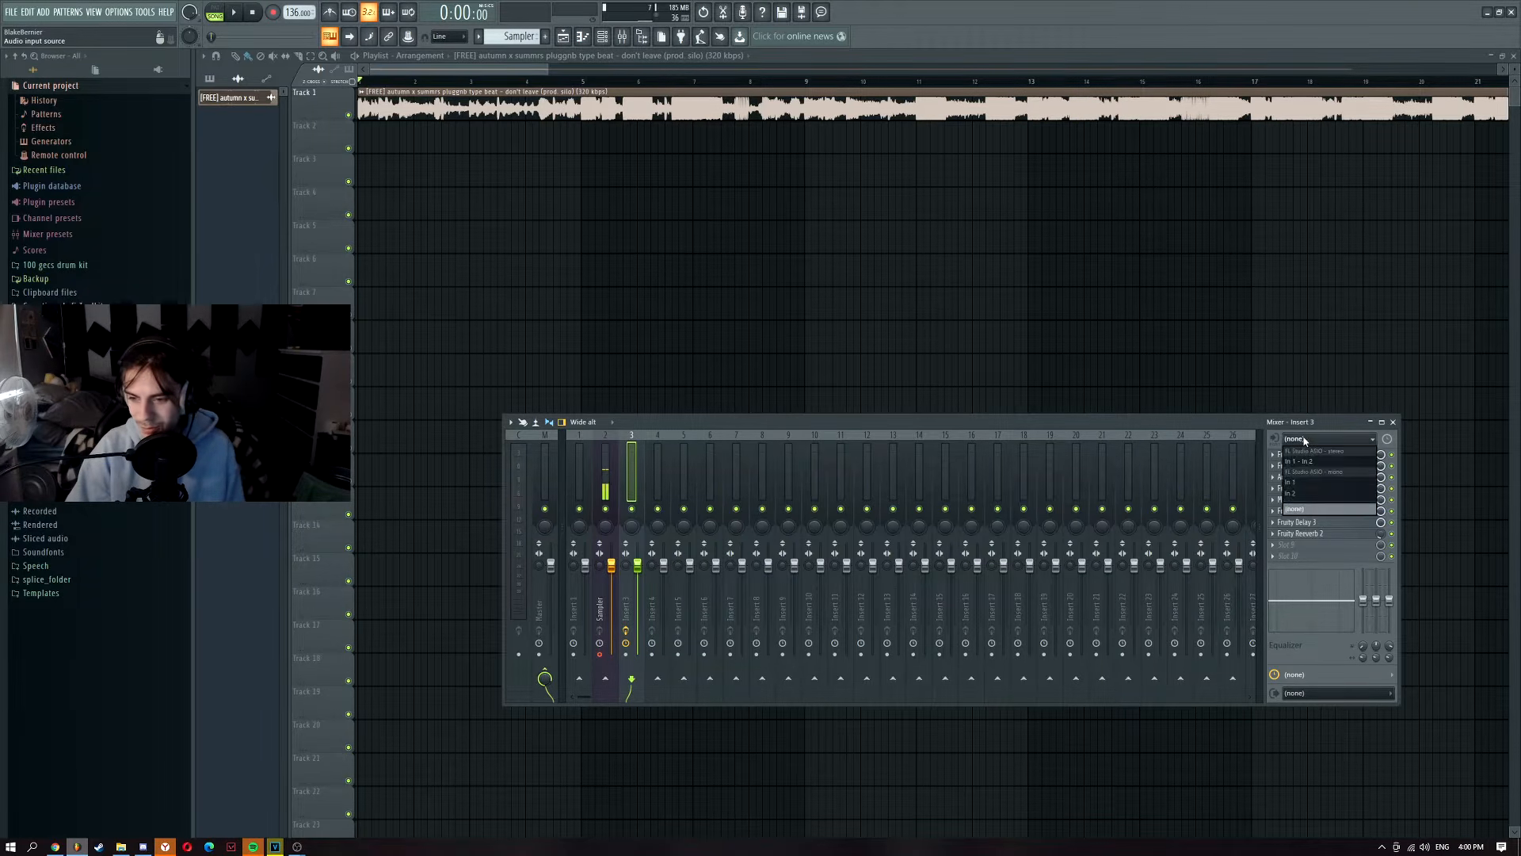
left_click(1305, 485)
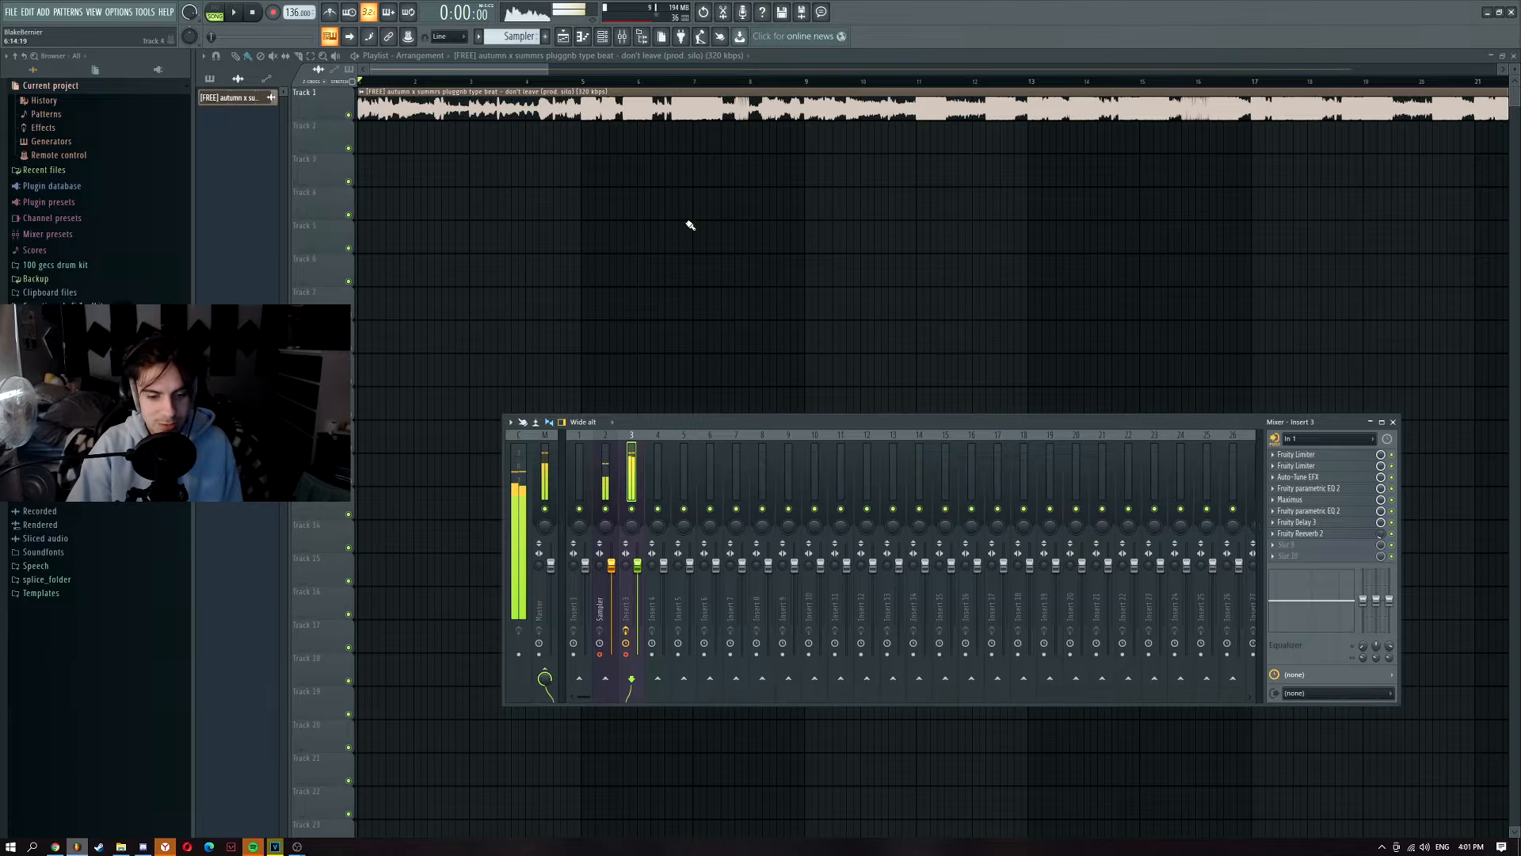
left_click(629, 655)
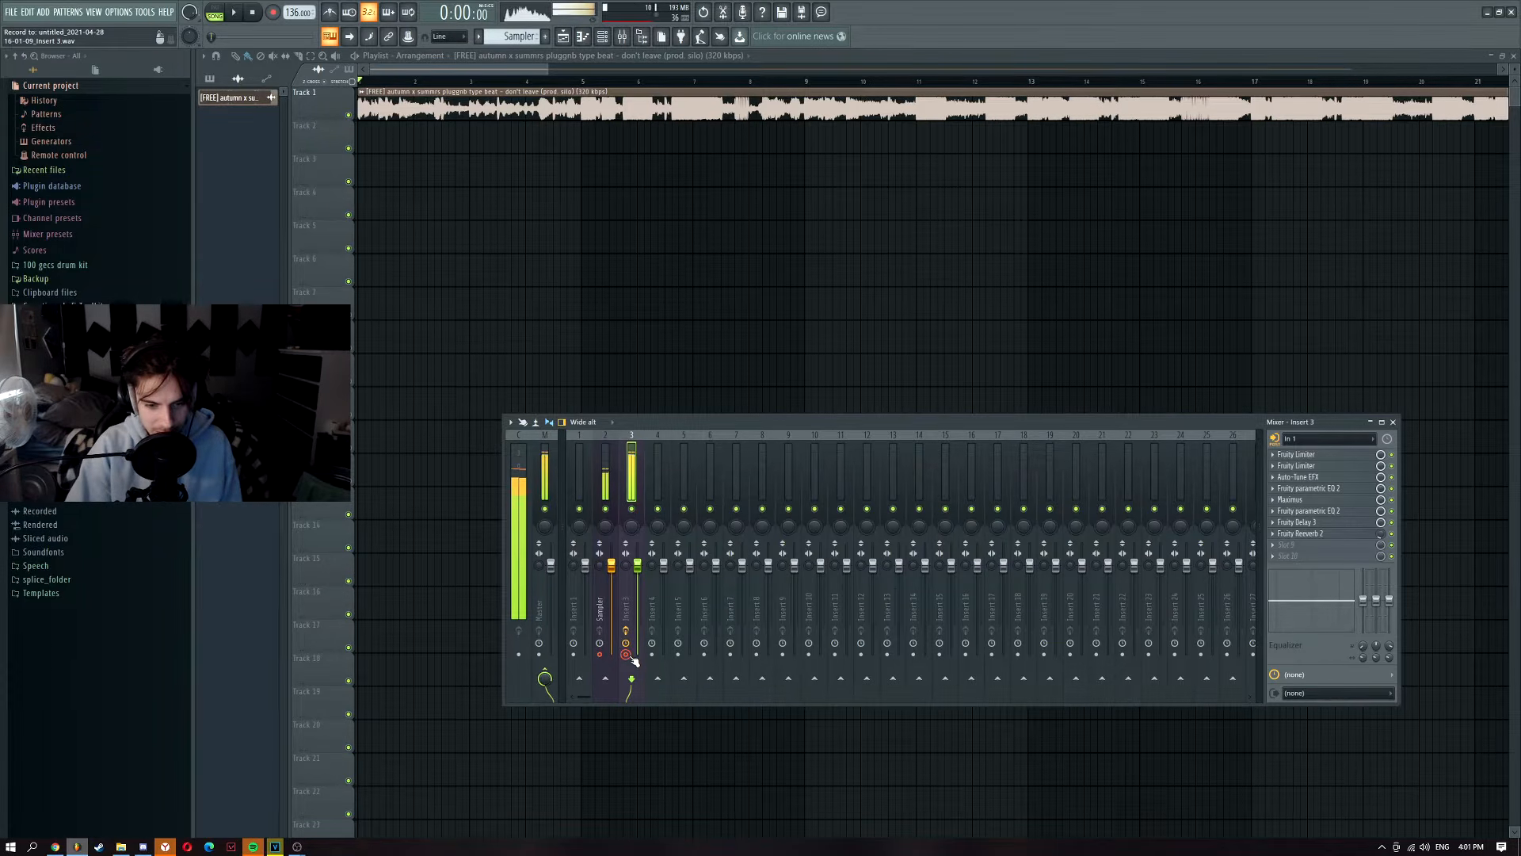
left_click(627, 655)
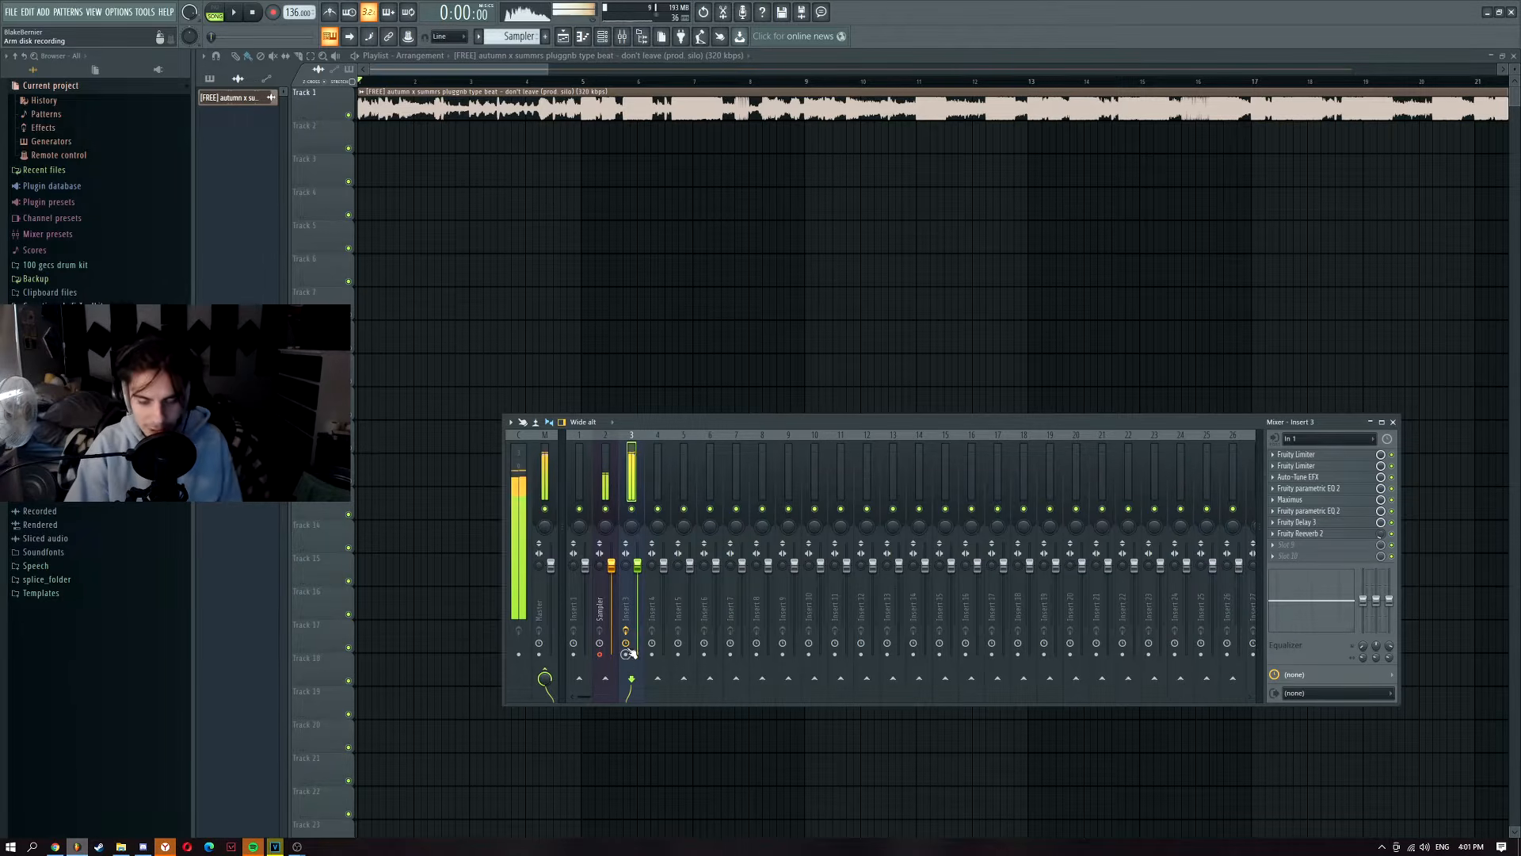
Step: Reselect Insert 3 and open its Auto-Tune EFX plugin
left_click(607, 479)
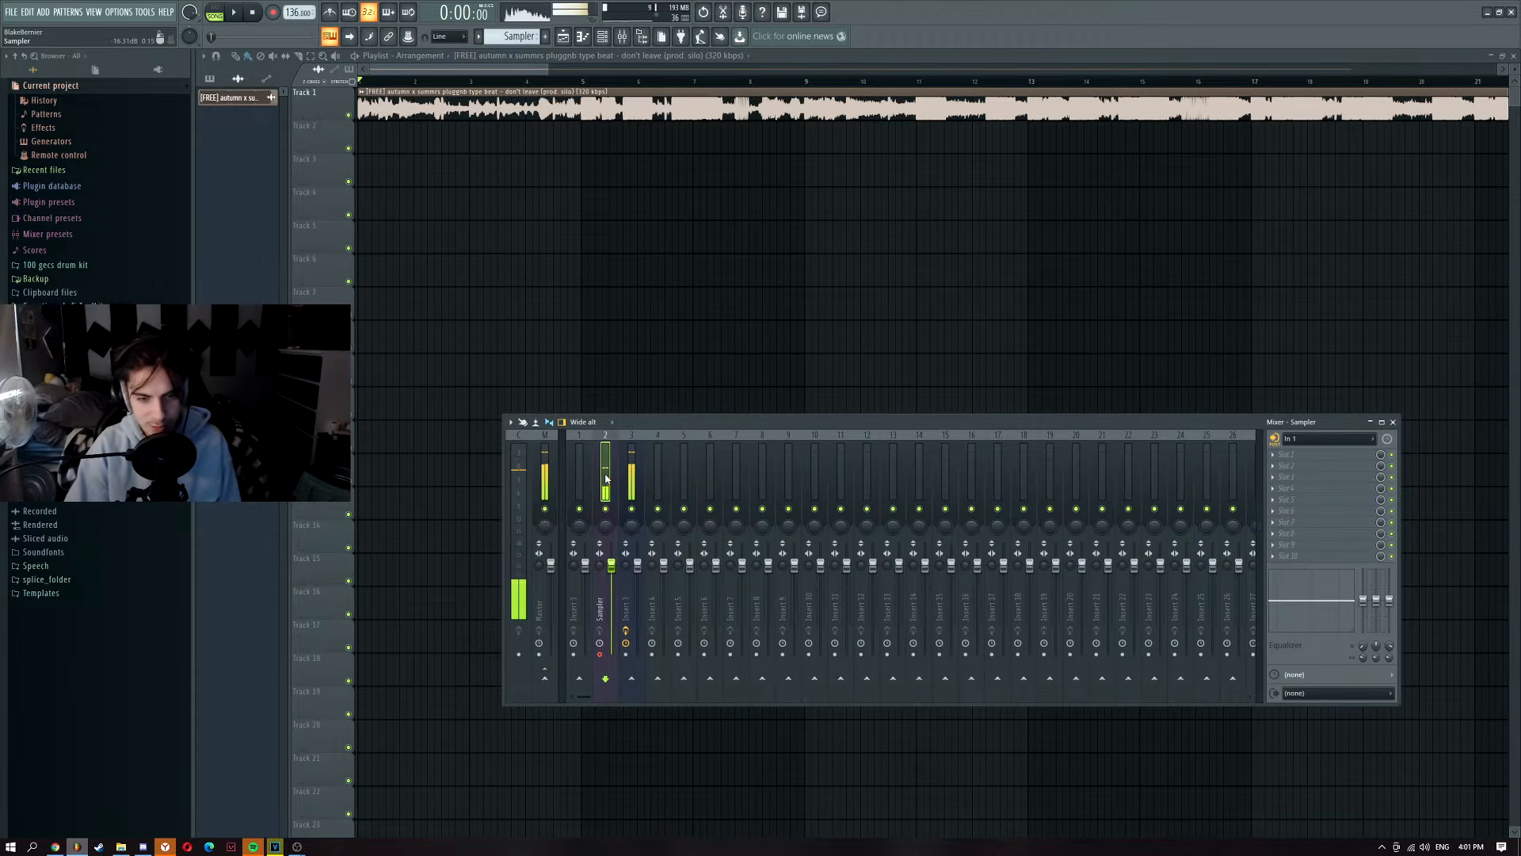
left_click(632, 475)
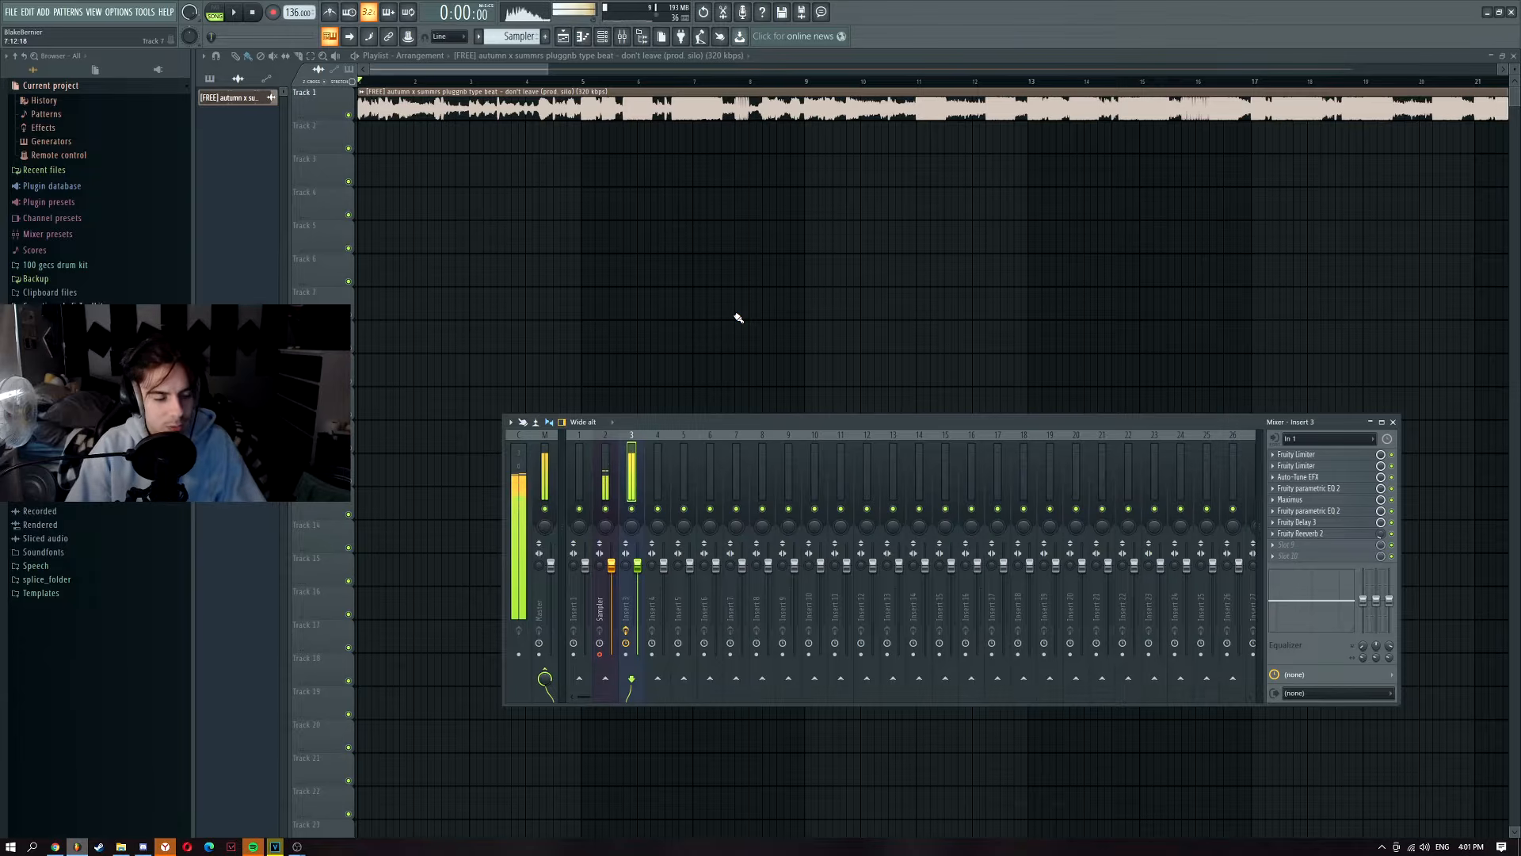
left_click(1320, 478)
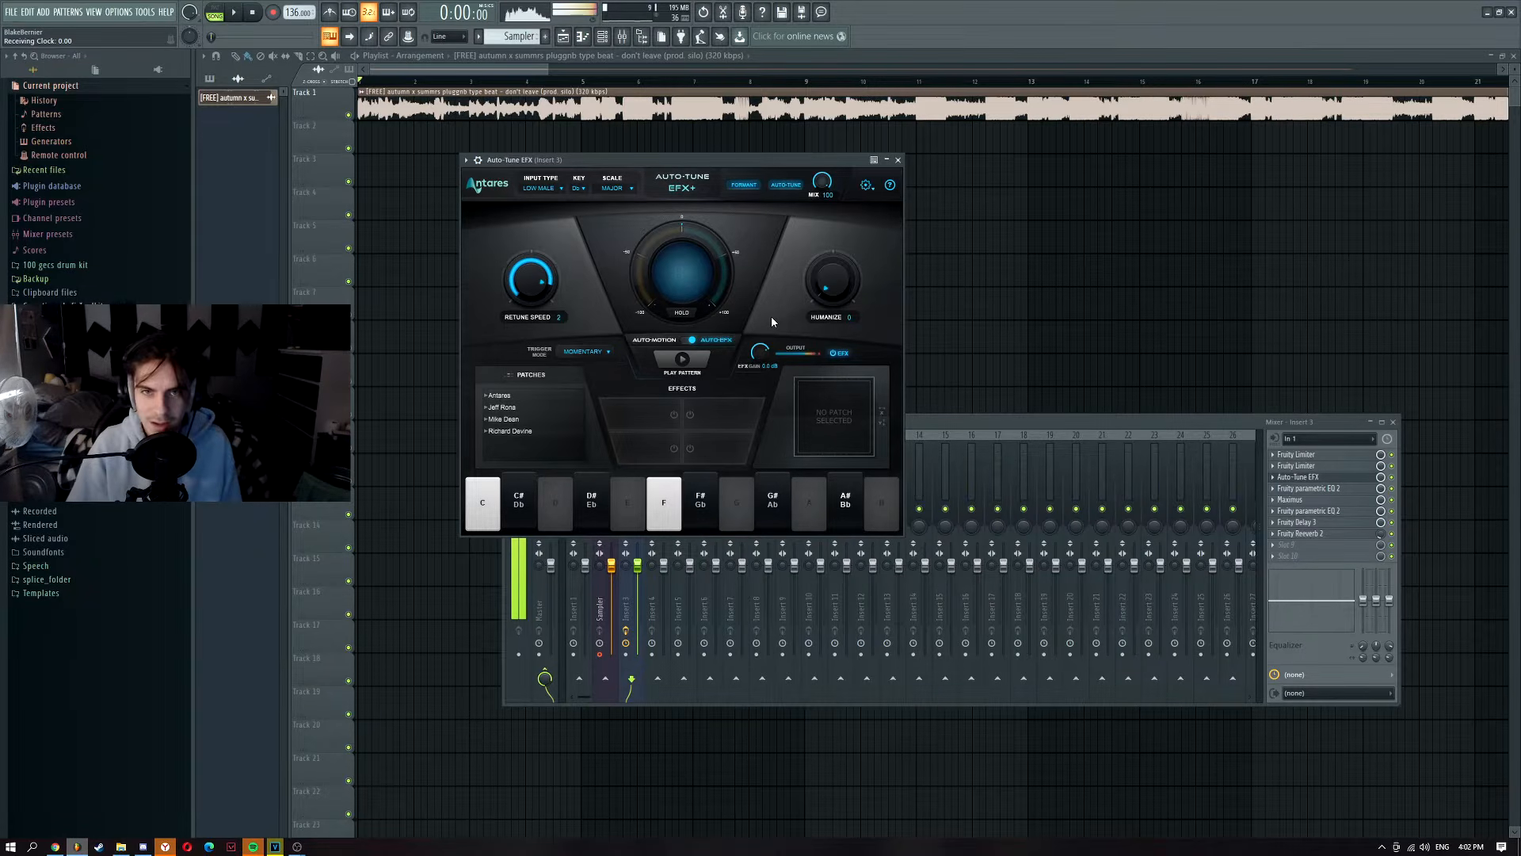
Step: Set the Auto-Tune key to D and return to the Sampler track in the mixer
left_click(578, 188)
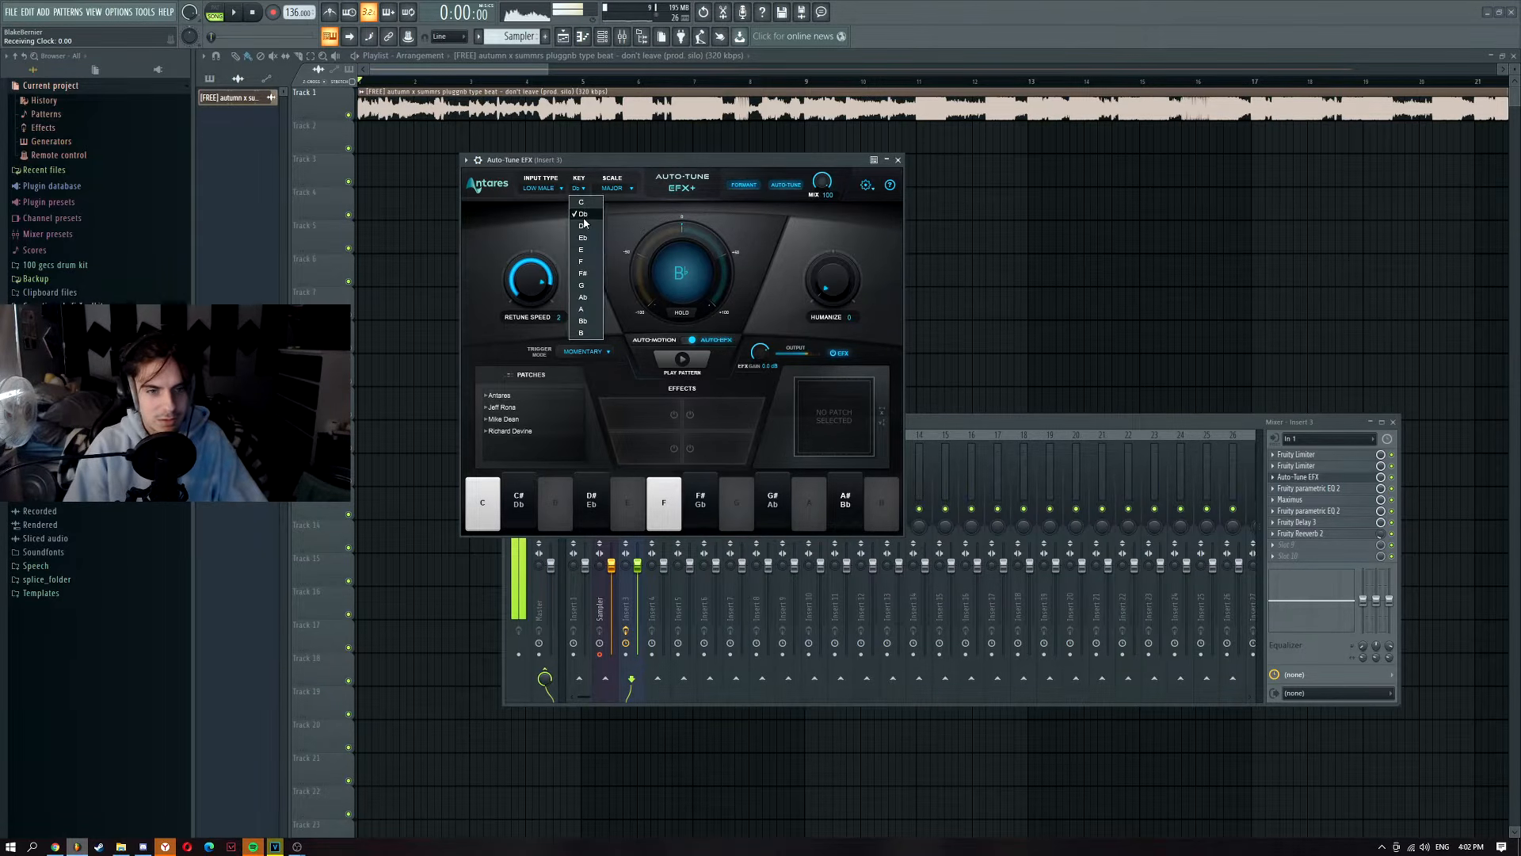
left_click(582, 226)
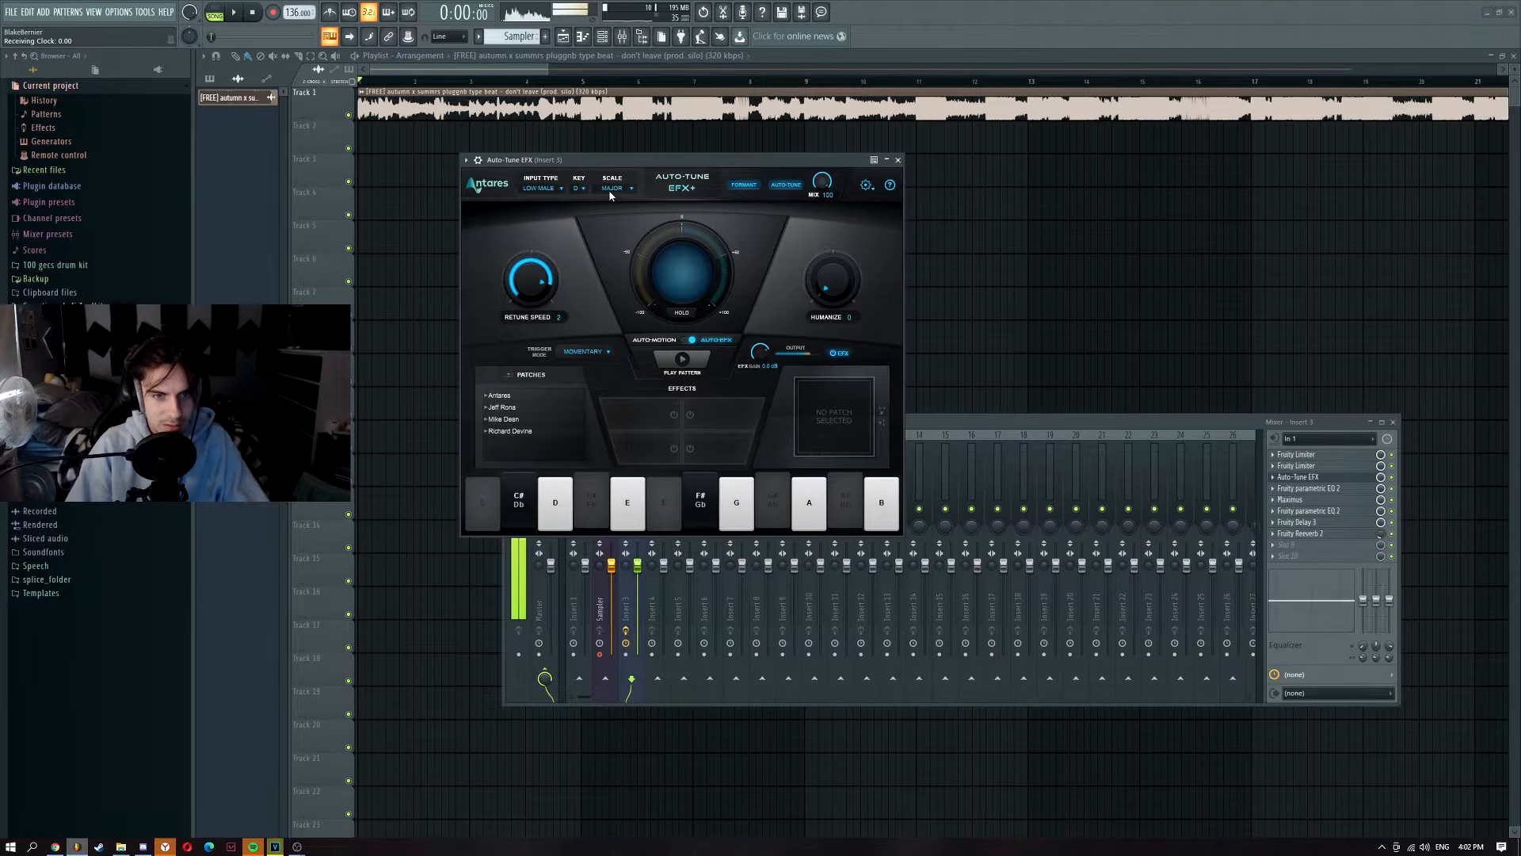
left_click(1014, 423)
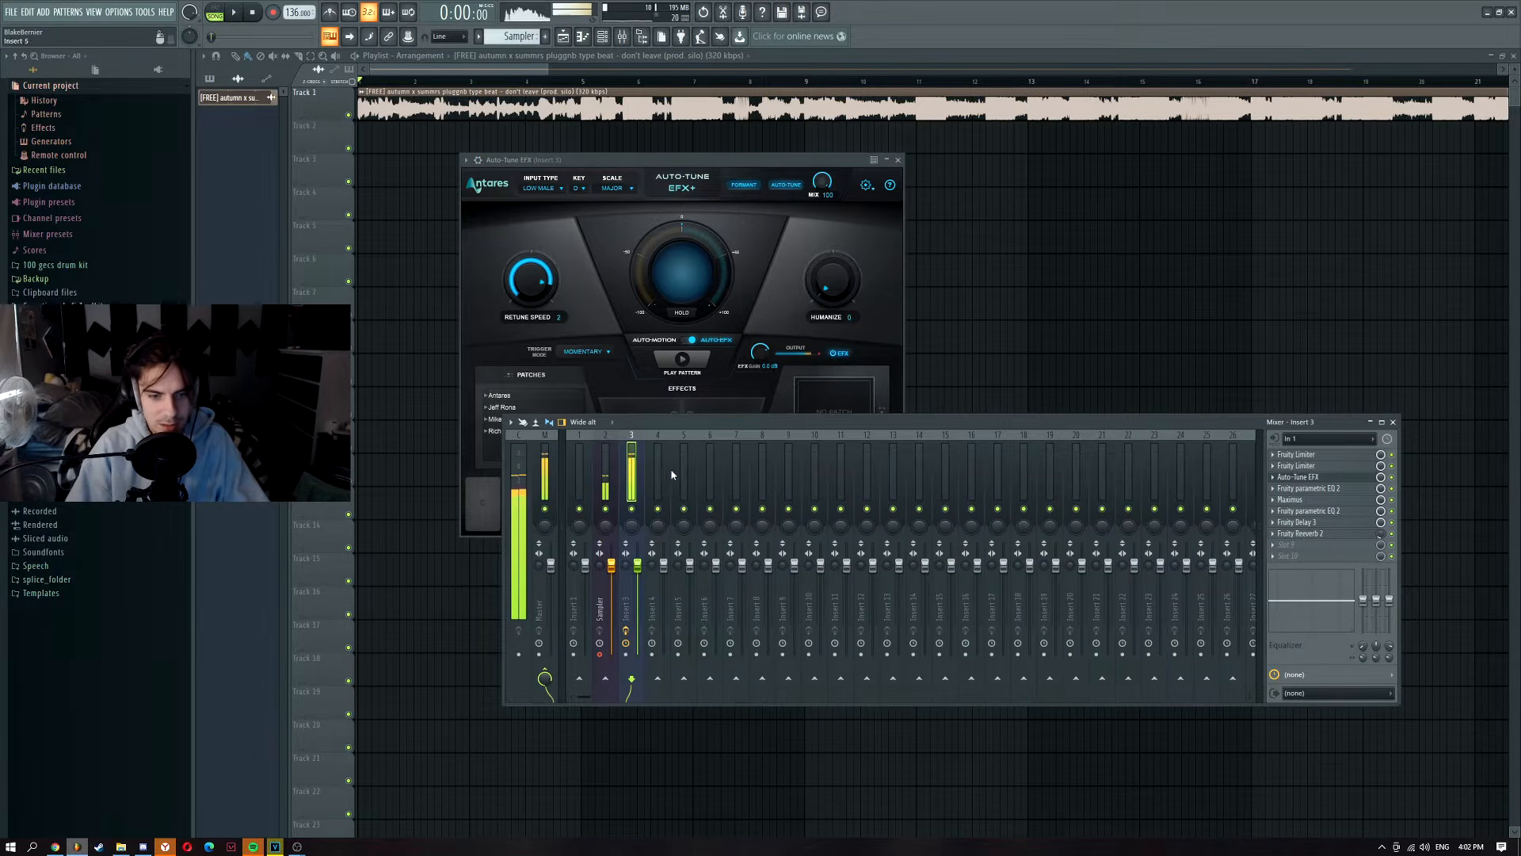
left_click(606, 469)
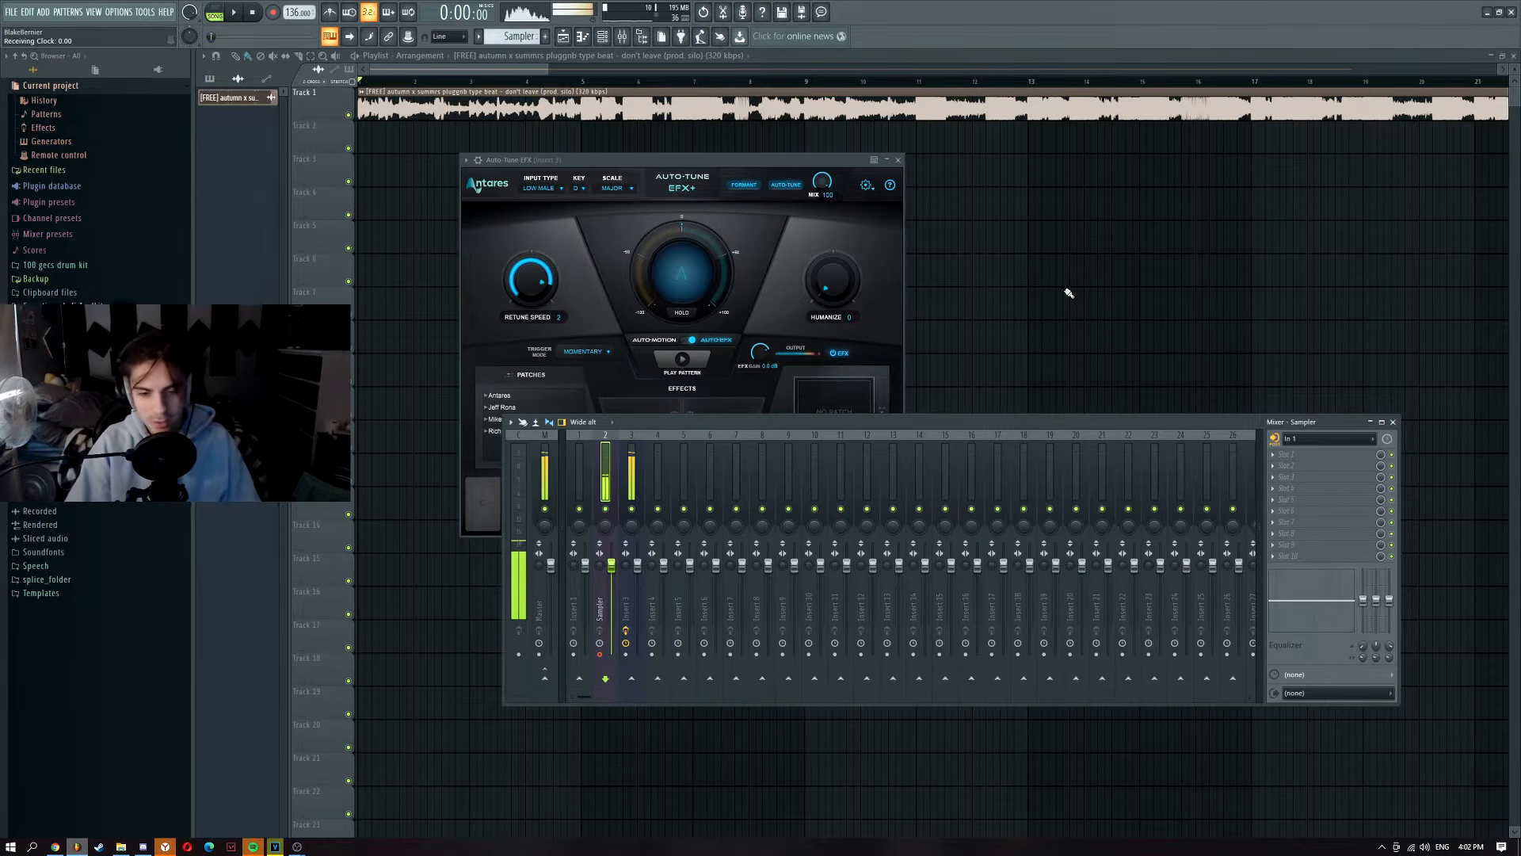
Step: Close the plugin windows, reopen the mixer with F9 and play the beat
key("F12")
key("F9")
key("space")
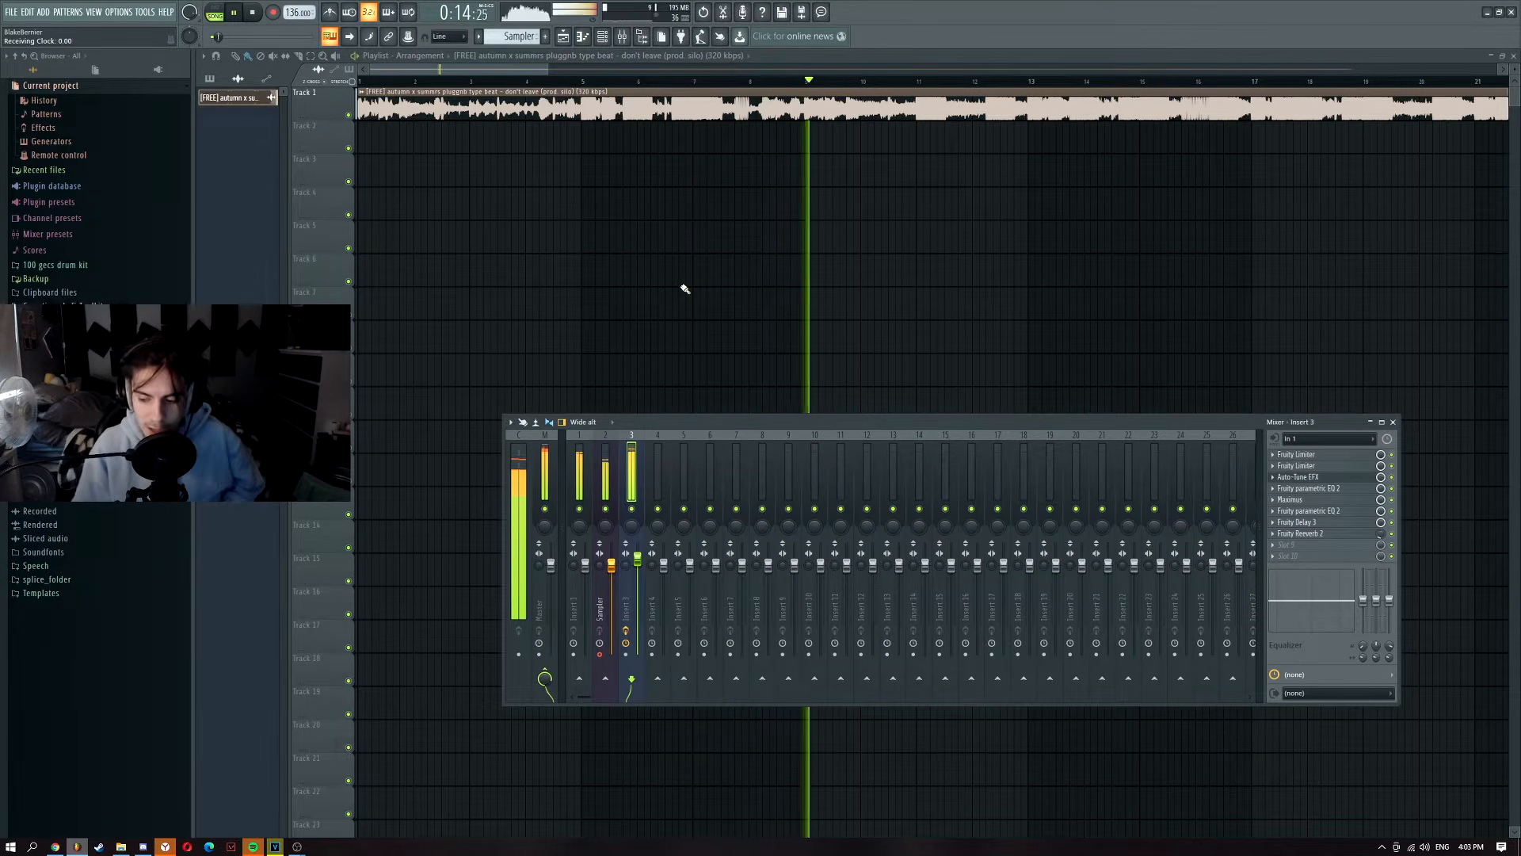
Step: Stop the beat and move the song's playback start point
key("space")
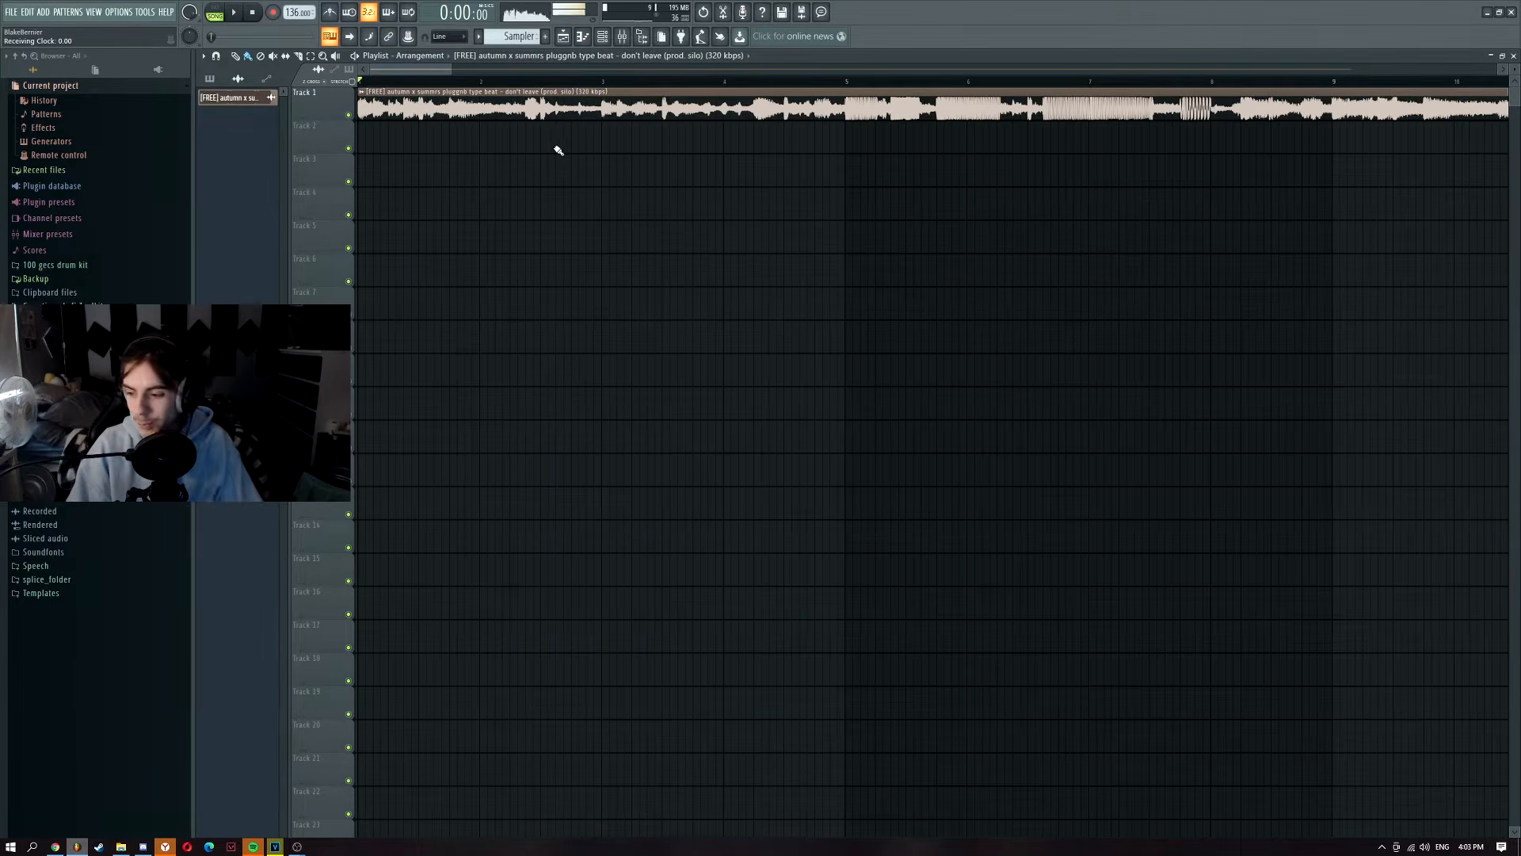
left_click(623, 40)
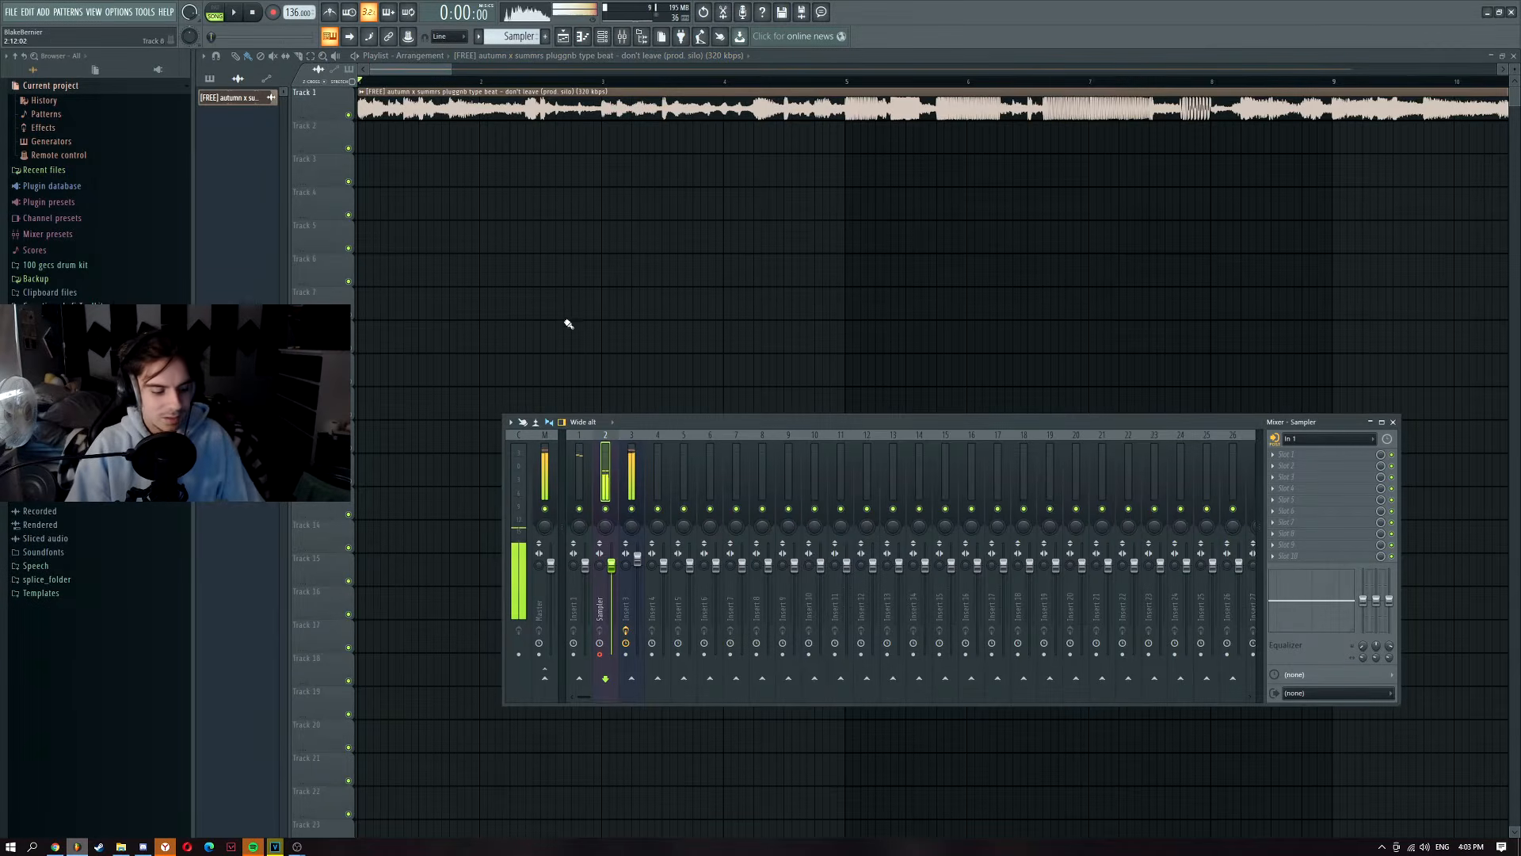
scroll(387, 211, "down", 3)
mouse_move(392, 84)
left_mouse_down()
mouse_move(371, 82)
mouse_move(558, 84)
mouse_move(337, 93)
mouse_move(406, 84)
left_mouse_up()
key("space")
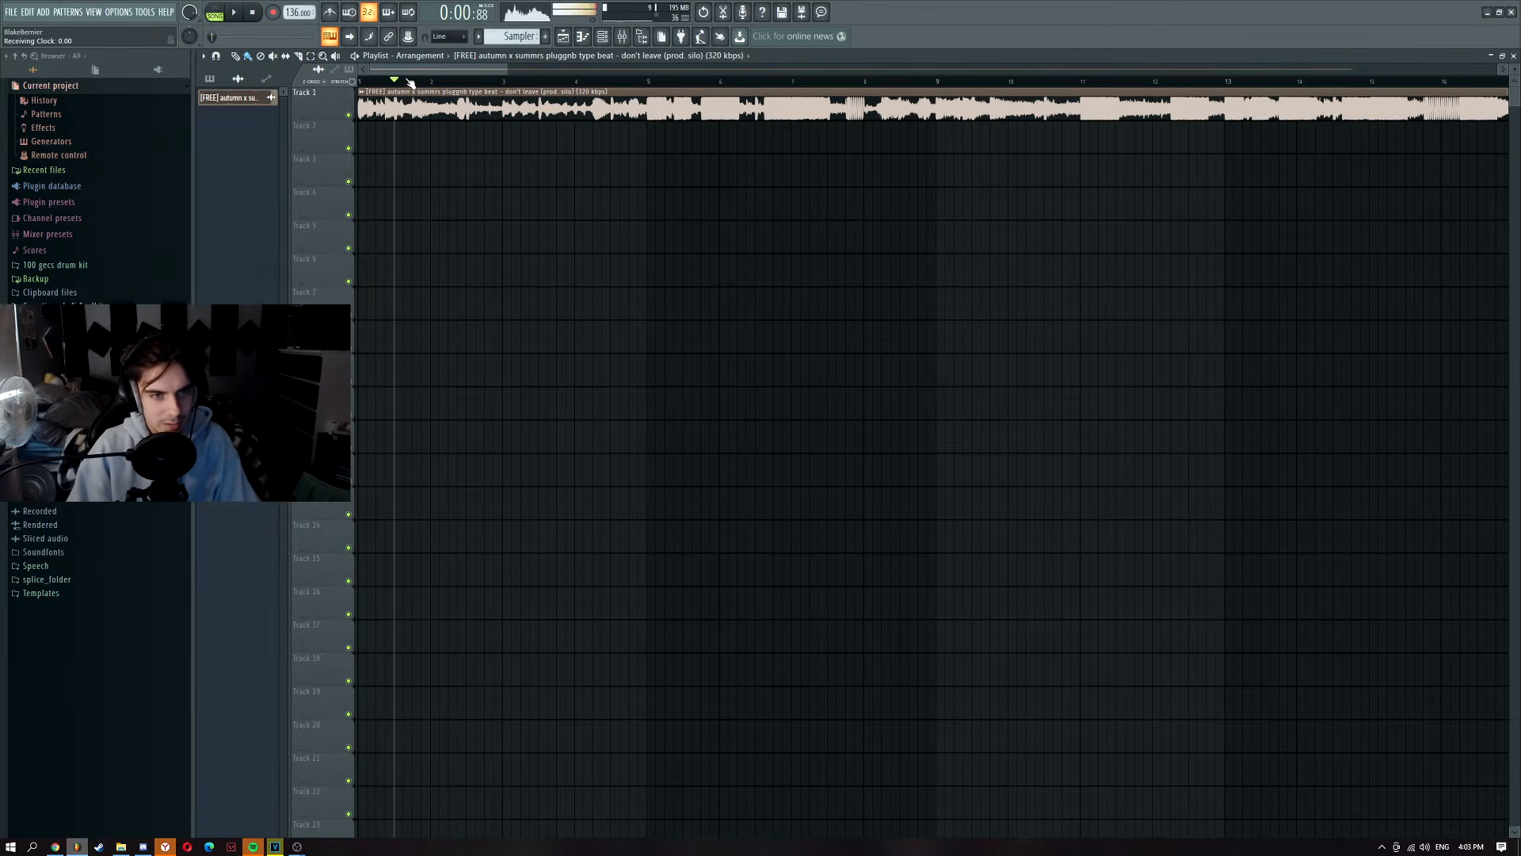
Step: Select the Sampler track in the mixer and start recording
left_click(623, 38)
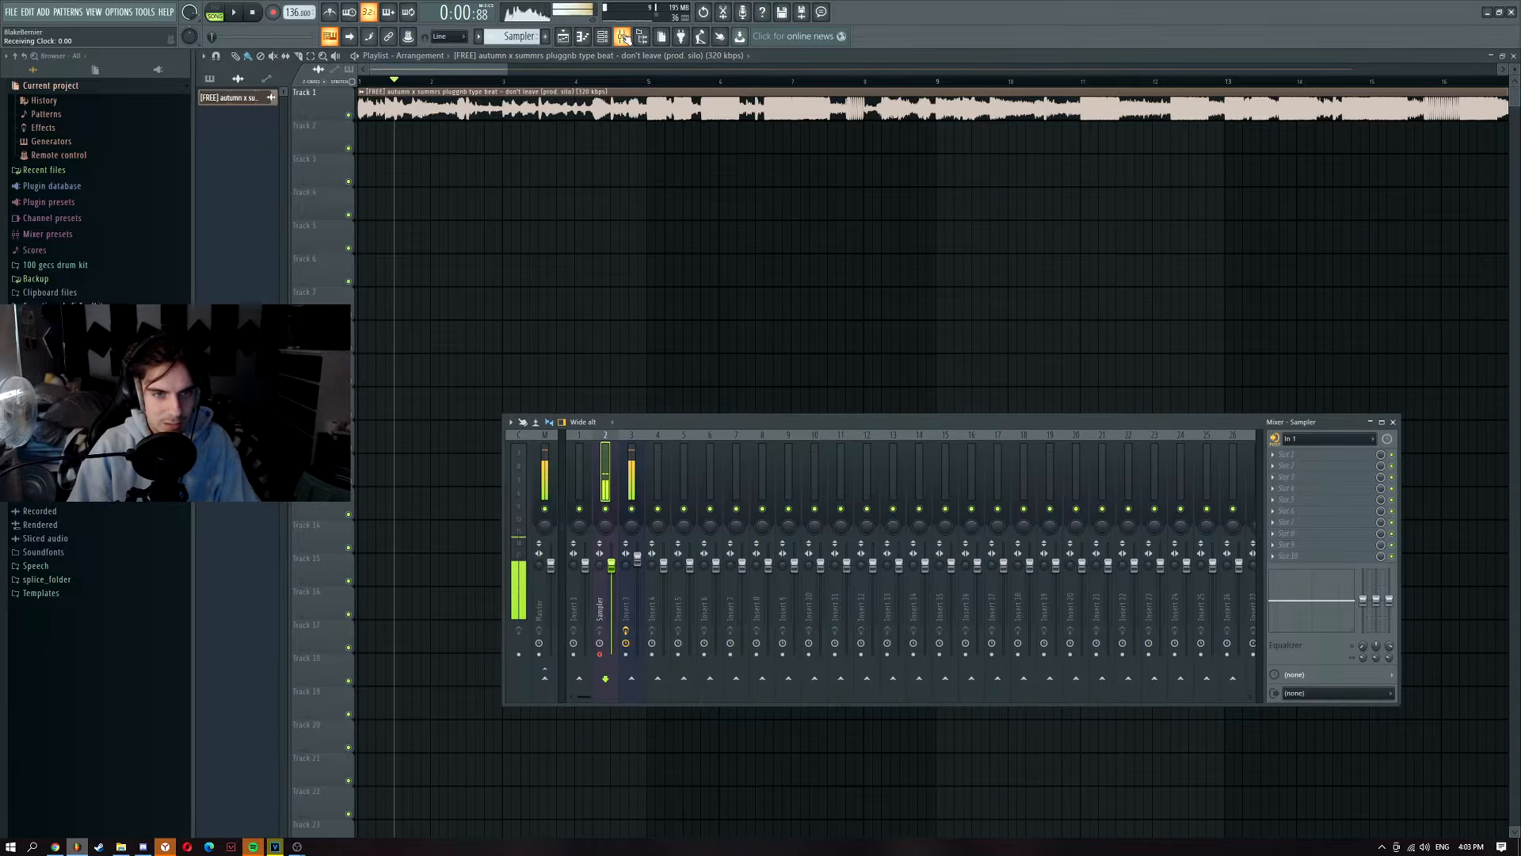
left_click(632, 473)
left_click(604, 473)
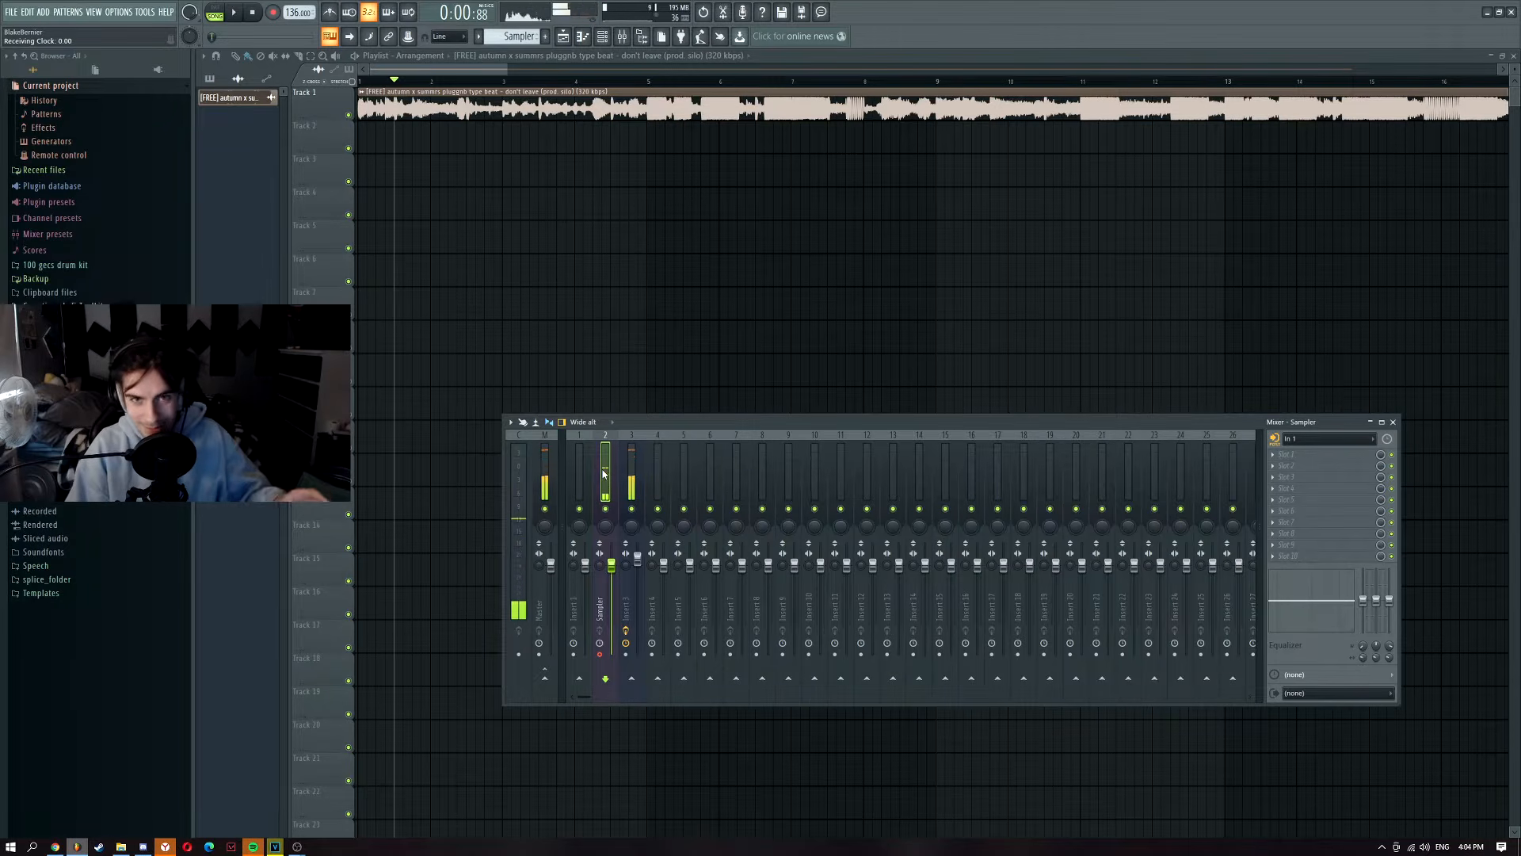
left_click(273, 13)
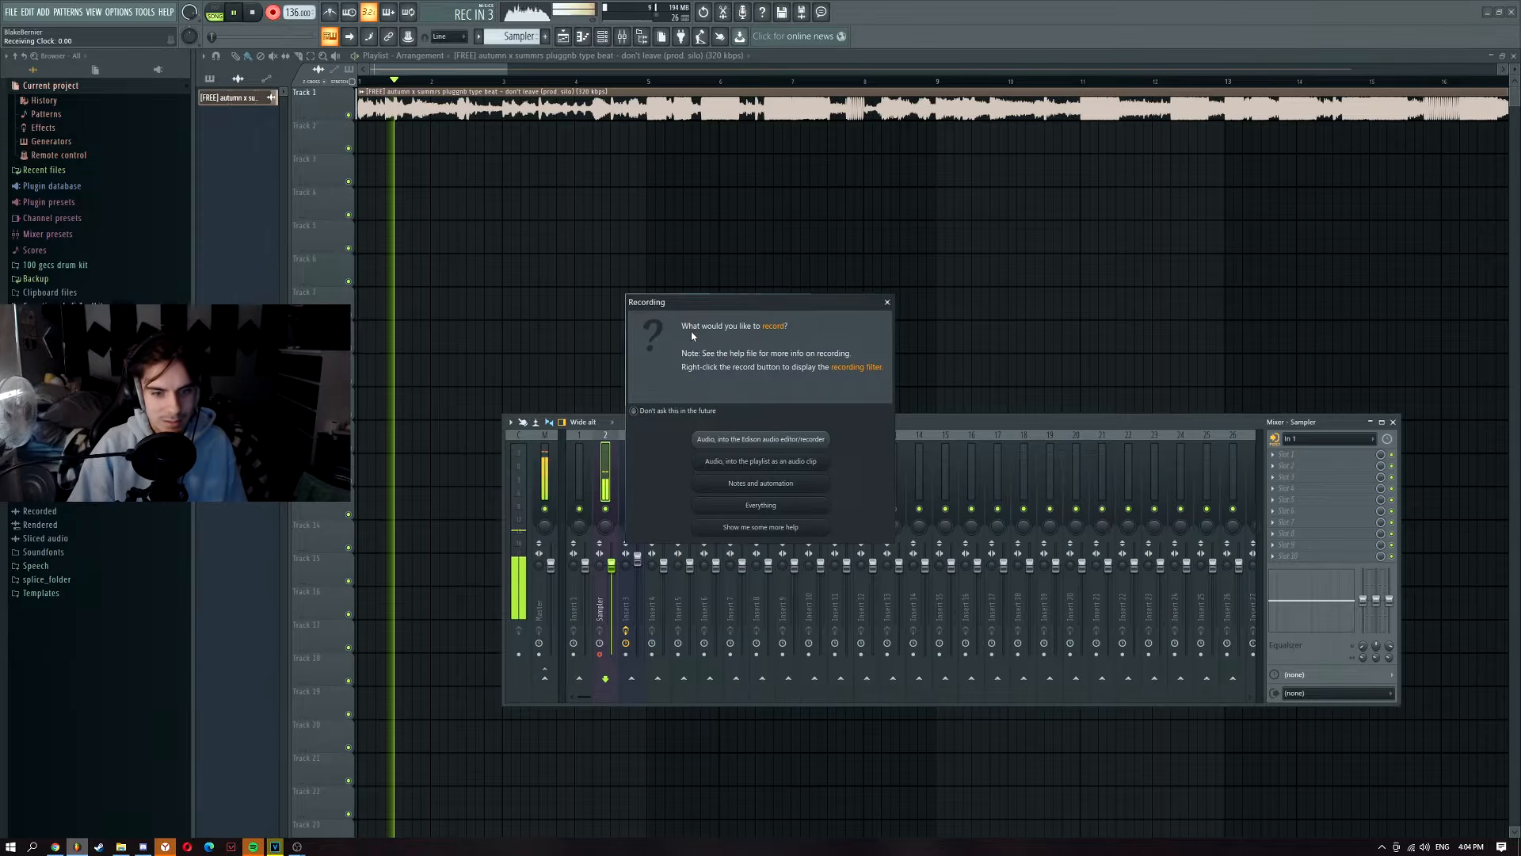
Step: Record a vocal take into the playlist as an audio clip
left_click(745, 464)
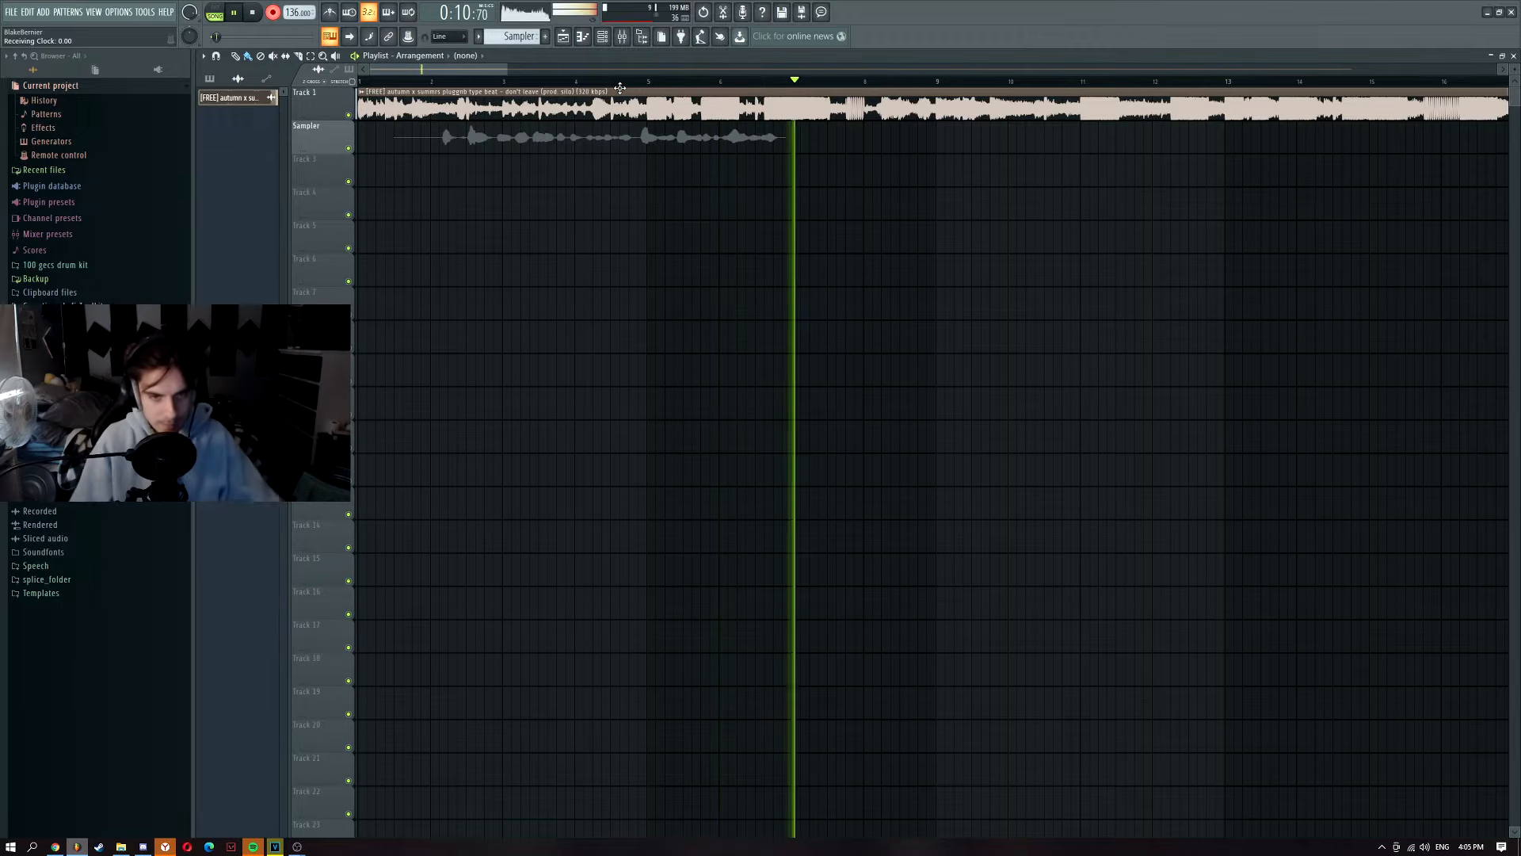
key("space")
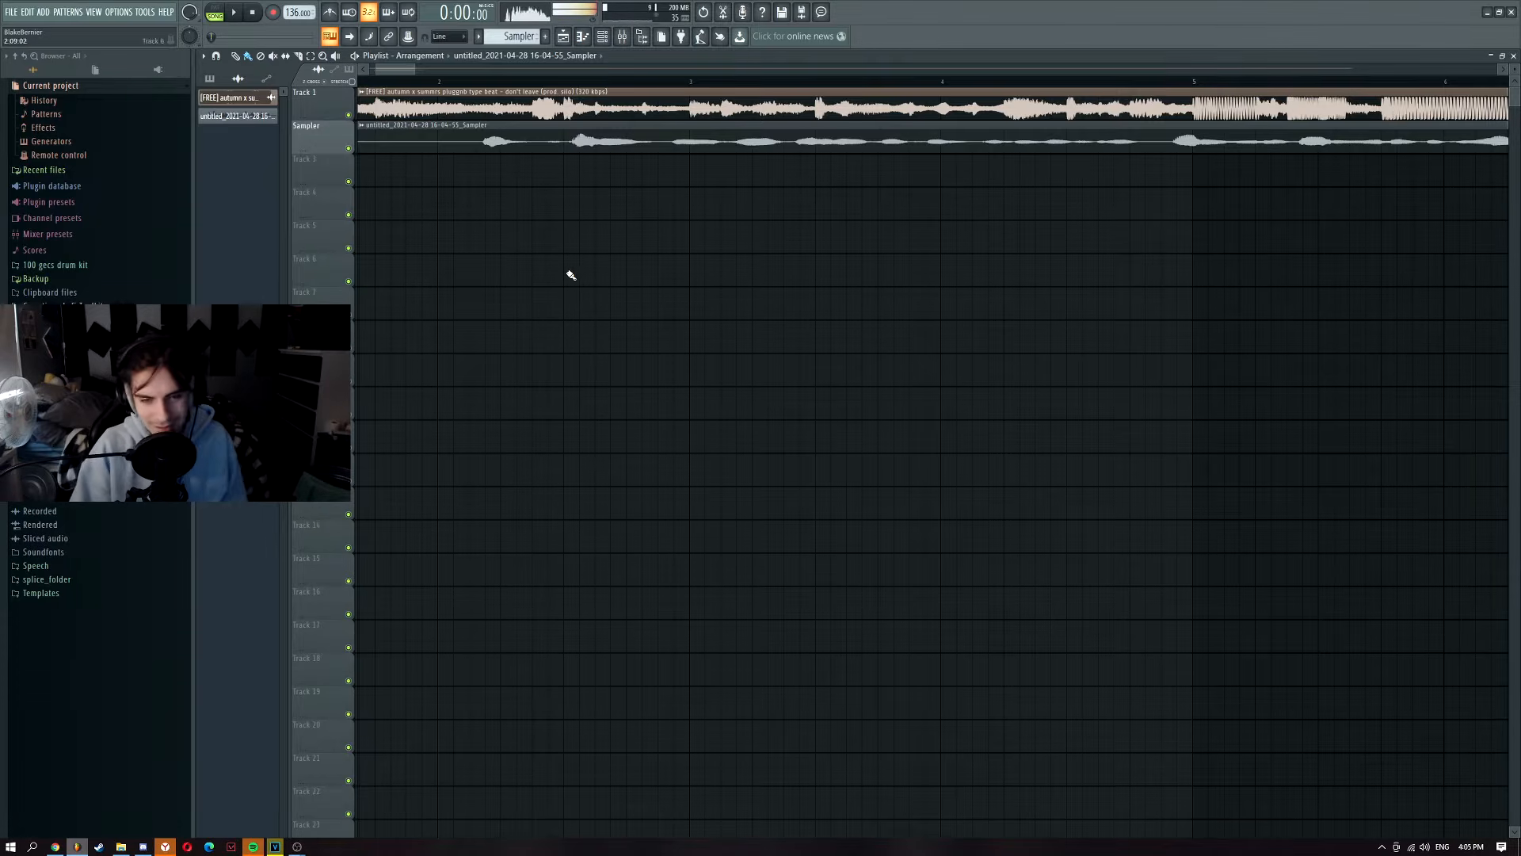
scroll(507, 171, "up", 1)
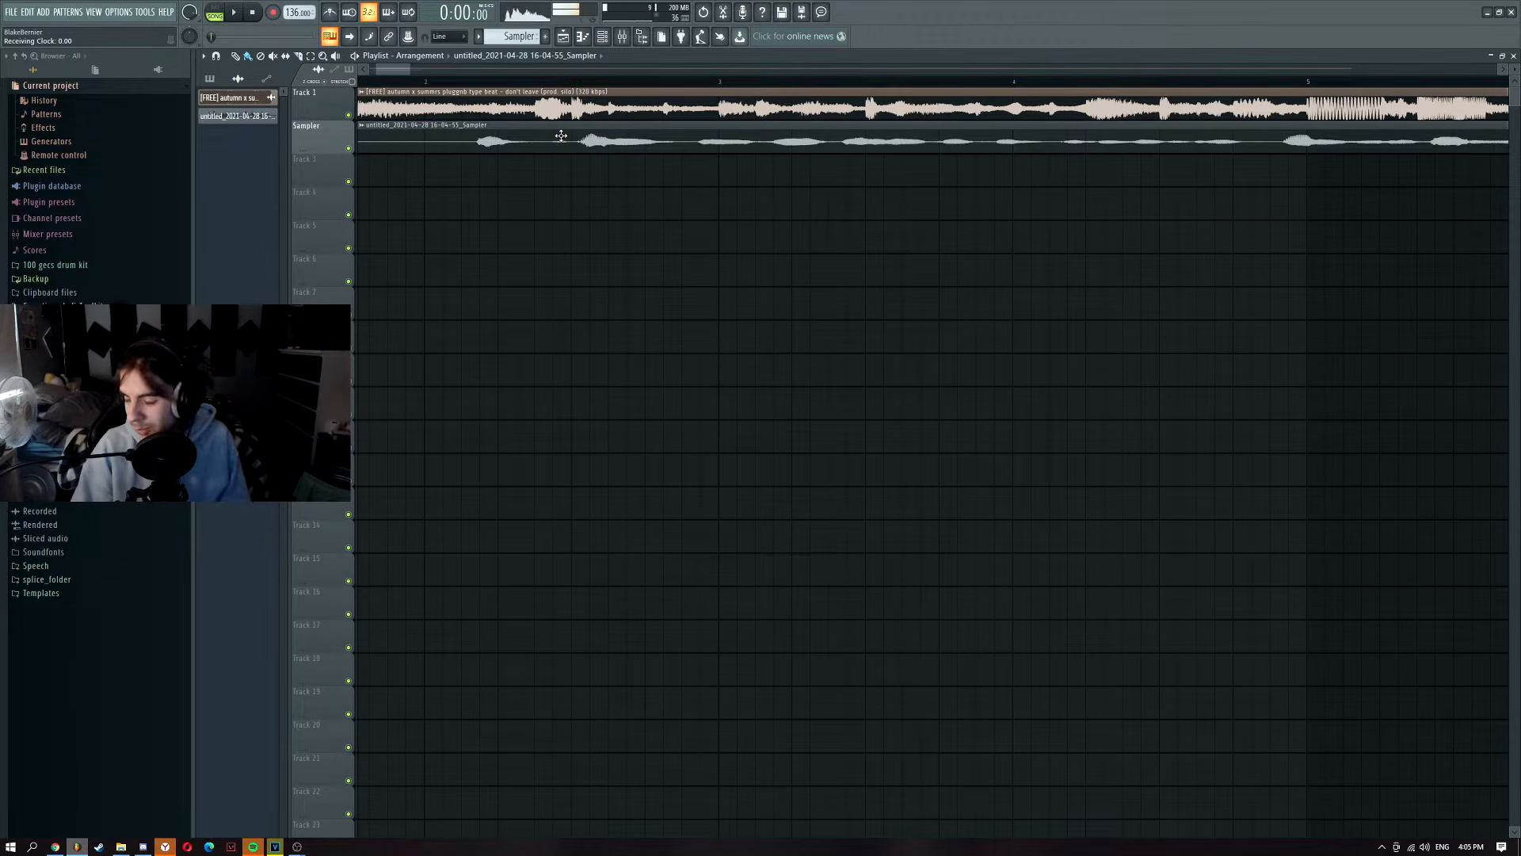
scroll(868, 149, "up", 2)
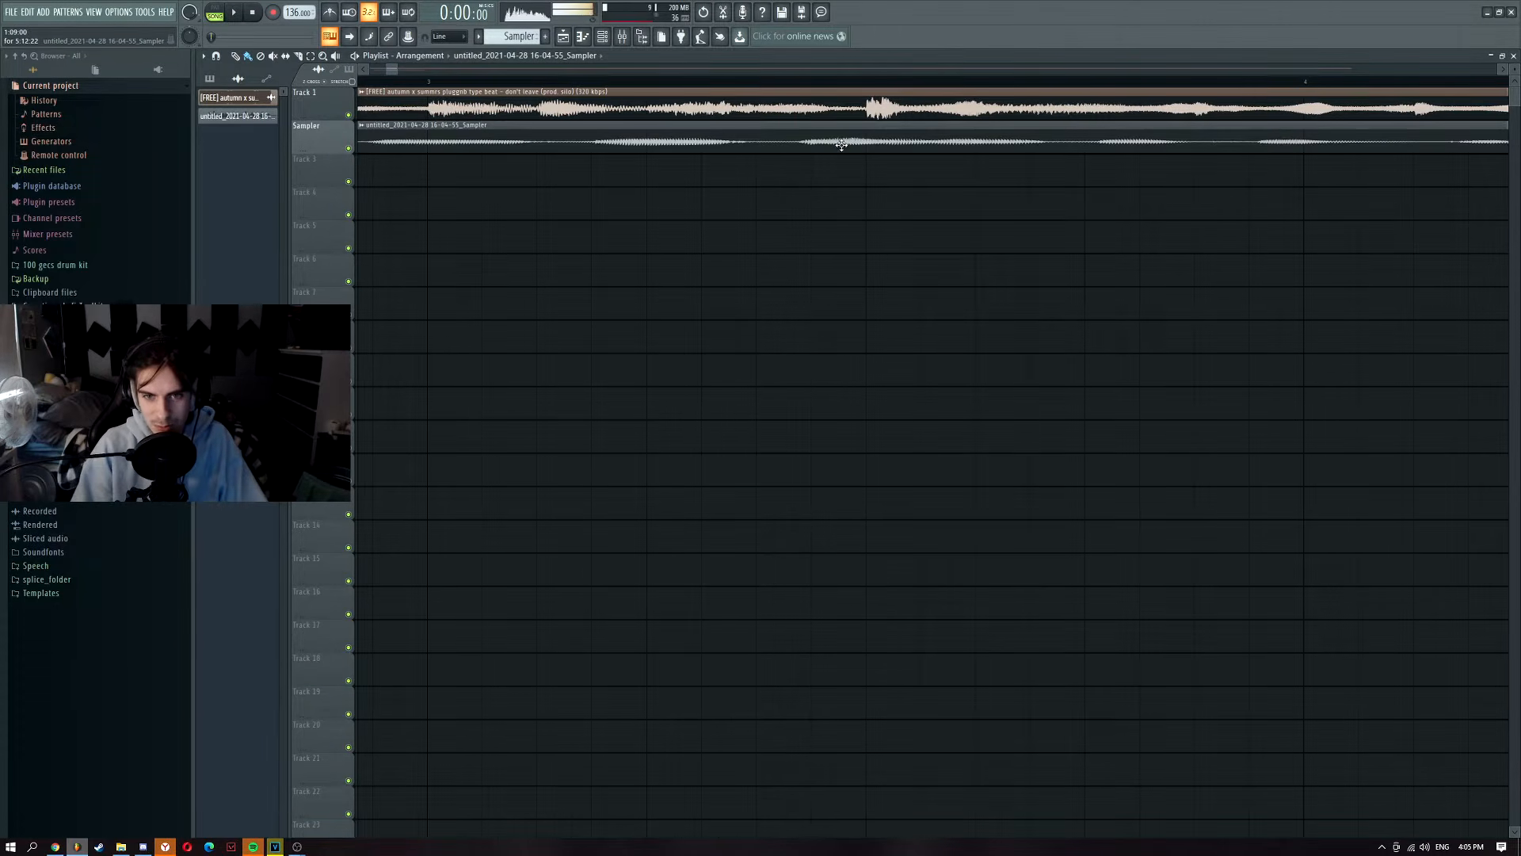
Step: Undo an accidental nudge of the recorded clip and open its sampler settings
left_click_drag(860, 148, 876, 145)
scroll(686, 214, "down", 4)
key("ctrl+z")
scroll(542, 146, "up", 3)
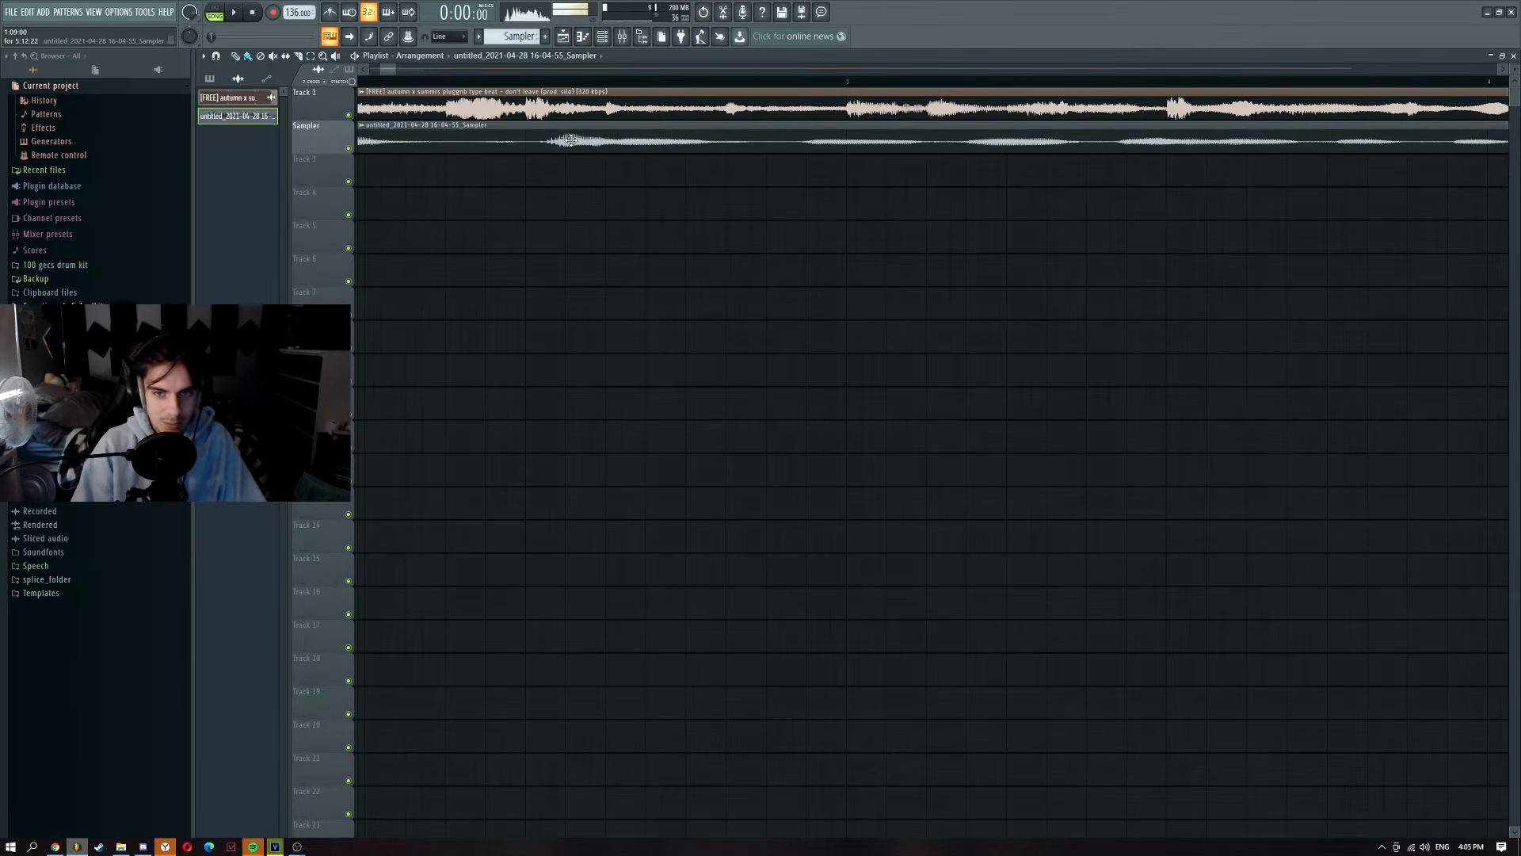
scroll(588, 139, "down", 2)
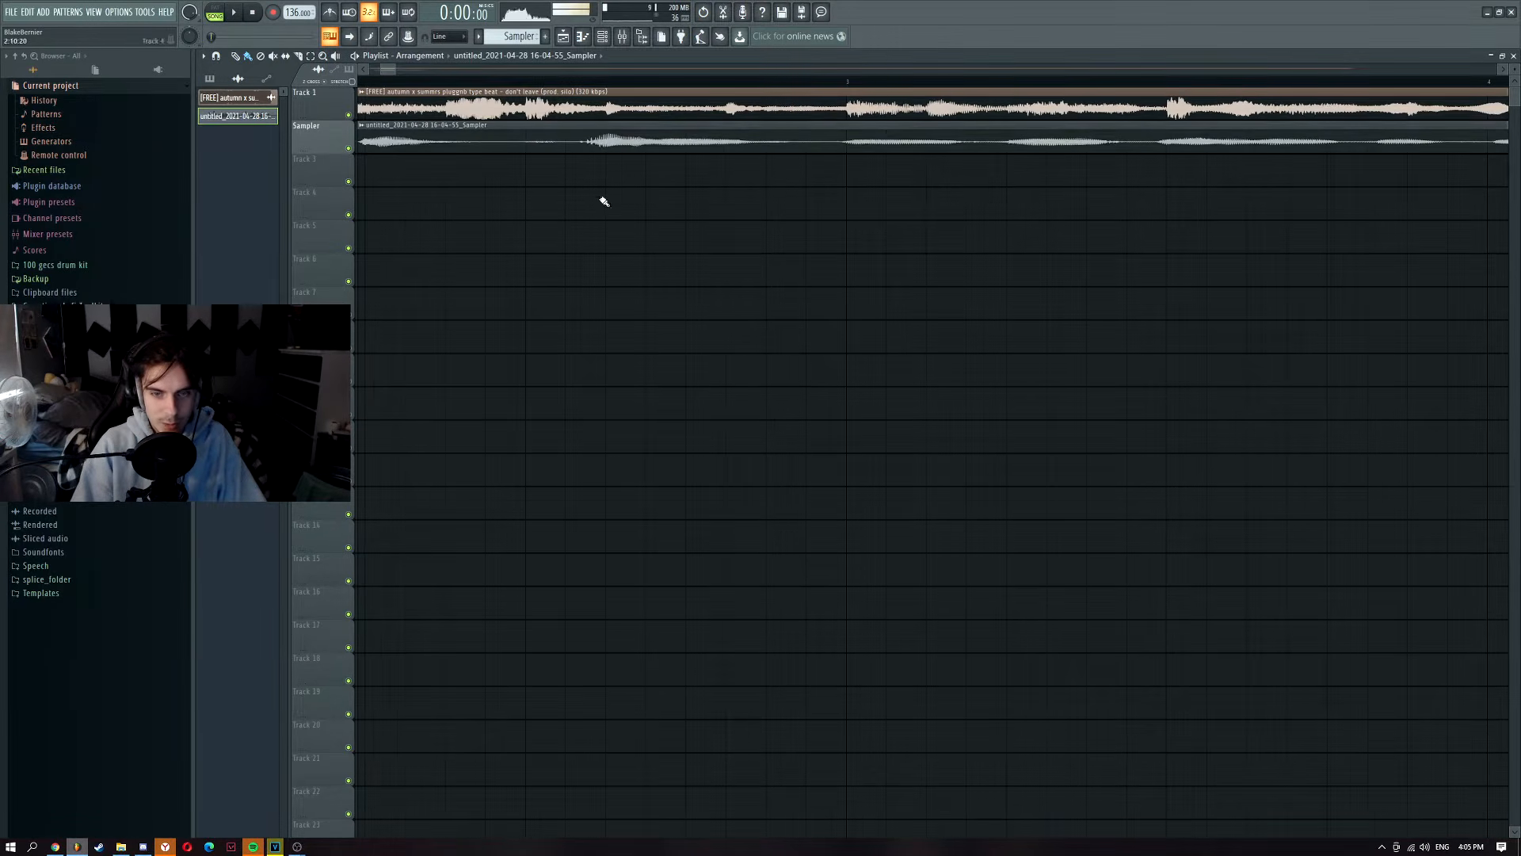
double_click(507, 137)
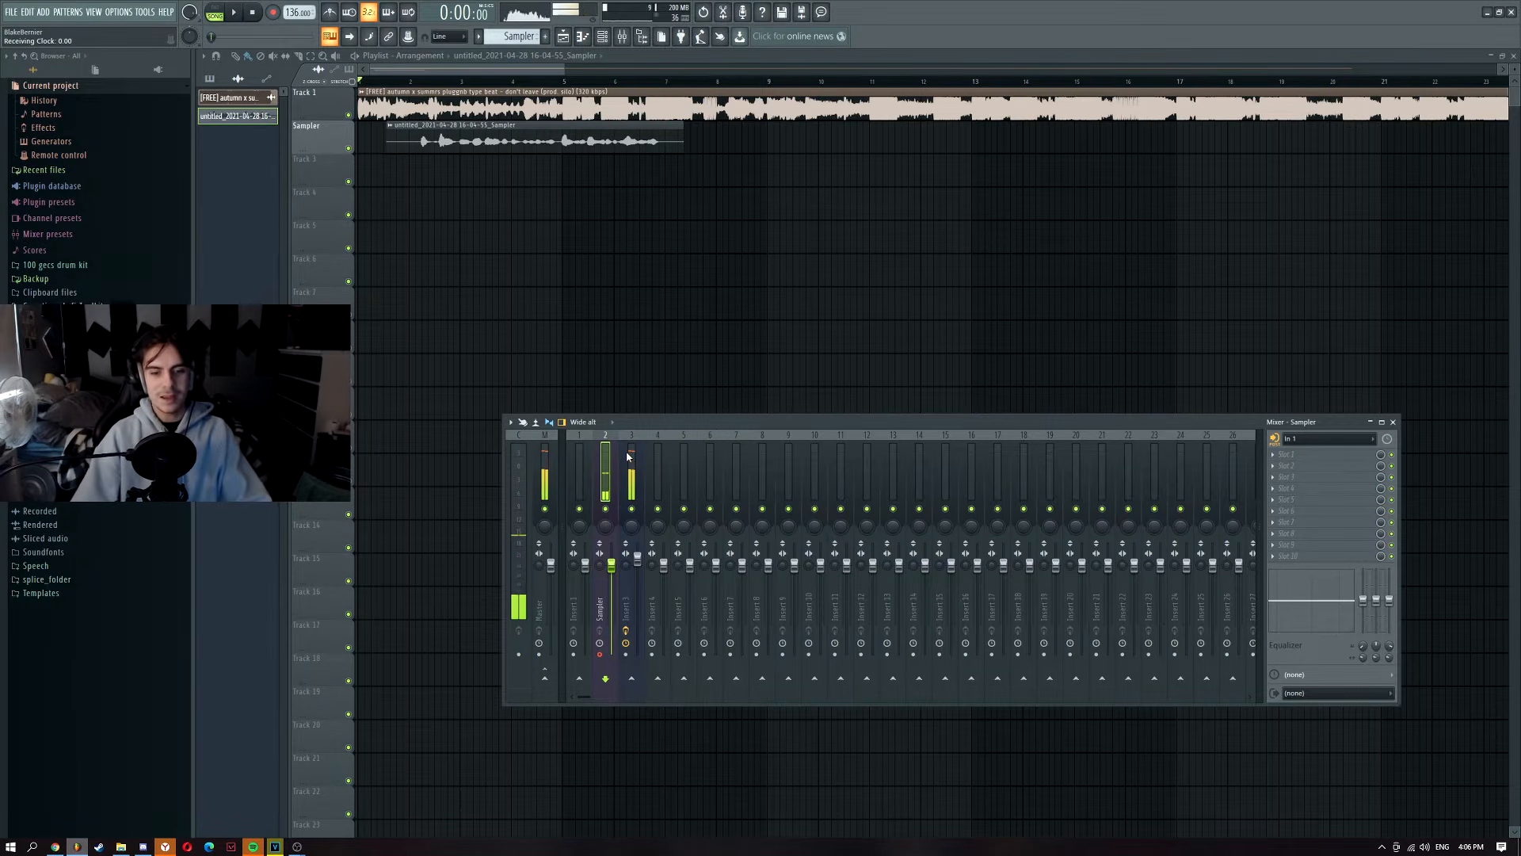
Step: Play the beat with the new vocal take, then set the start point before the vocal
key("space")
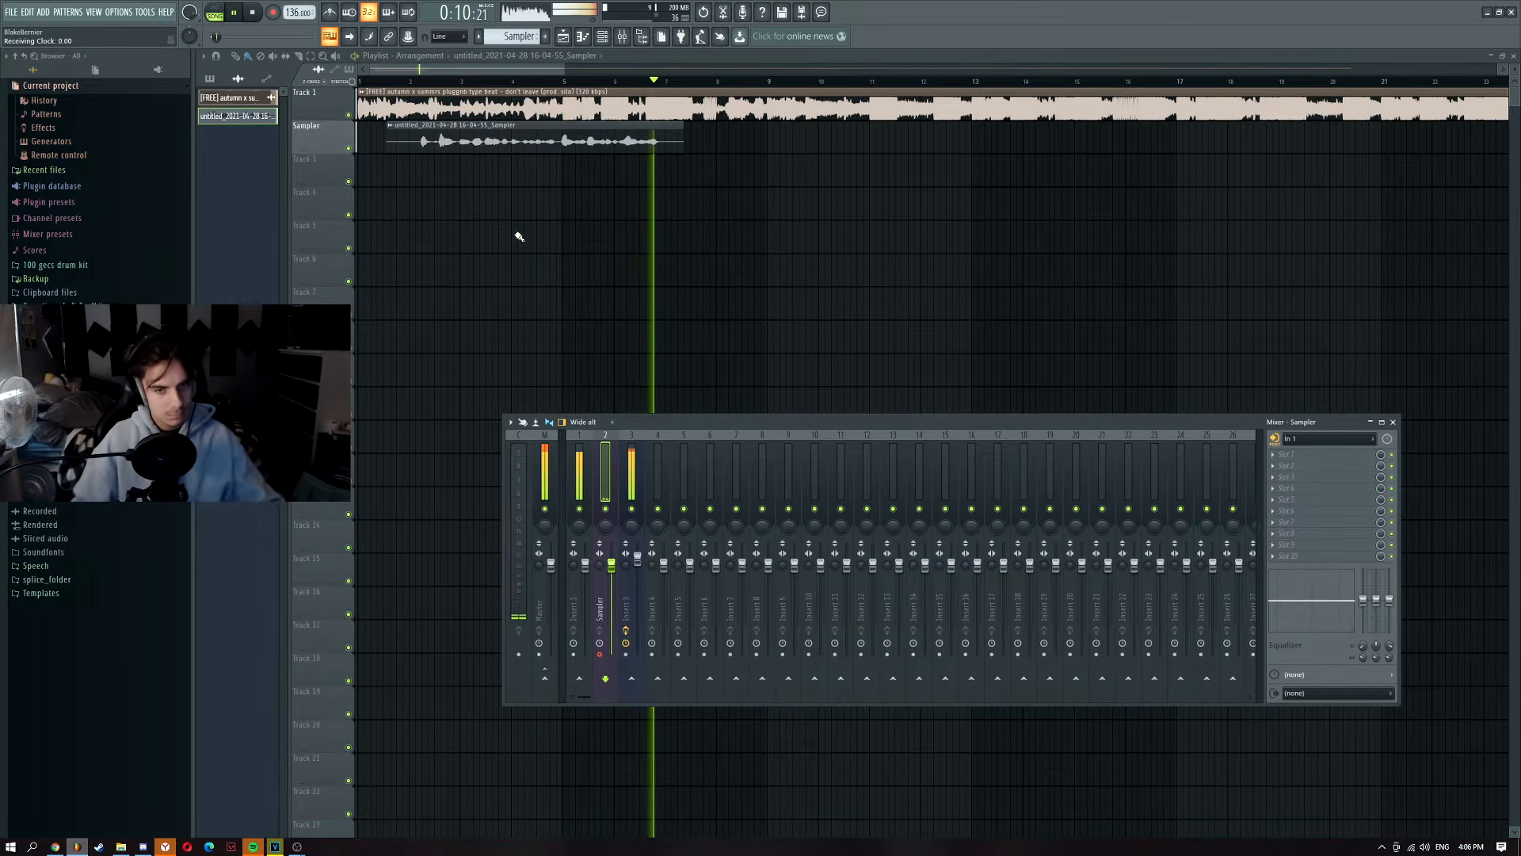
key("space")
scroll(639, 192, "up", 2)
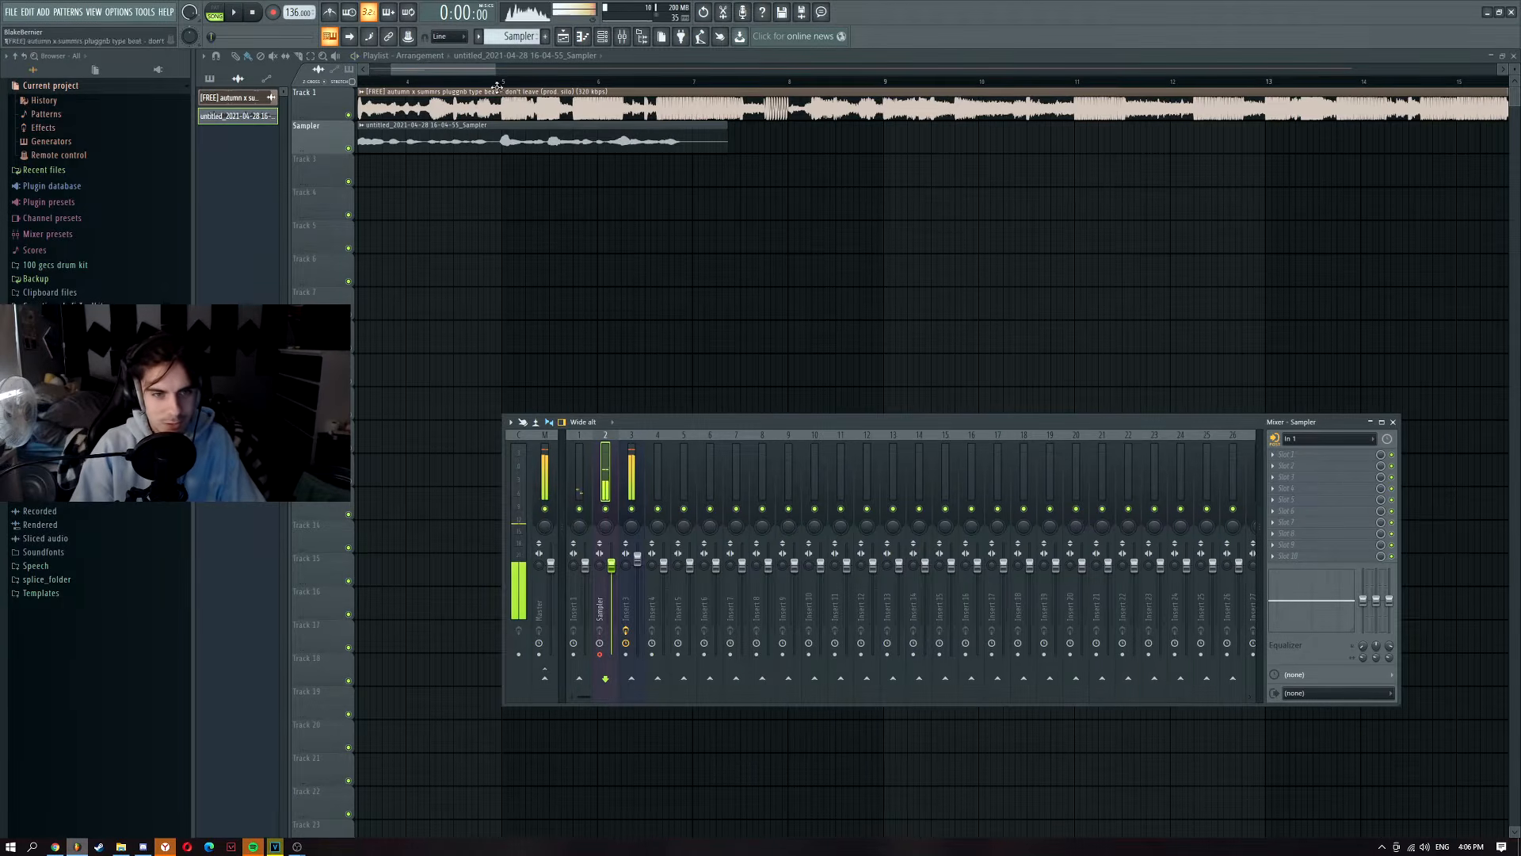
left_click_drag(504, 83, 505, 86)
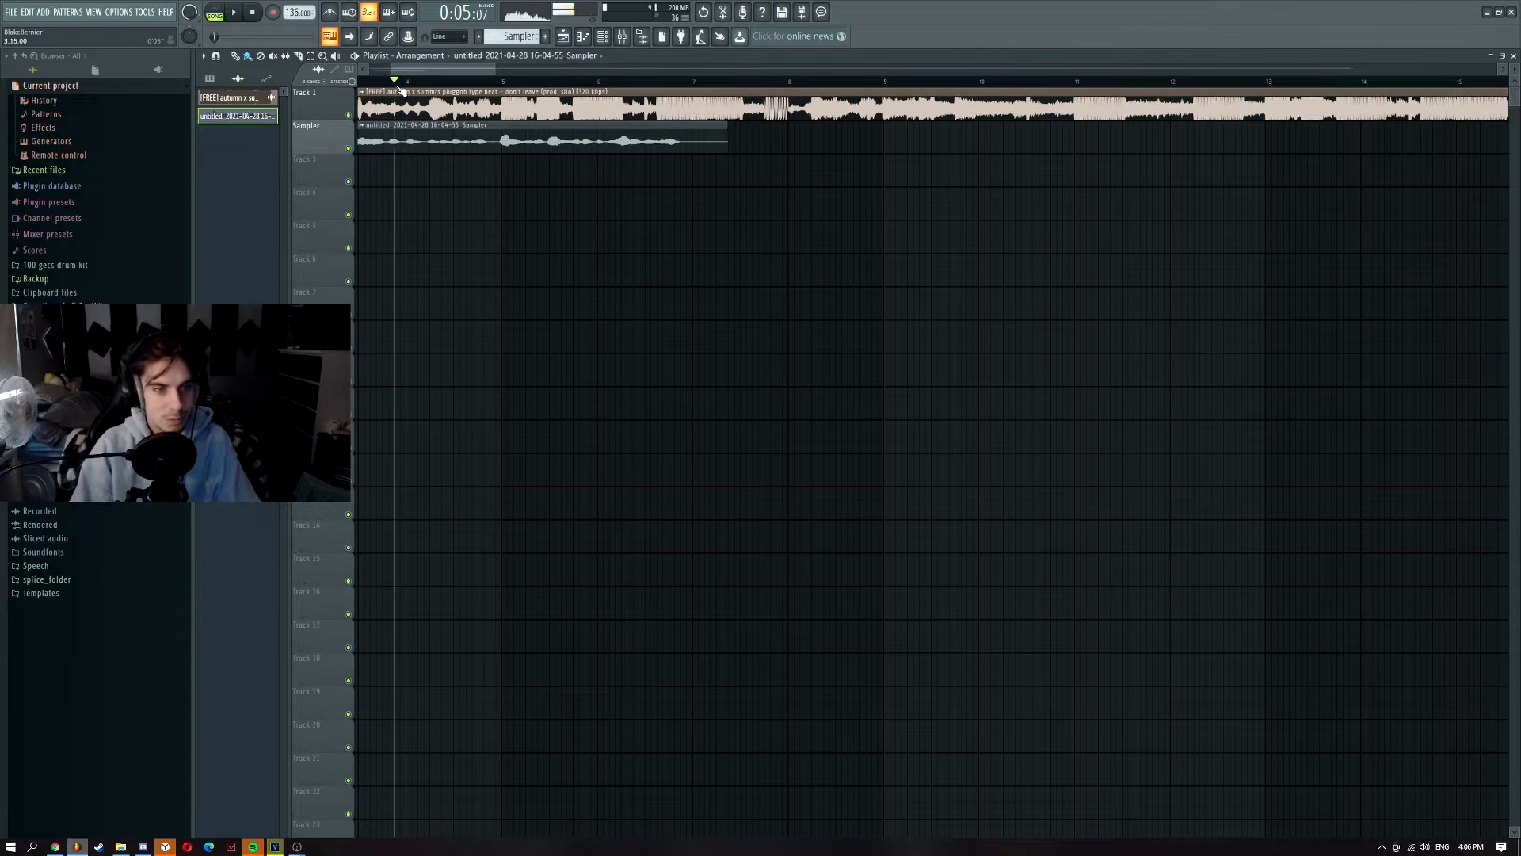
Step: Record a doubles take into the playlist with the mixer showing
key("F9")
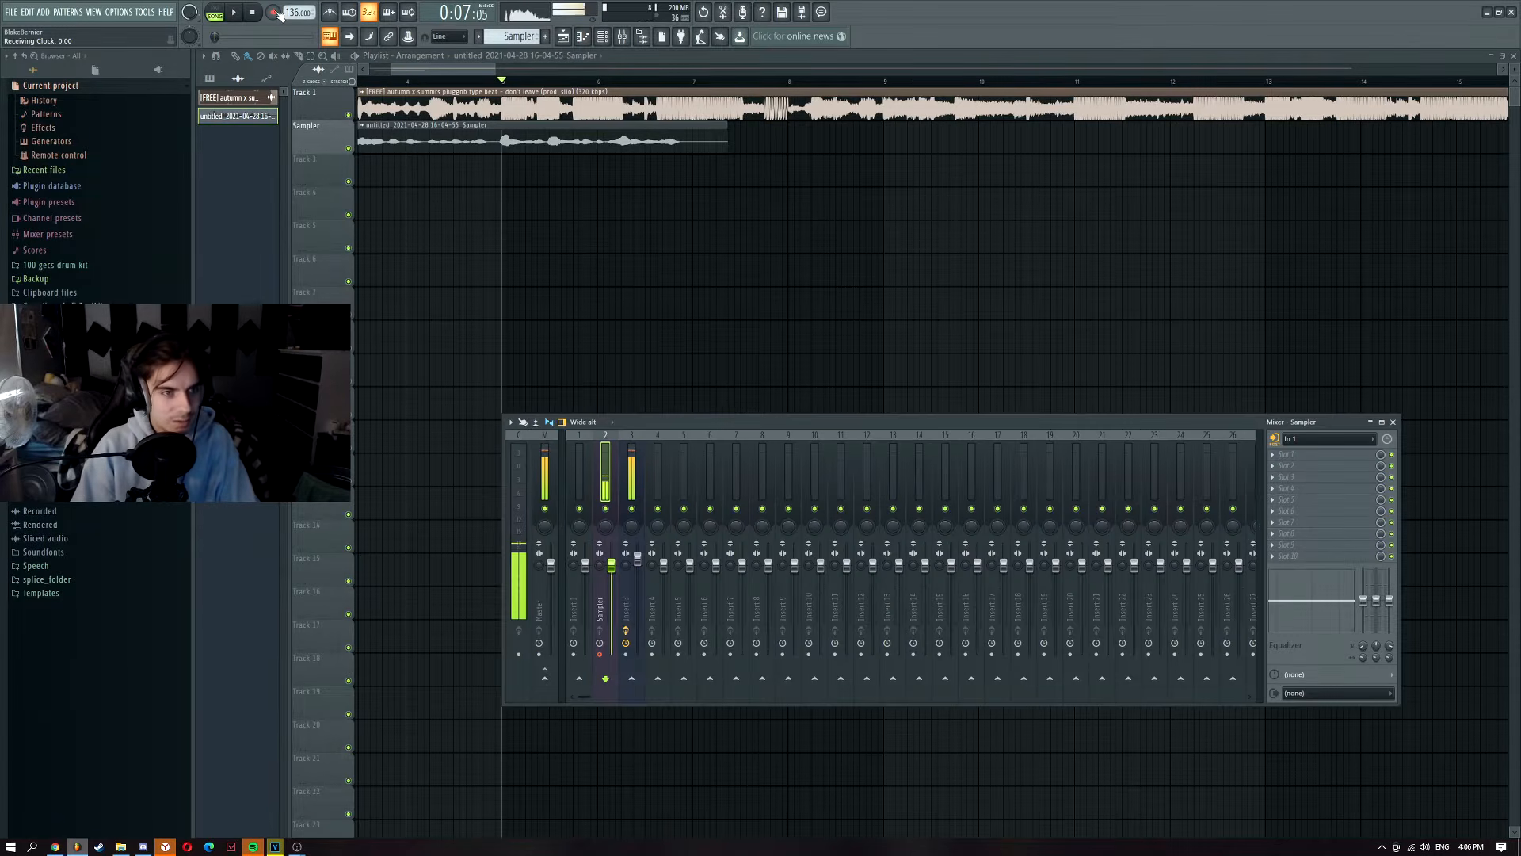
left_click(774, 463)
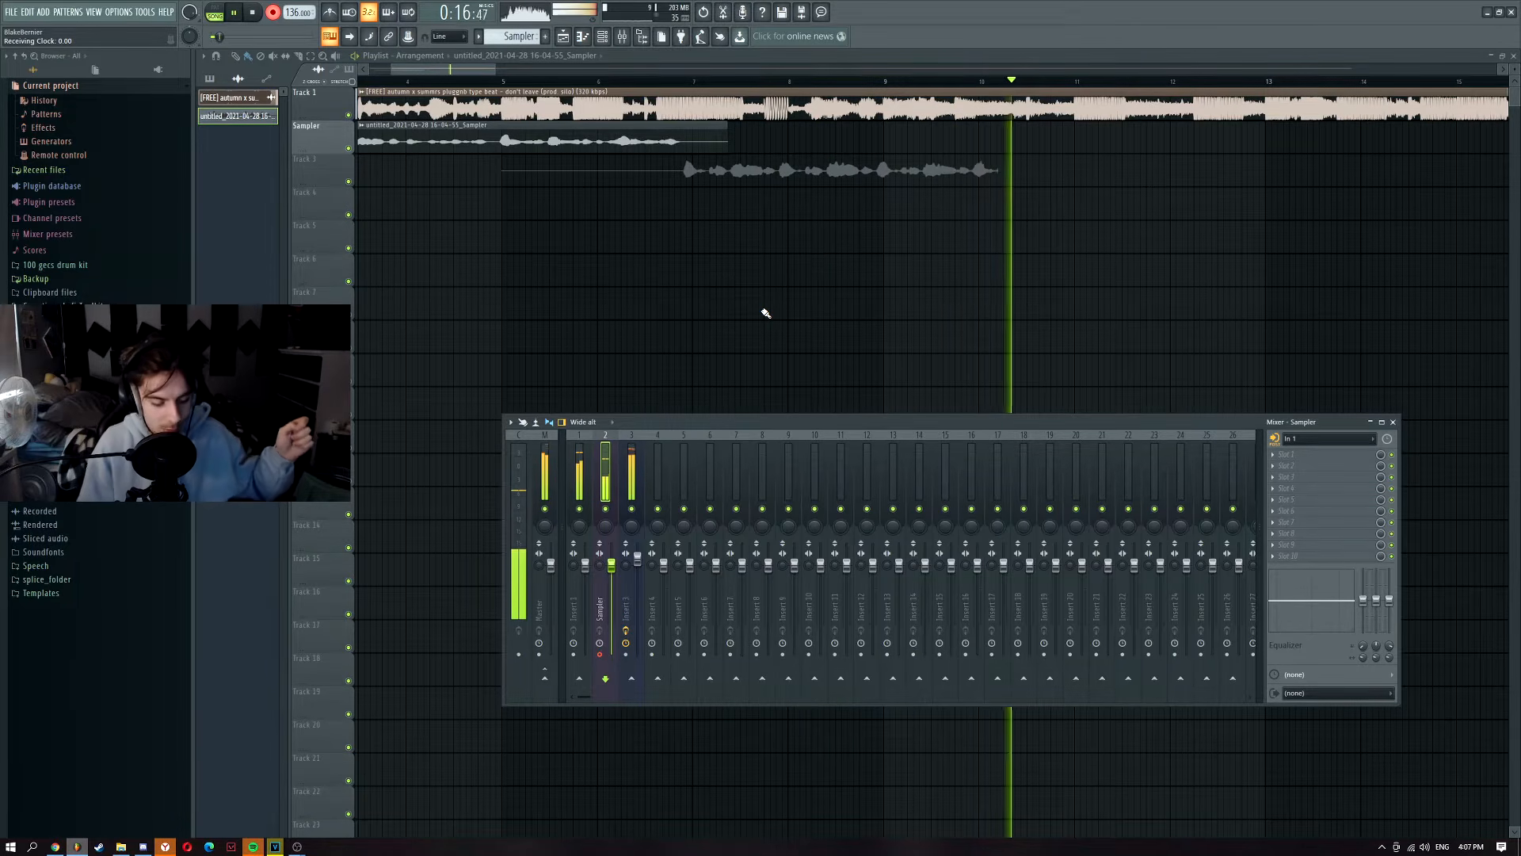
key("space")
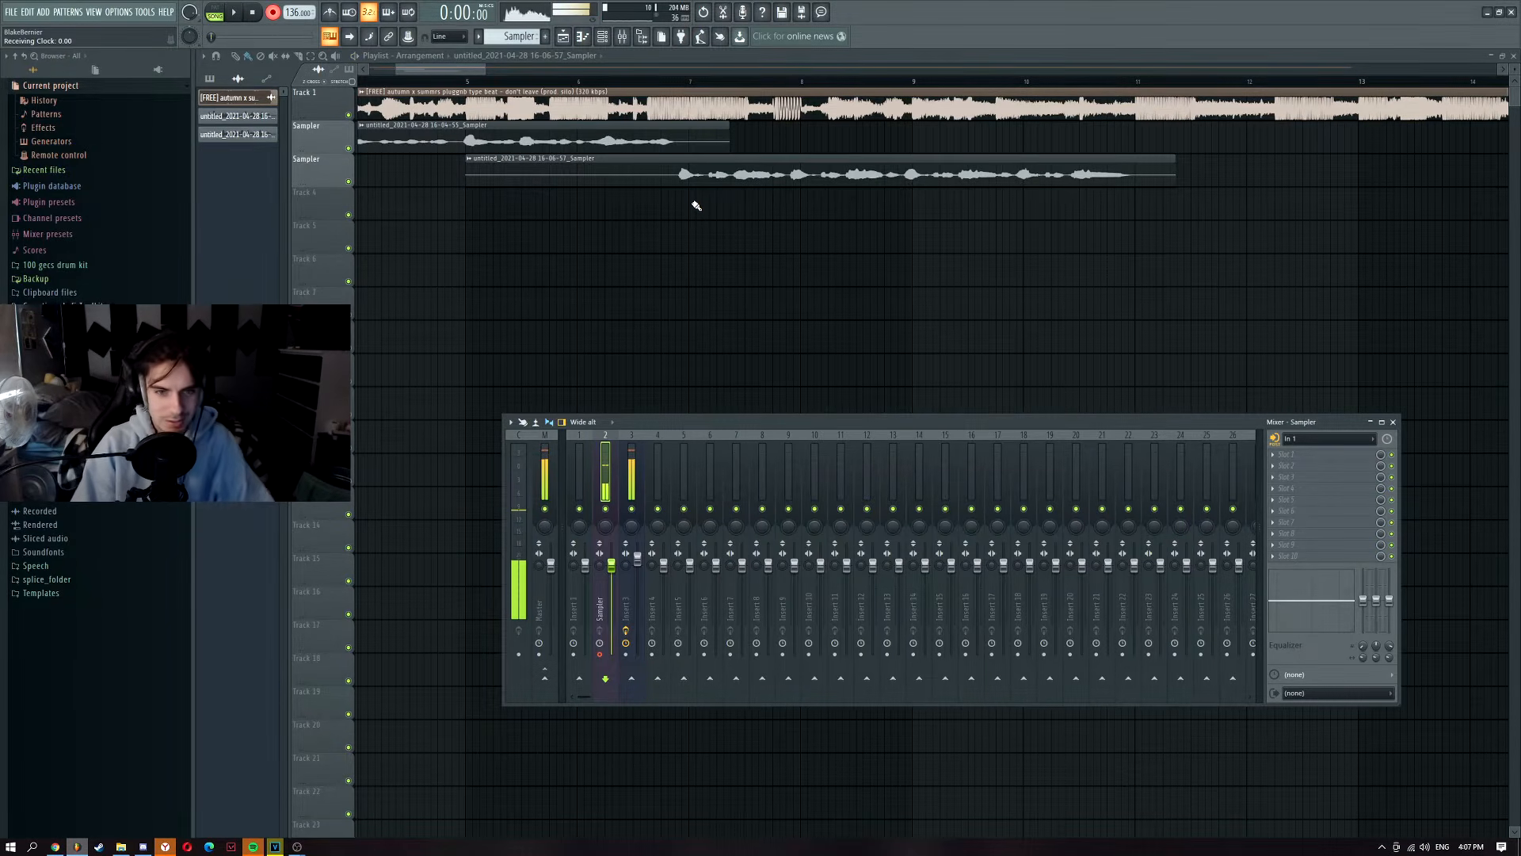
scroll(697, 206, "up", 4)
Step: Hide the mixer and check the latest take's sampler settings
key("F9")
left_click(714, 177)
double_click(723, 176)
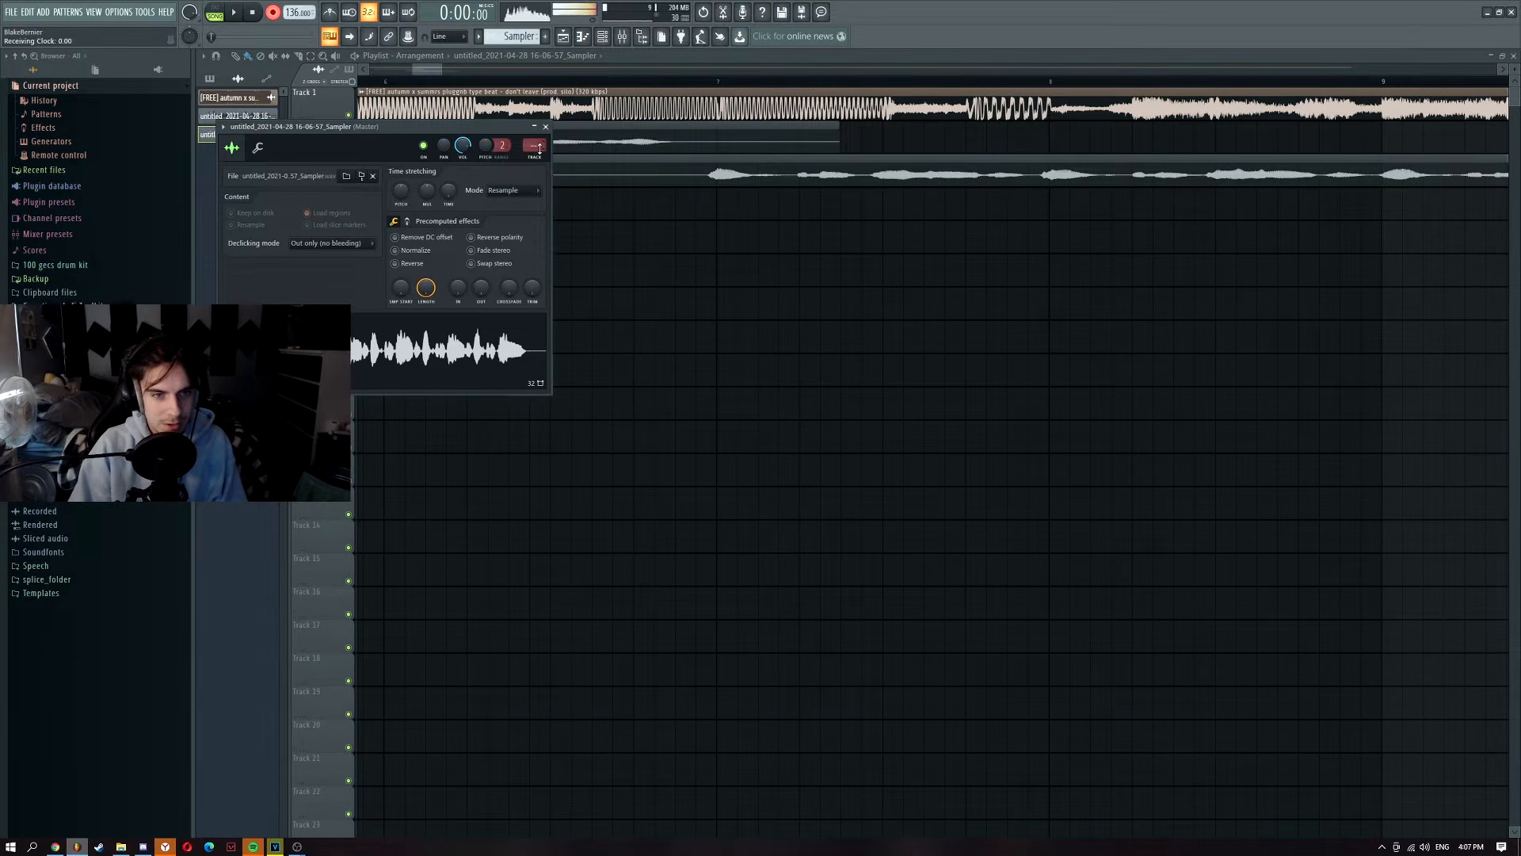
left_click(545, 127)
scroll(491, 215, "down", 7)
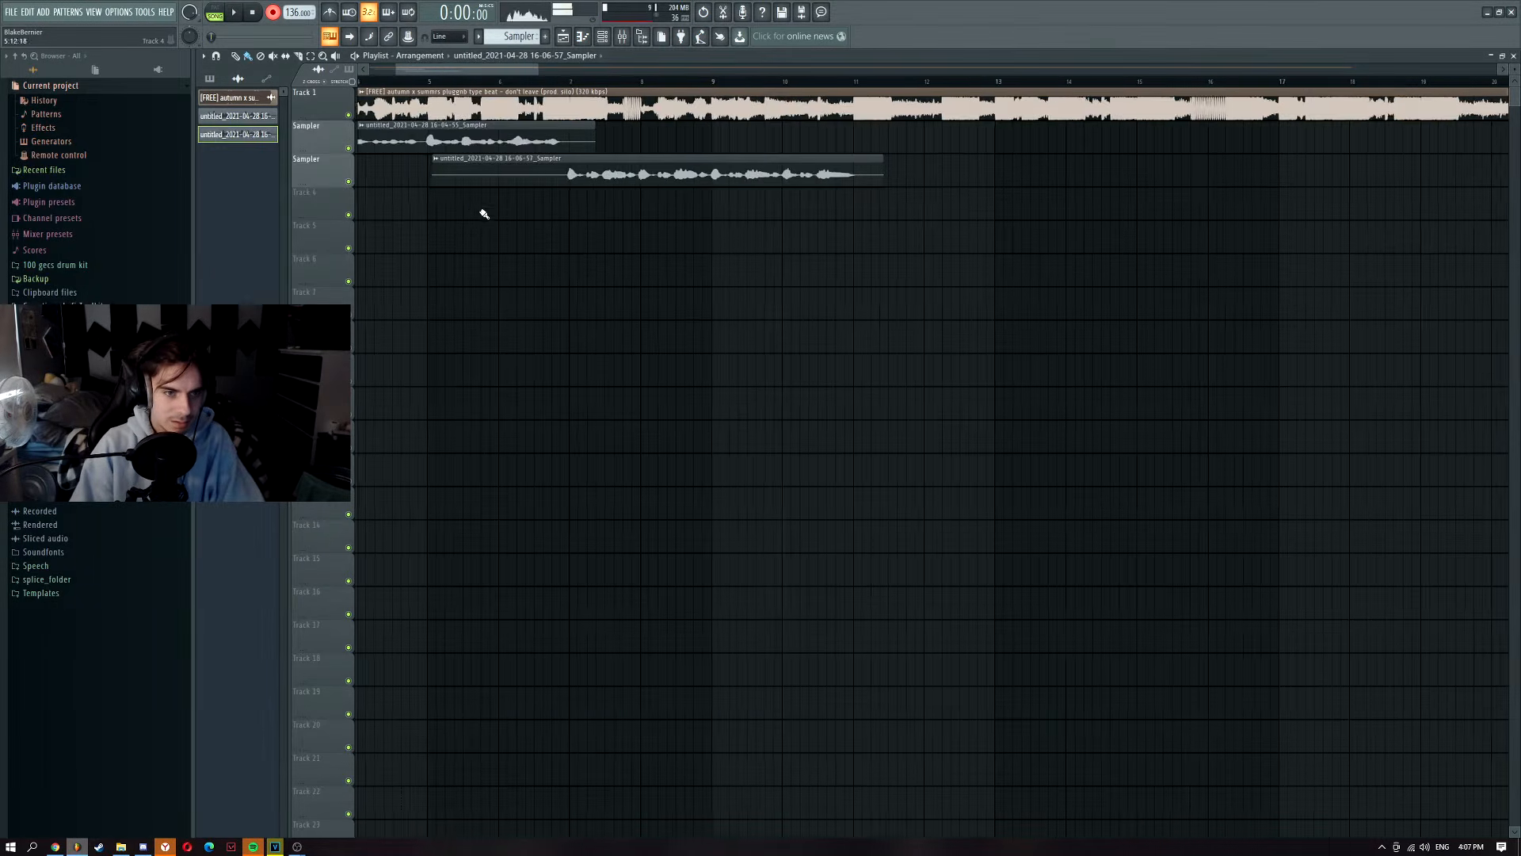
Step: Play the song from about bar 4, then cue bar 8 and bring up the mixer
left_click(448, 84)
left_click(411, 84)
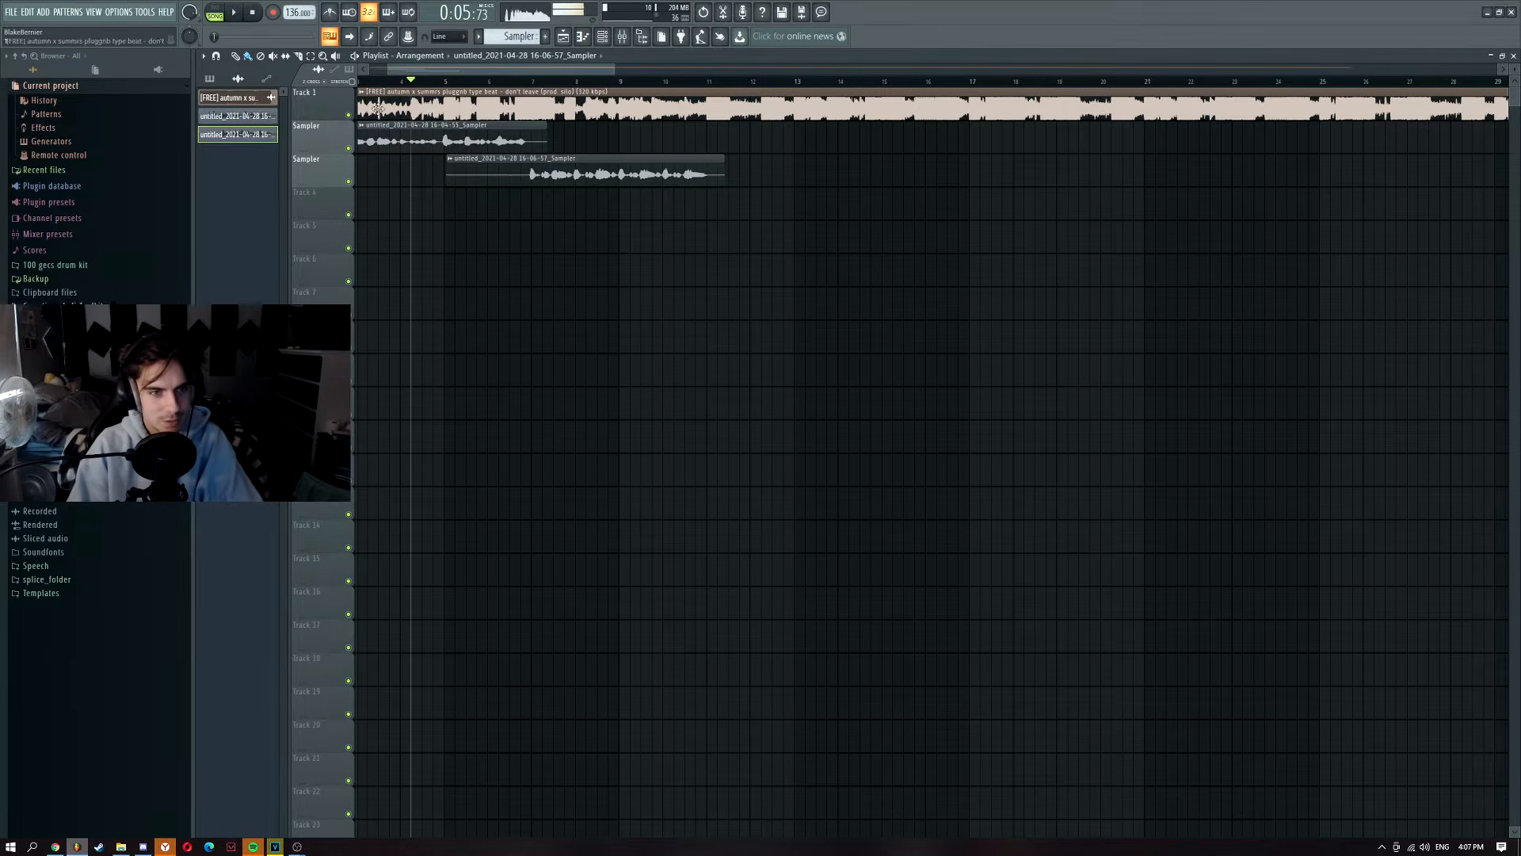
key("space")
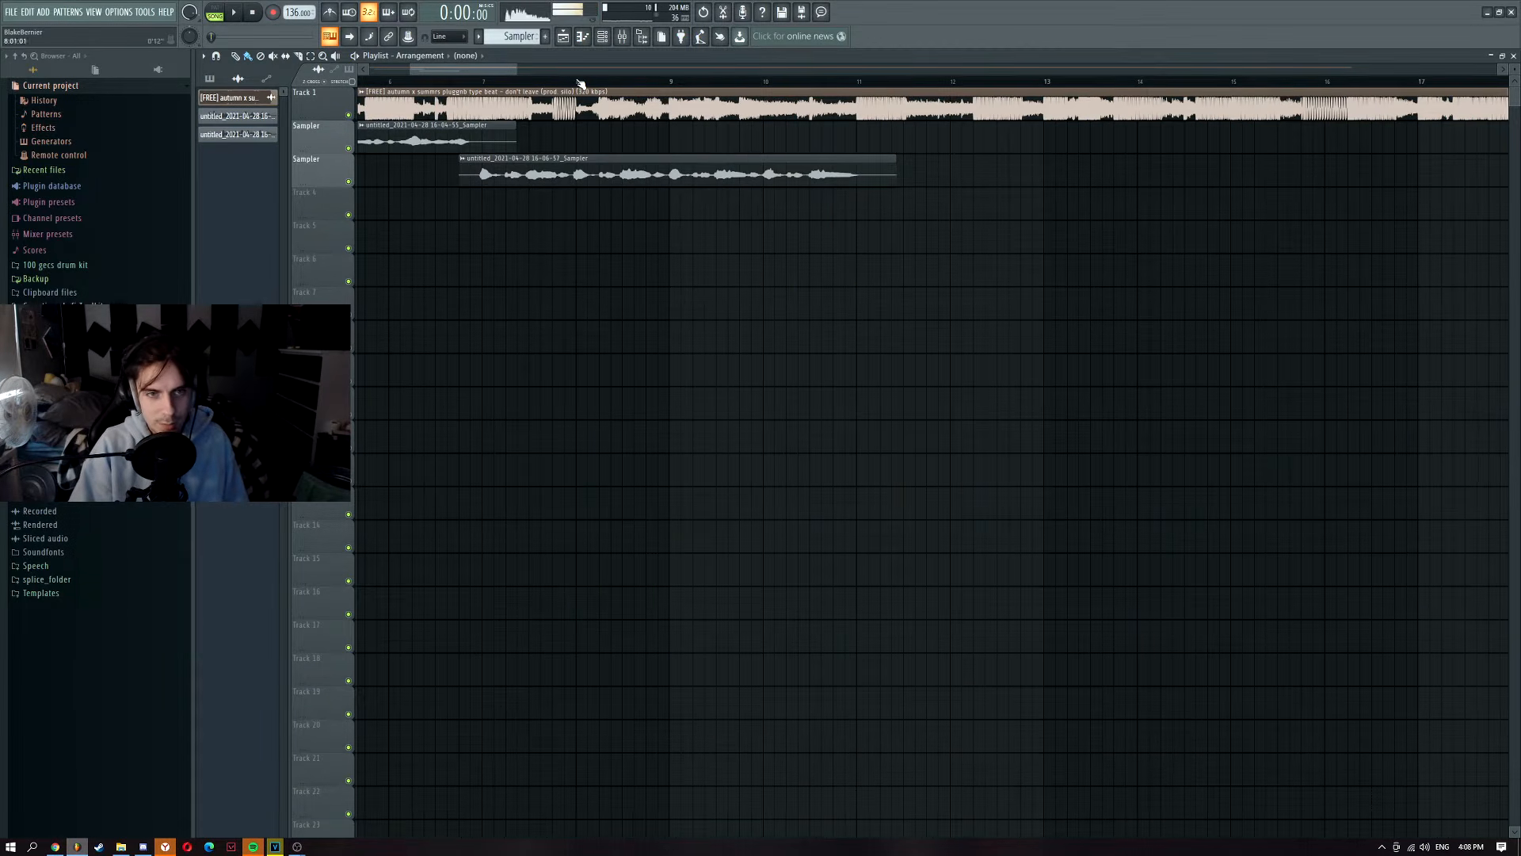
left_click(579, 83)
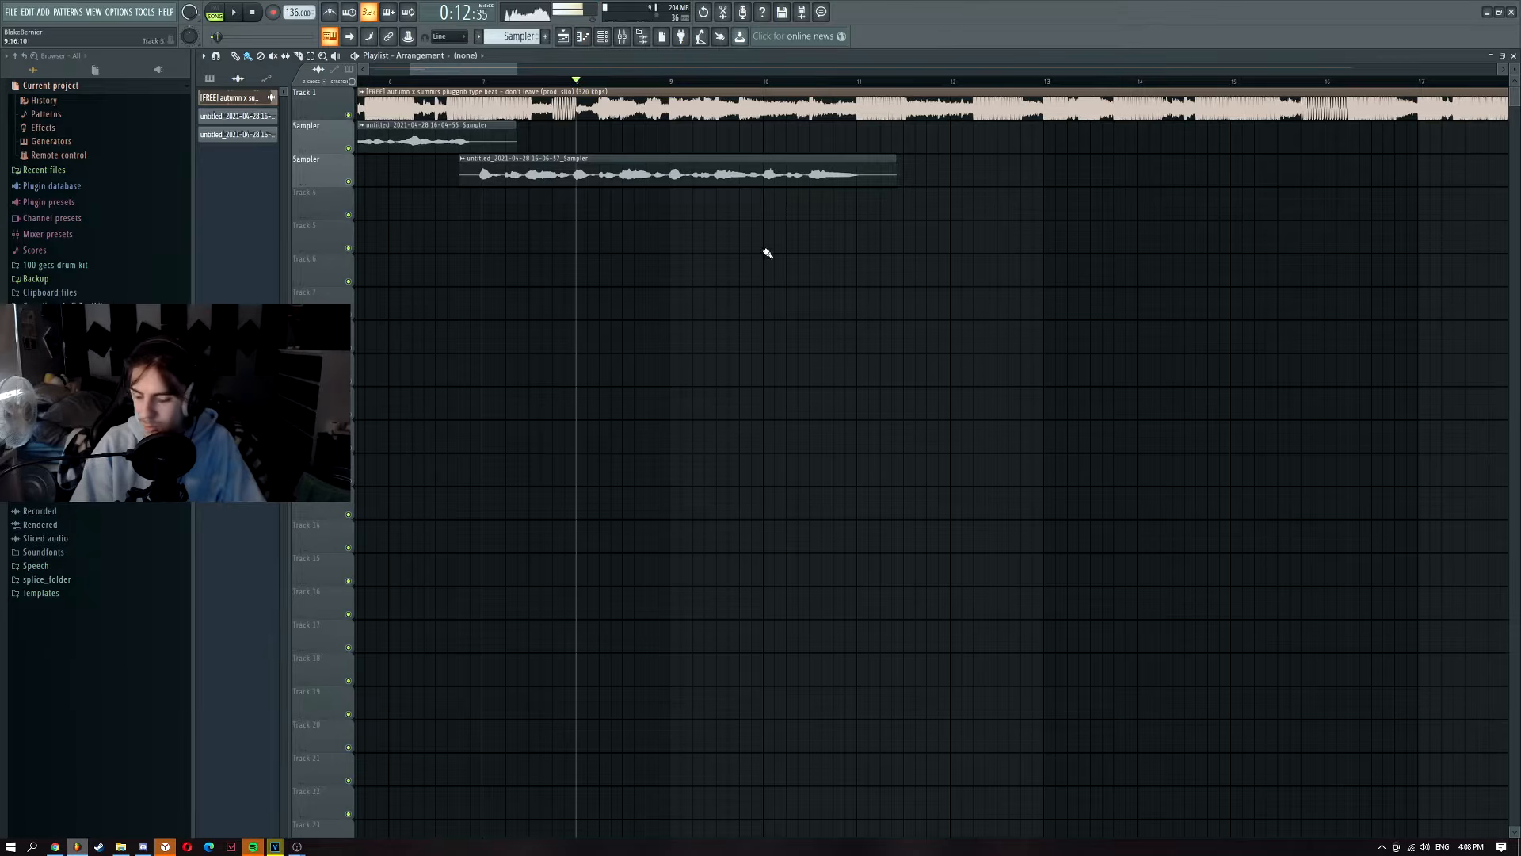
left_click(623, 42)
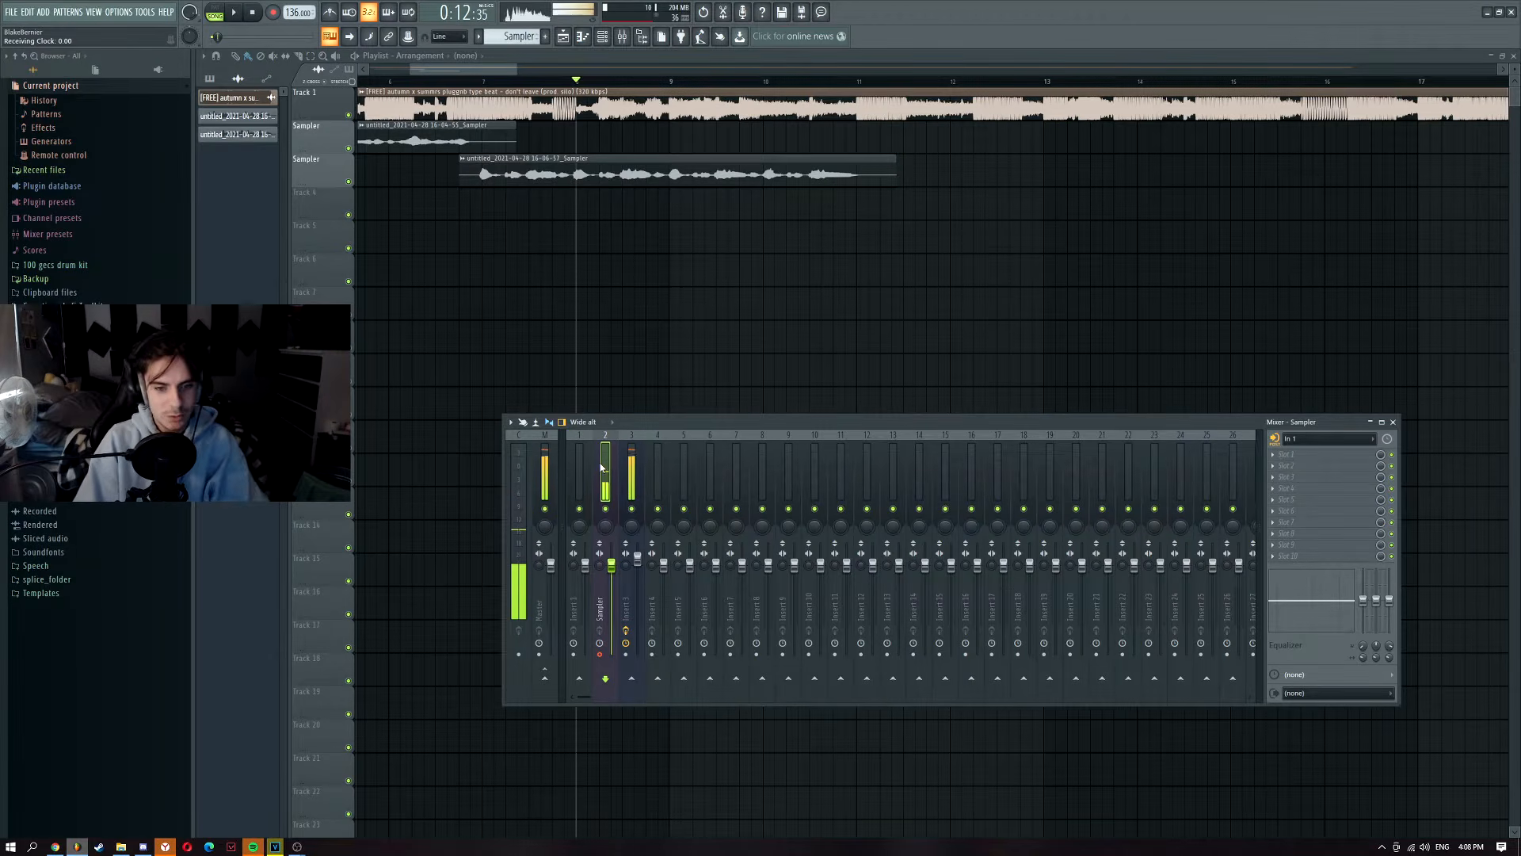
scroll(601, 392, "down", 2)
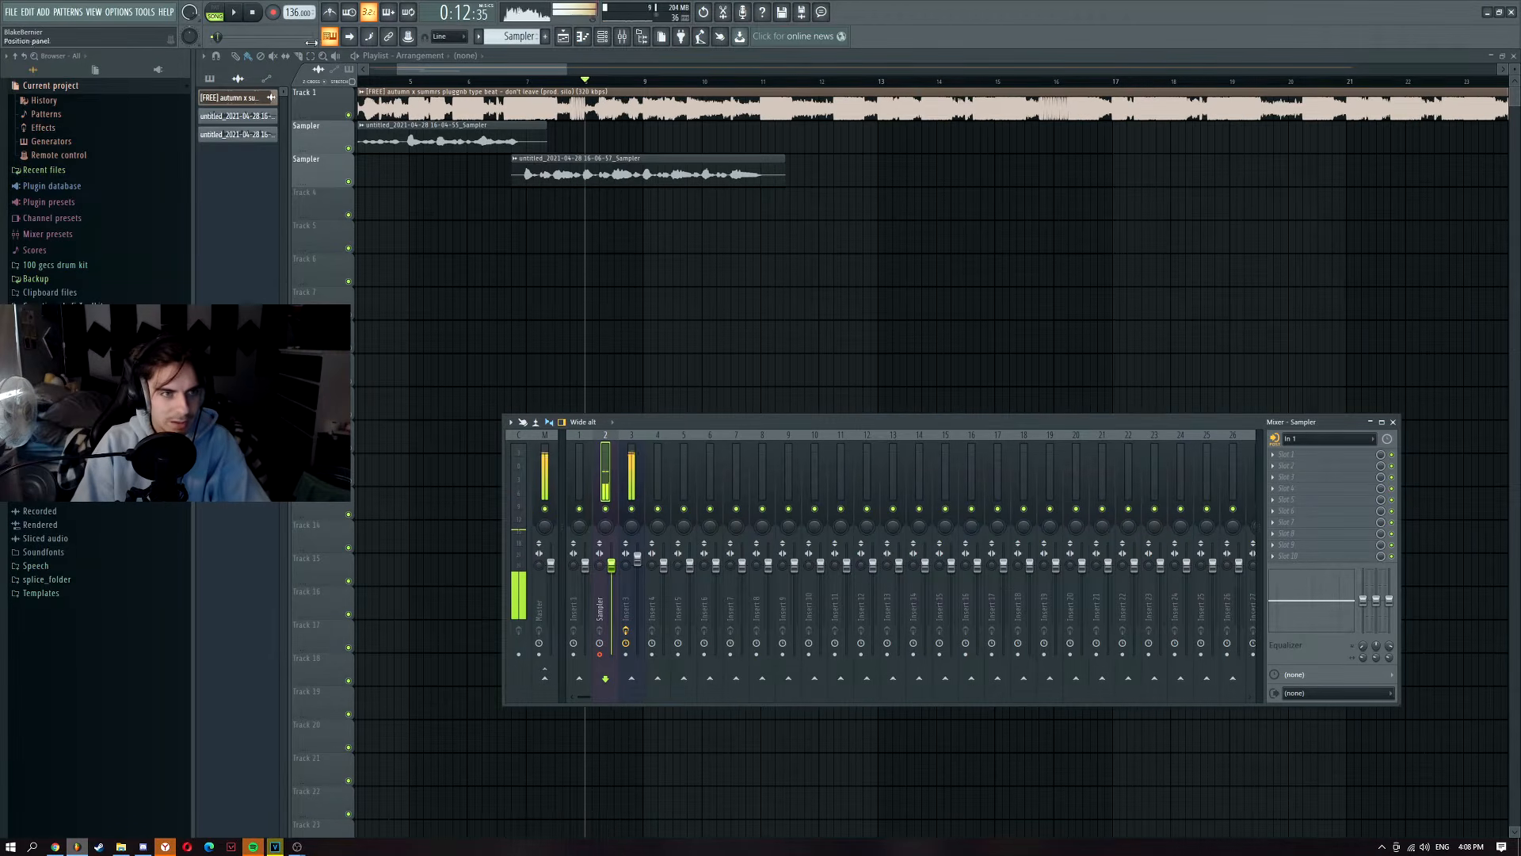
Step: Record a new audio take, stop it, and hide the mixer
left_click(274, 13)
left_click(775, 467)
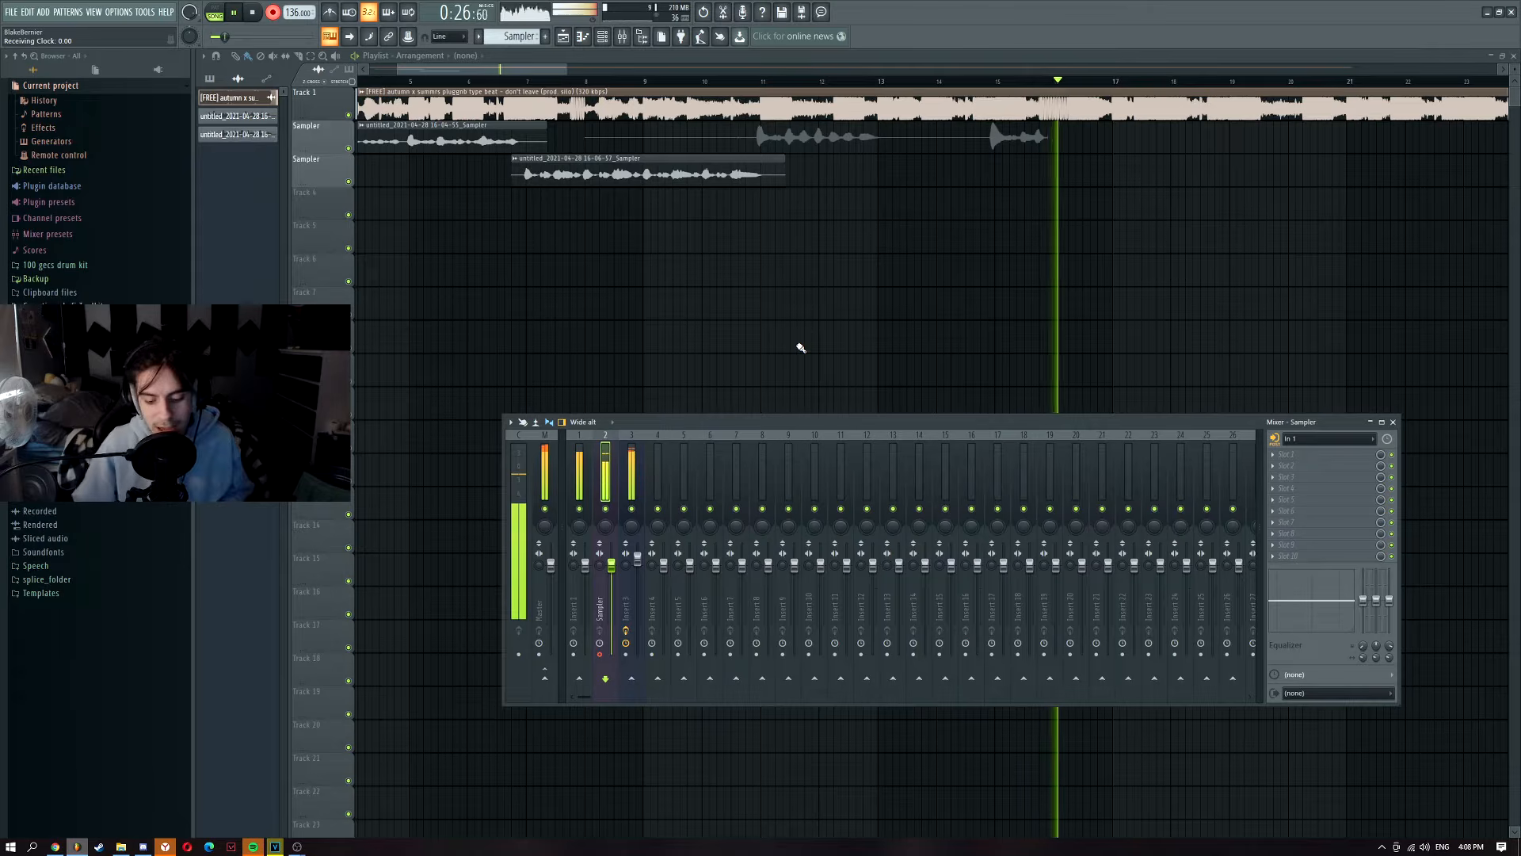
key("space")
key("F9")
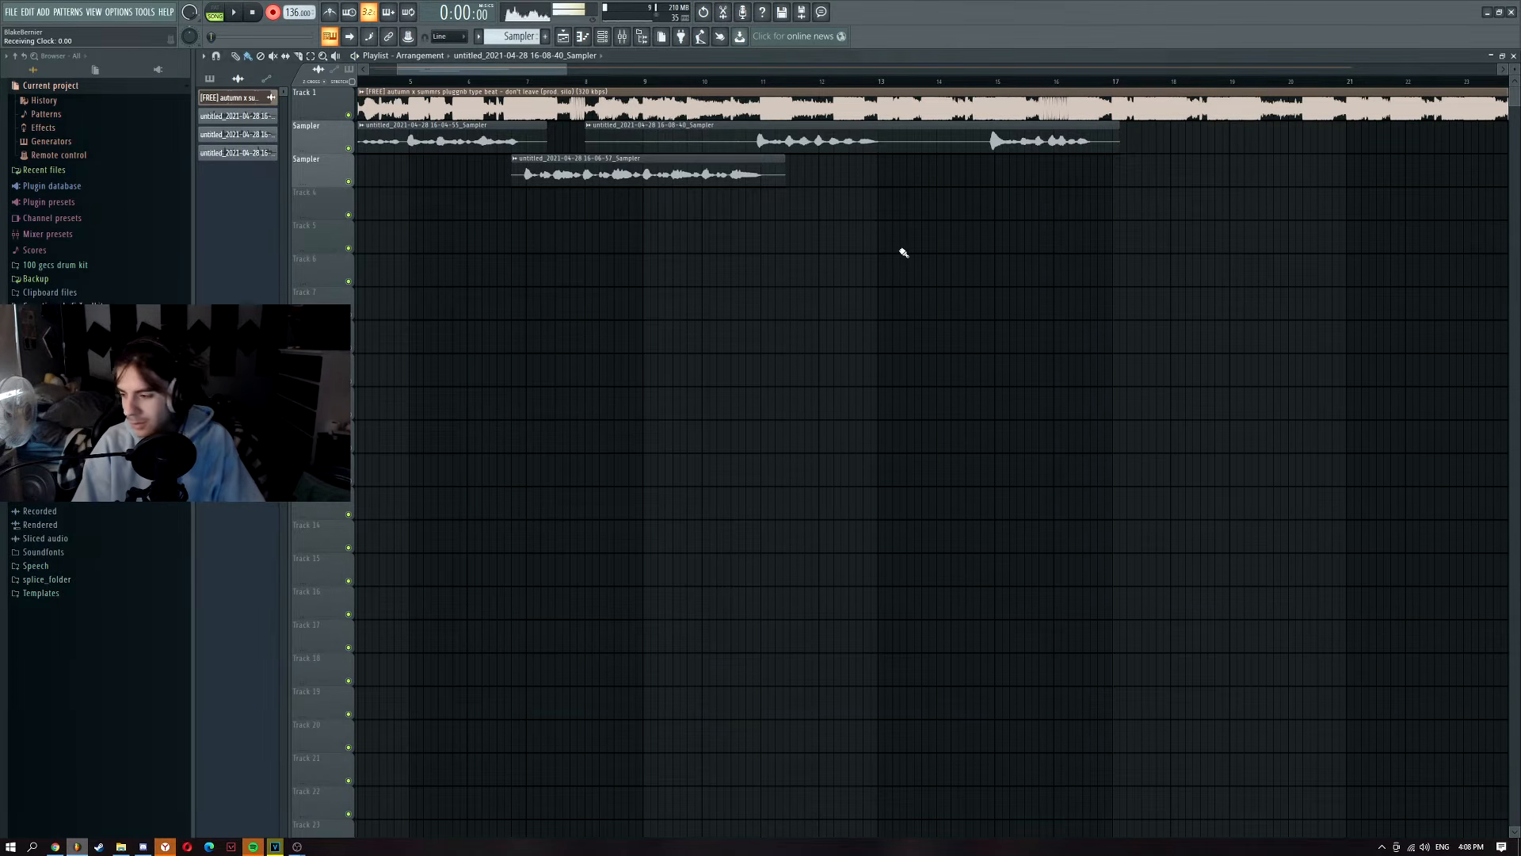
Step: Move the new take onto Track 4 and delete the leftover clip on the second track
scroll(769, 162, "up", 6)
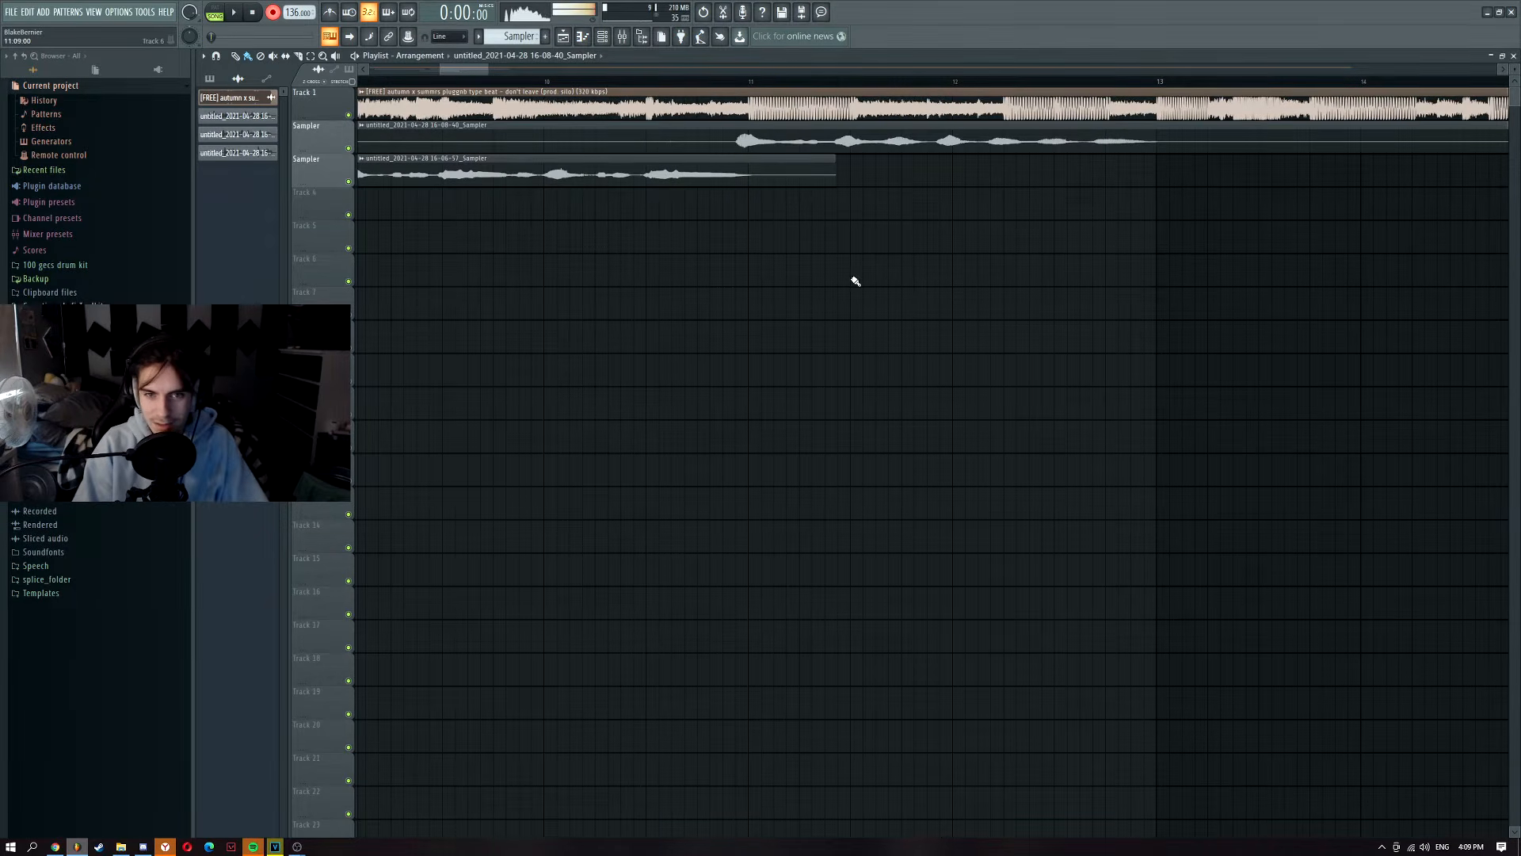
scroll(1080, 251, "down", 3)
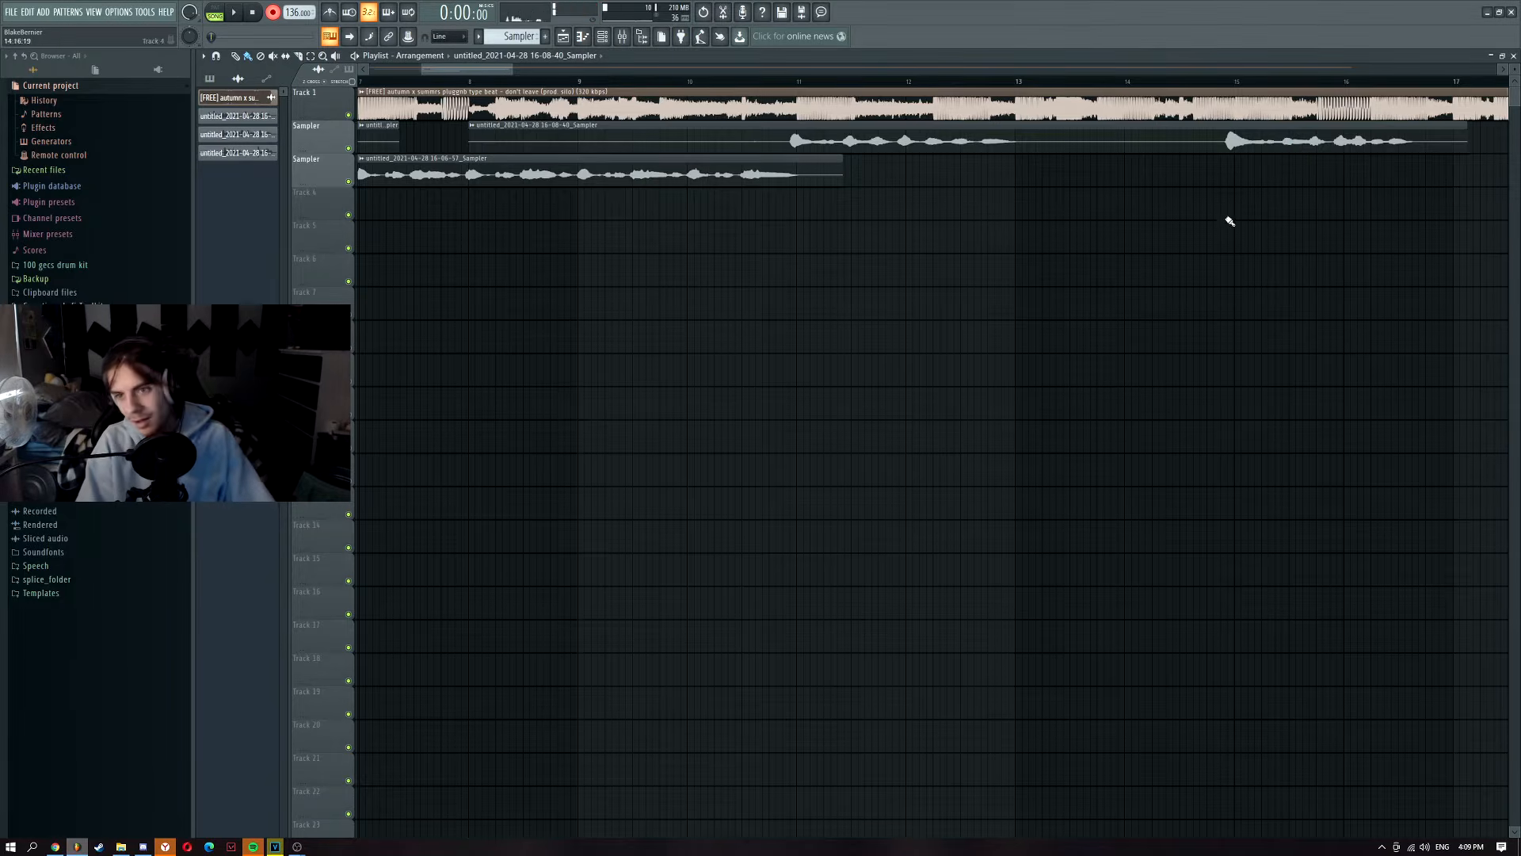
scroll(808, 142, "up", 3)
left_click_drag(811, 145, 824, 145)
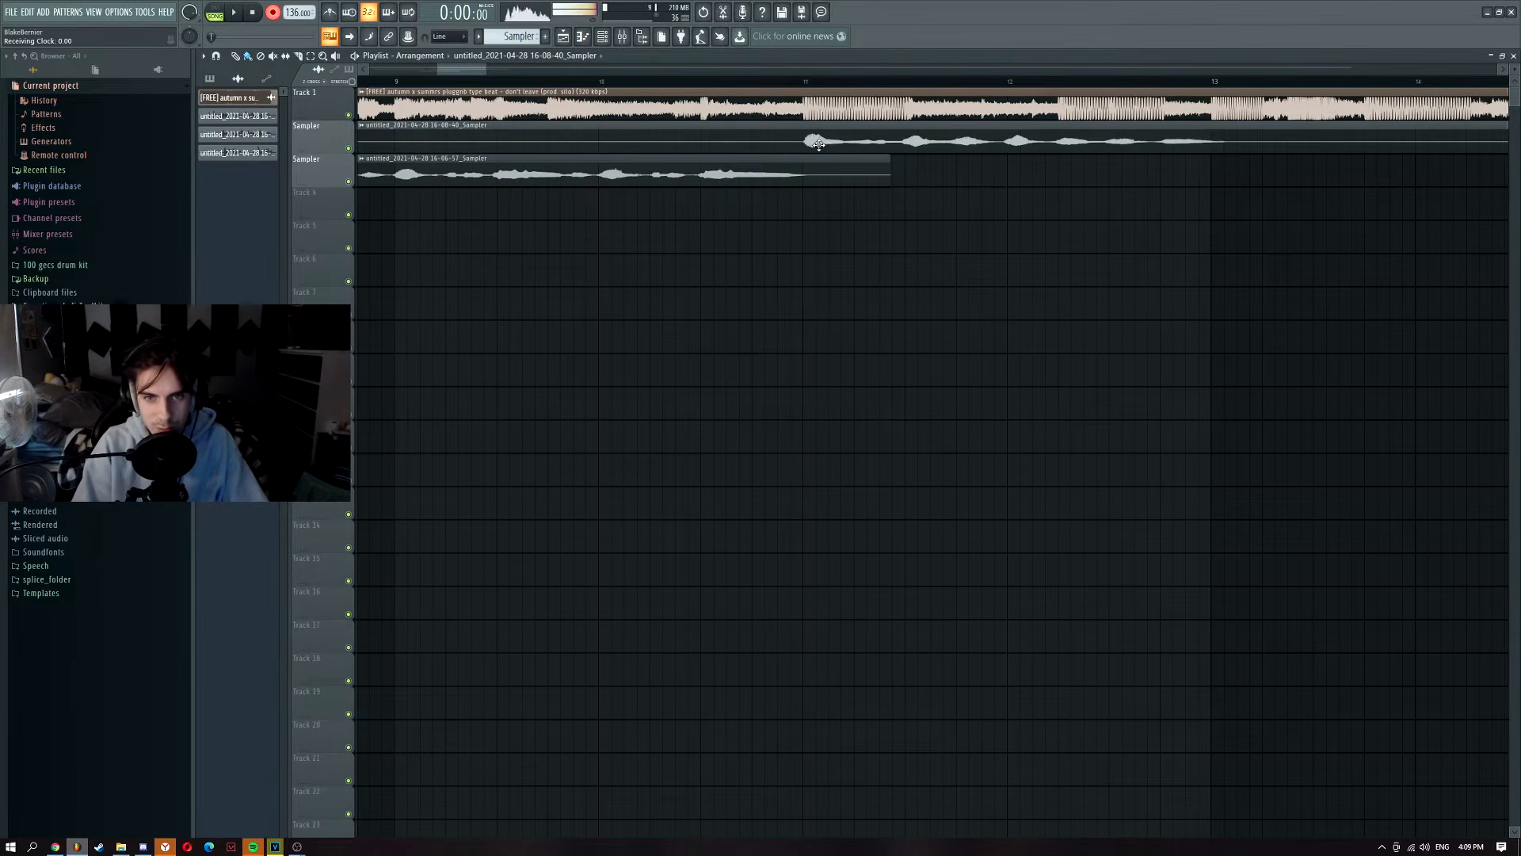
scroll(703, 248, "down", 2)
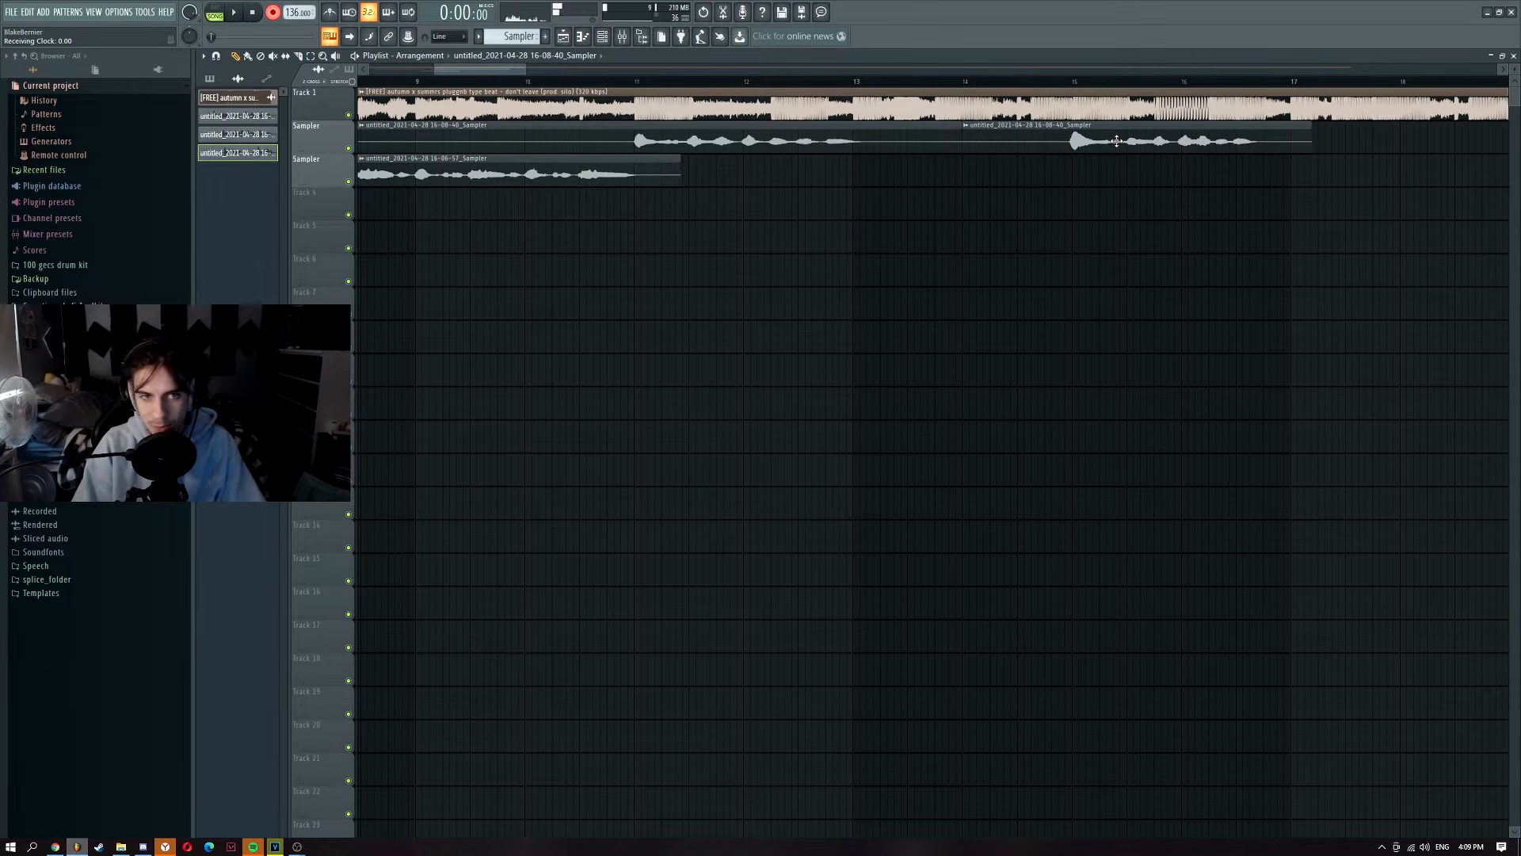
left_click_drag(1117, 141, 678, 200)
scroll(677, 200, "up", 3)
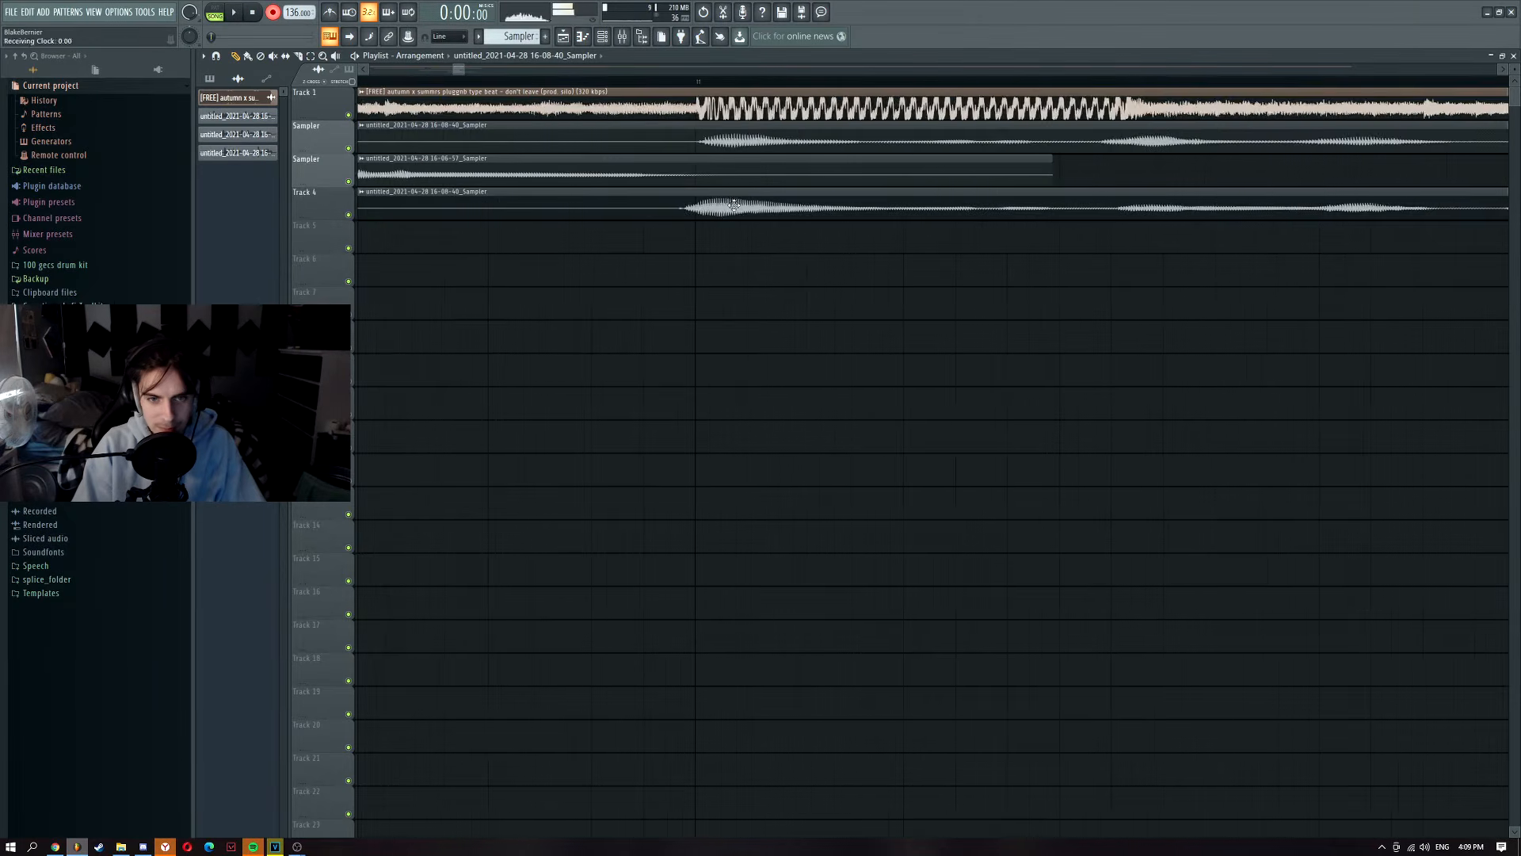
right_click(667, 140)
scroll(539, 88, "down", 2)
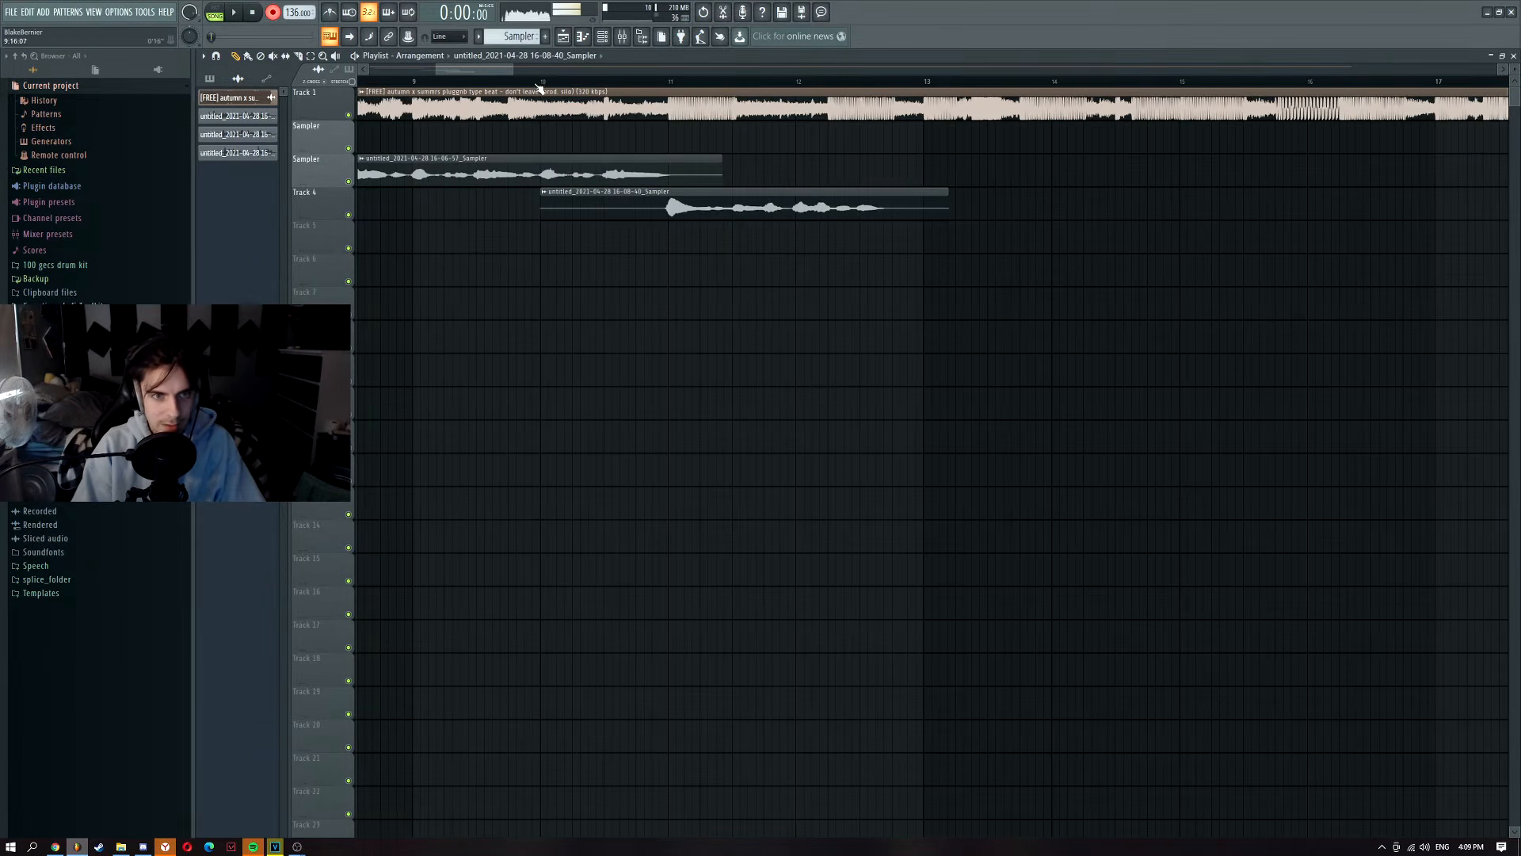
Step: Check the new take's sampler settings and play it against the beat from bar 10
double_click(682, 209)
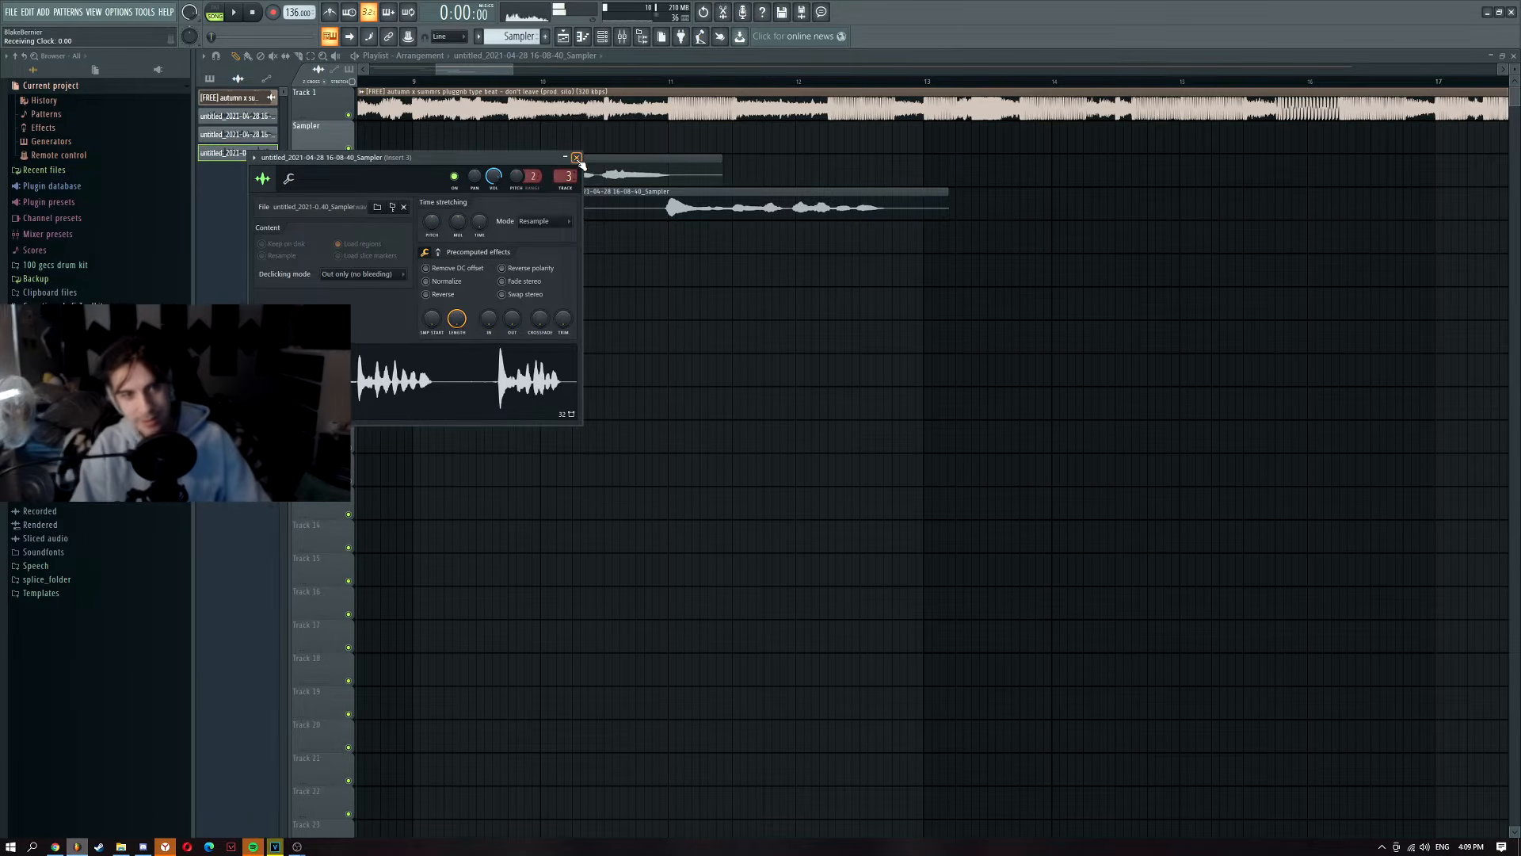
left_click(576, 157)
left_click(542, 81)
key("space")
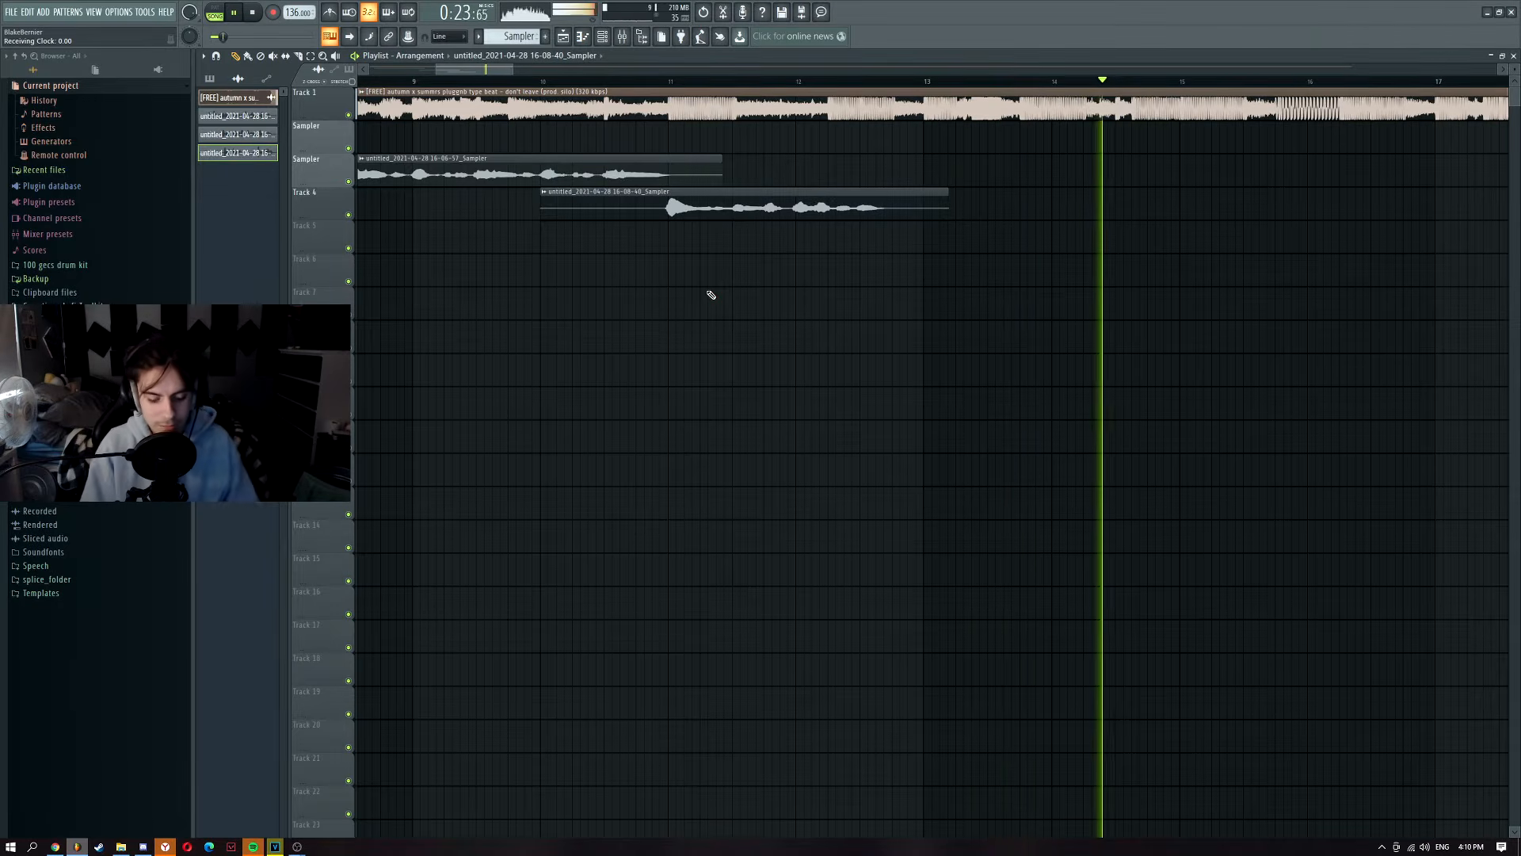
scroll(712, 267, "down", 5)
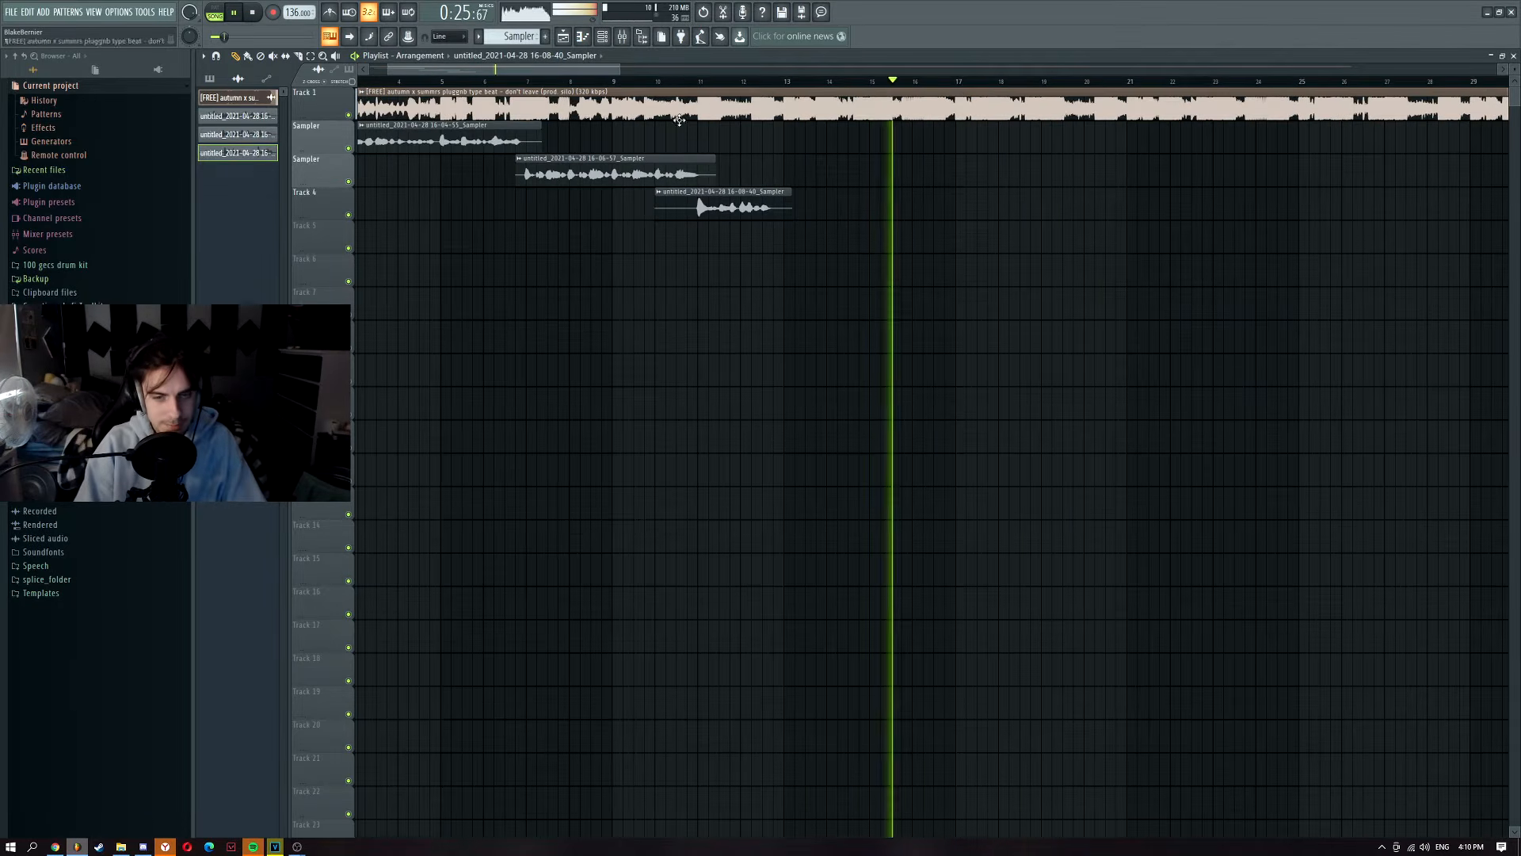
Step: Stop playback and slice the first vocal clip in two
scroll(675, 95, "down", 2)
left_click(260, 14)
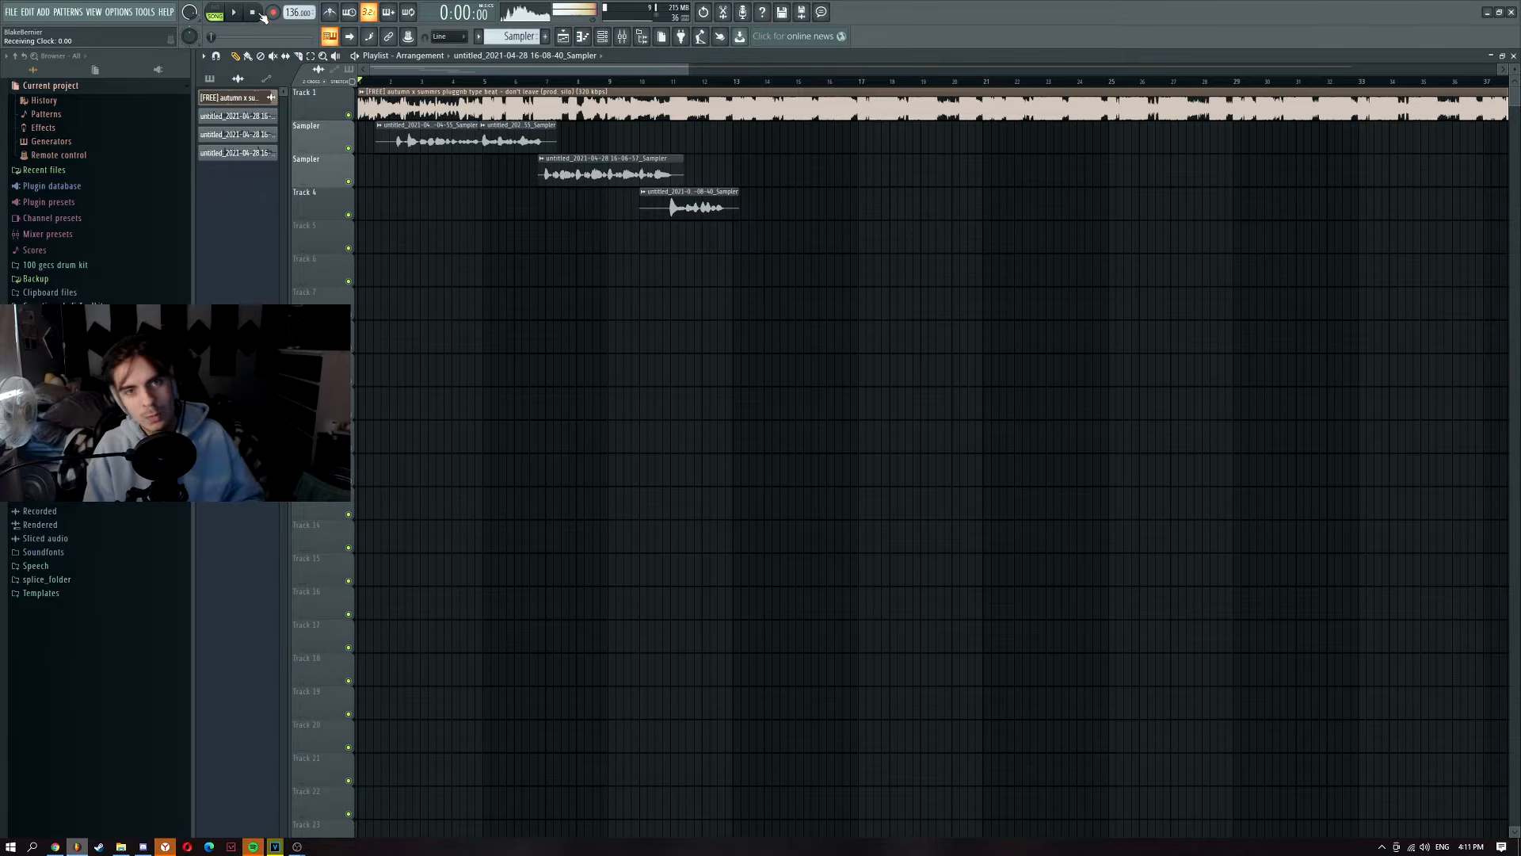
scroll(451, 204, "up", 8)
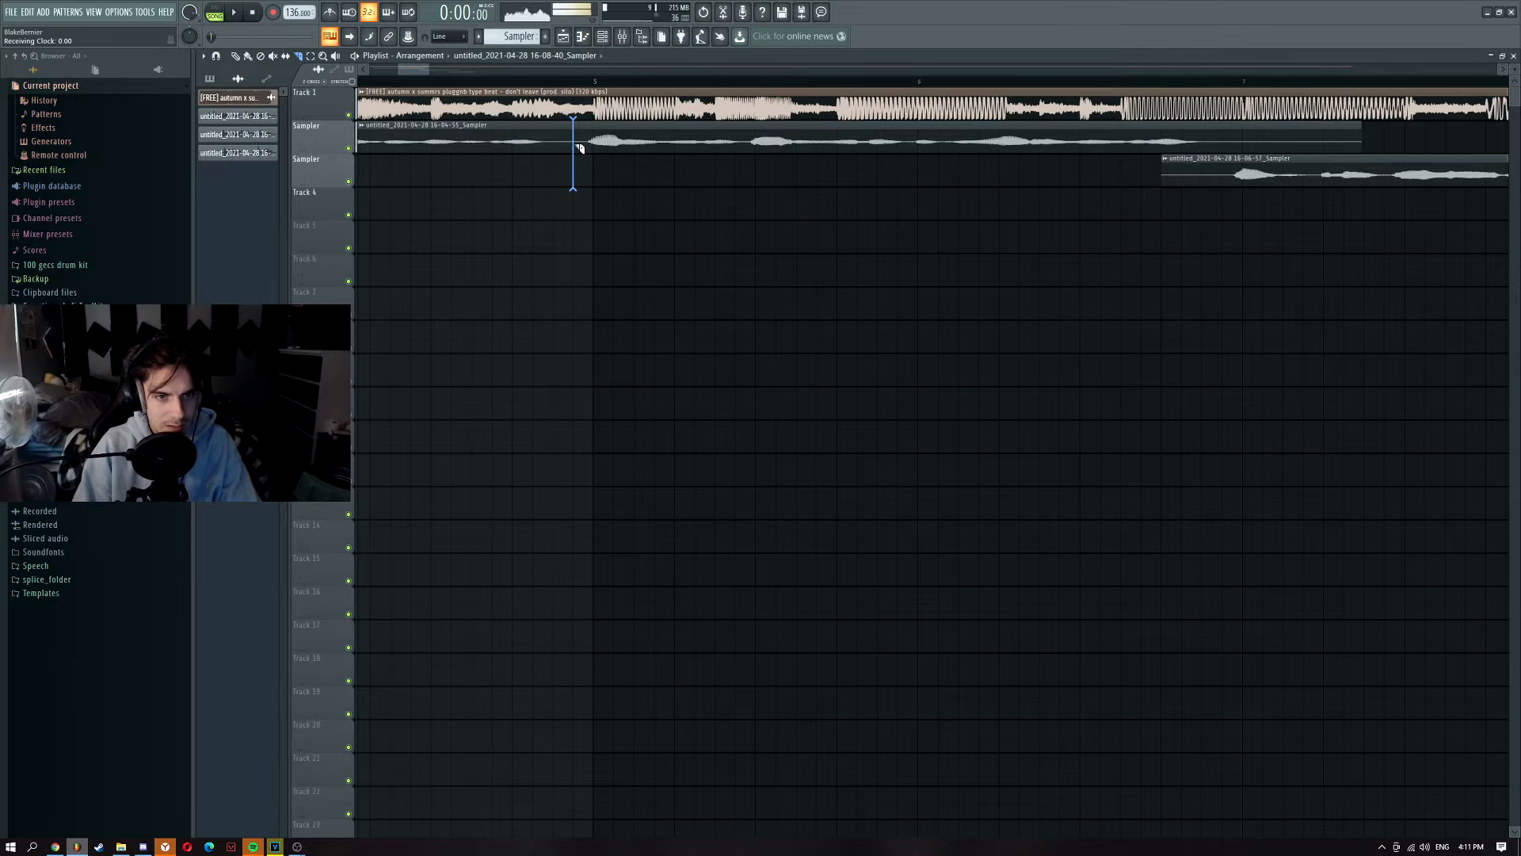
left_click(579, 148)
Step: Select the later part of the first take and both other takes, and duplicate them with Ctrl+B
scroll(804, 196, "down", 5)
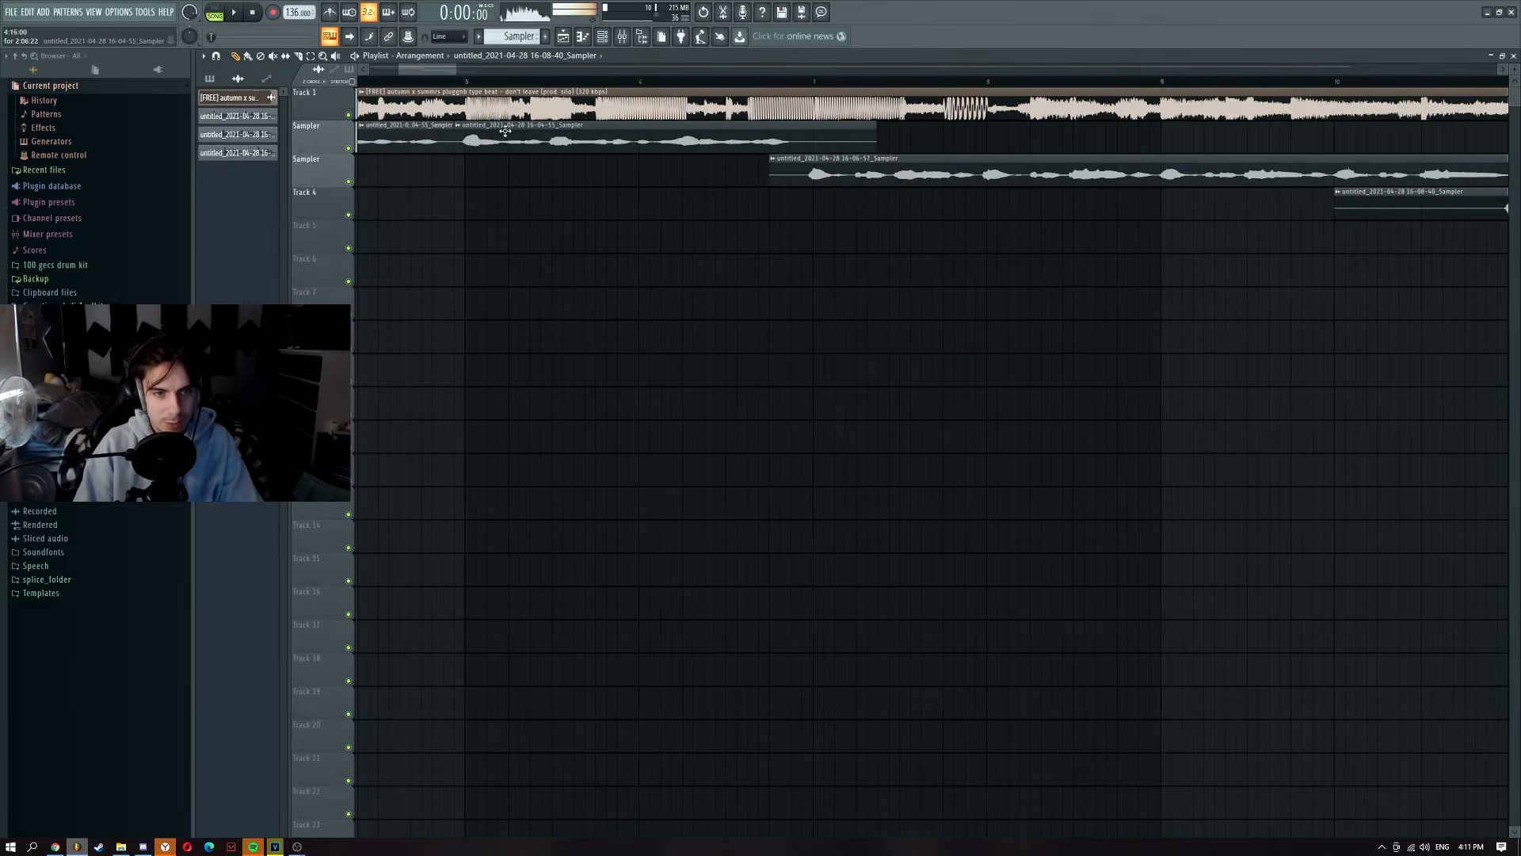
scroll(1053, 175, "down", 2)
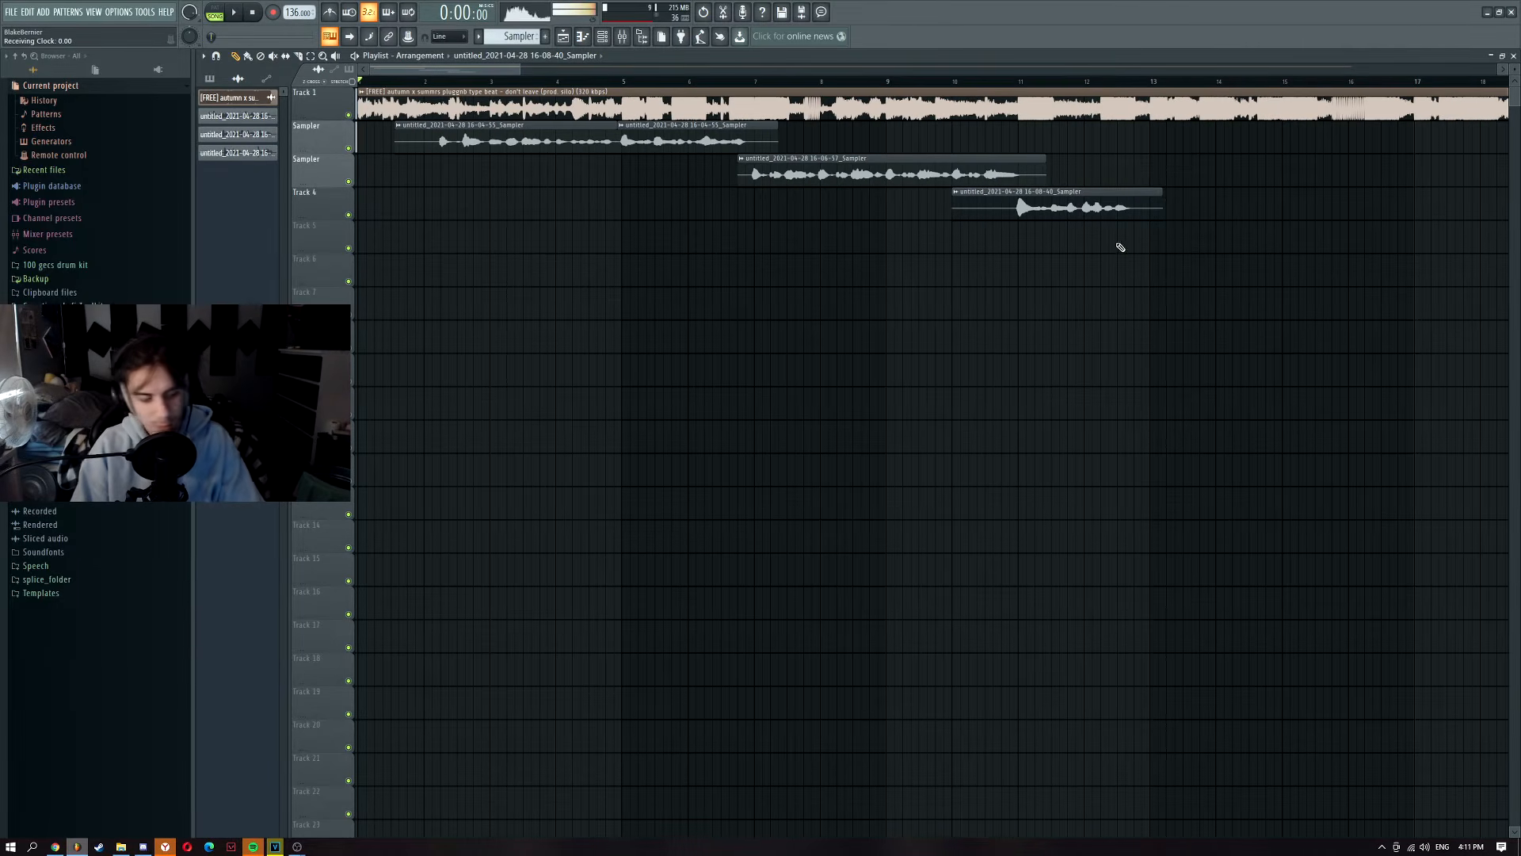
left_click_drag(1203, 284, 656, 122)
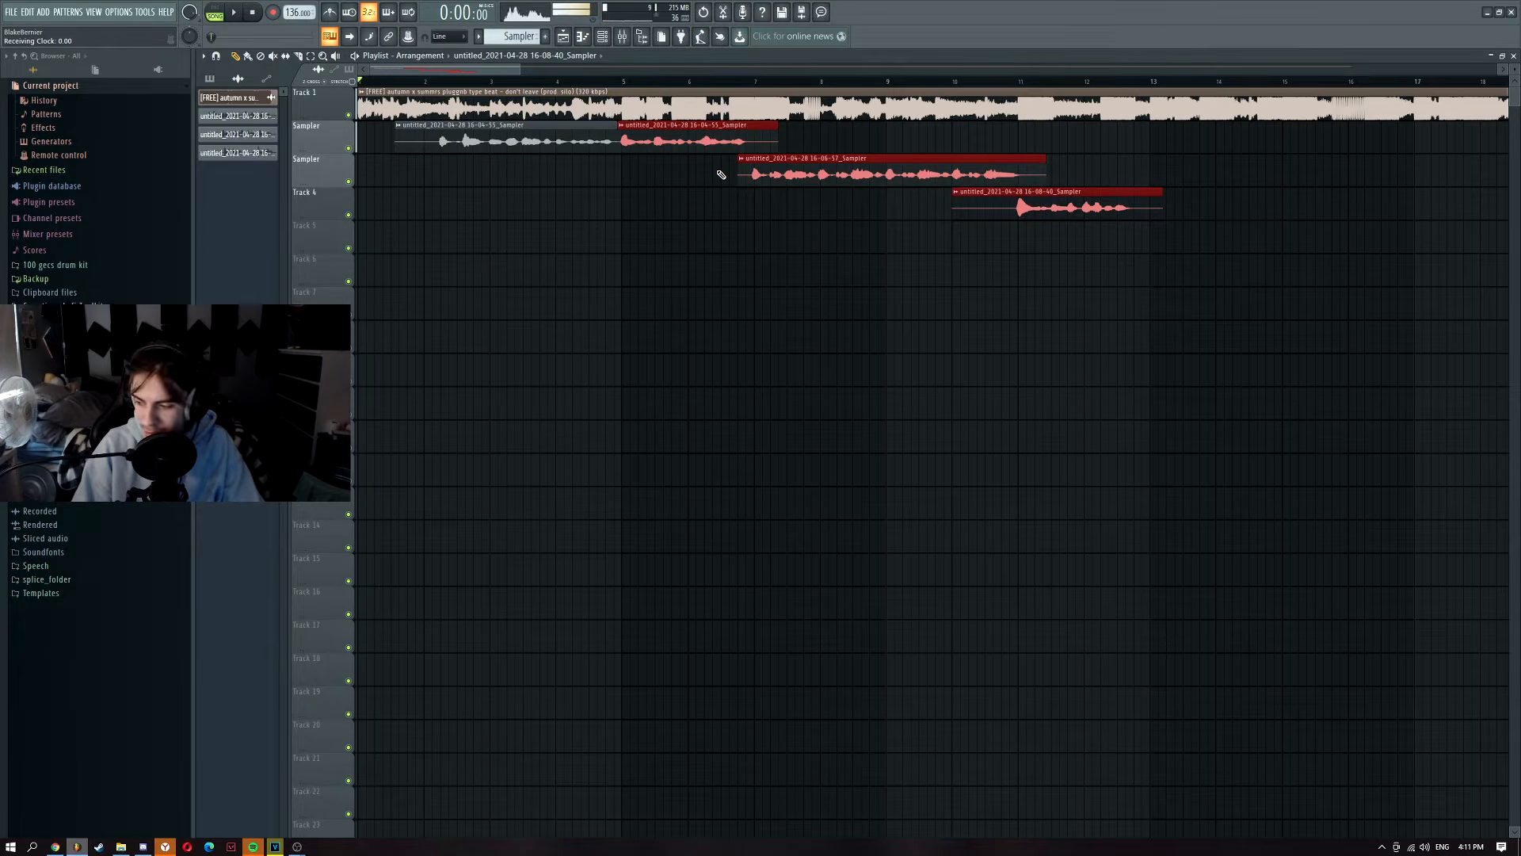
key("ctrl+b")
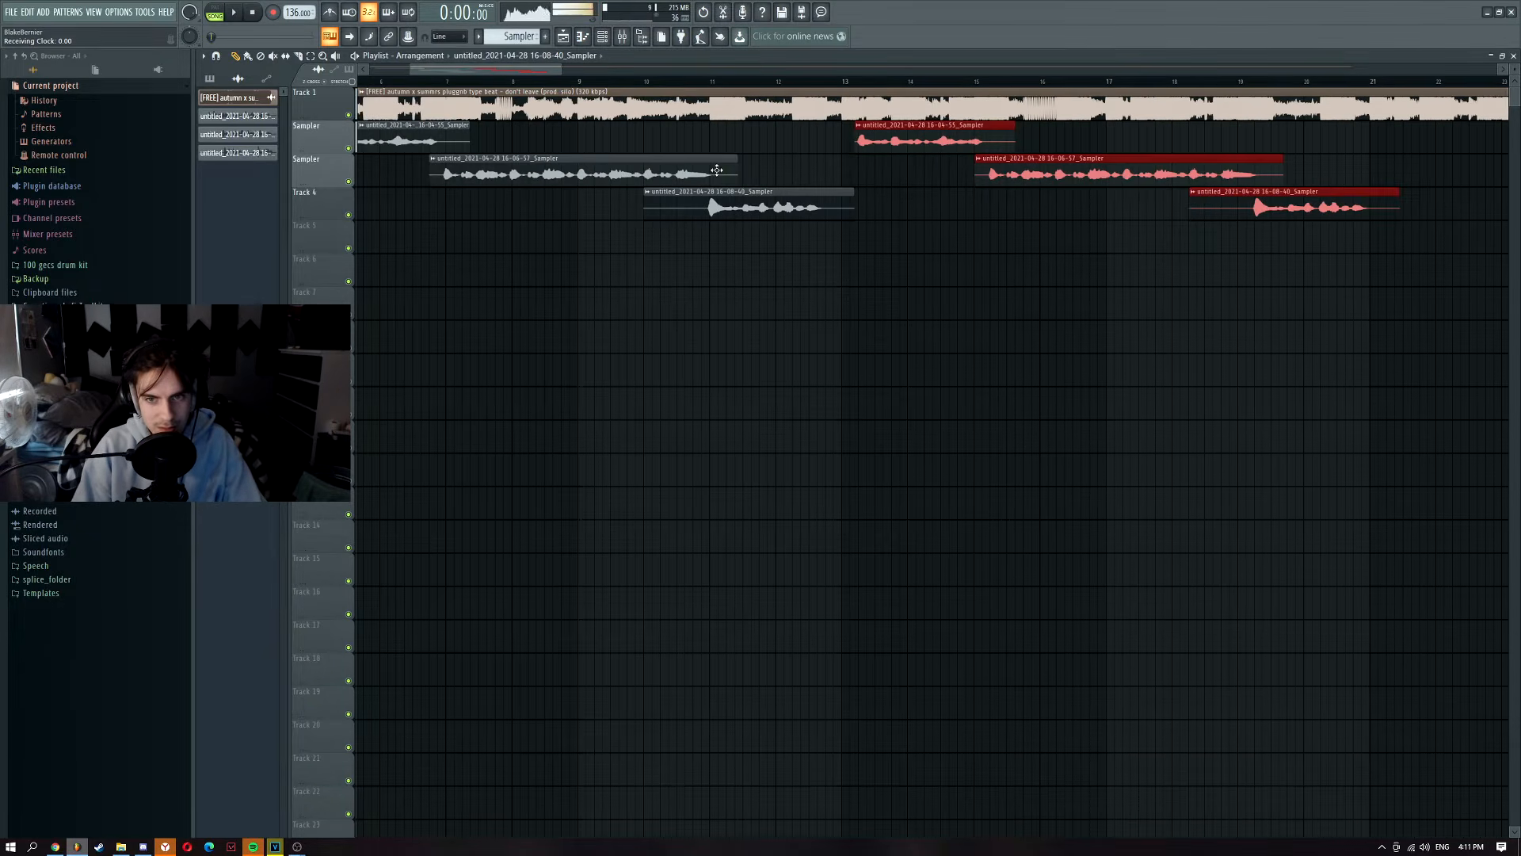
Step: Play the arrangement from around bar 4 to hear the repeated vocals
scroll(860, 151, "up", 5)
scroll(925, 139, "down", 5)
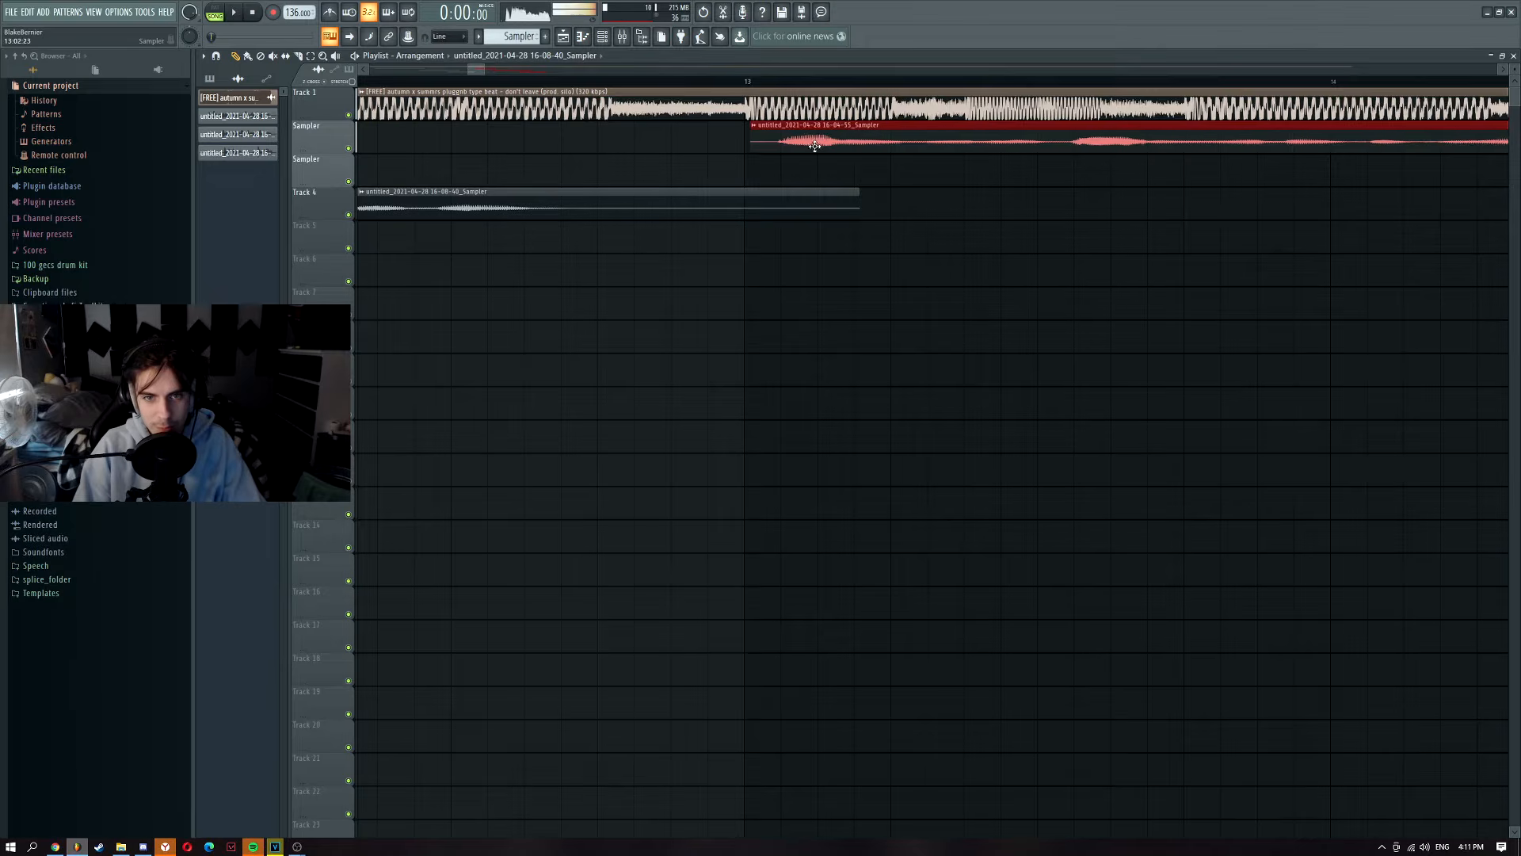
scroll(731, 142, "down", 3)
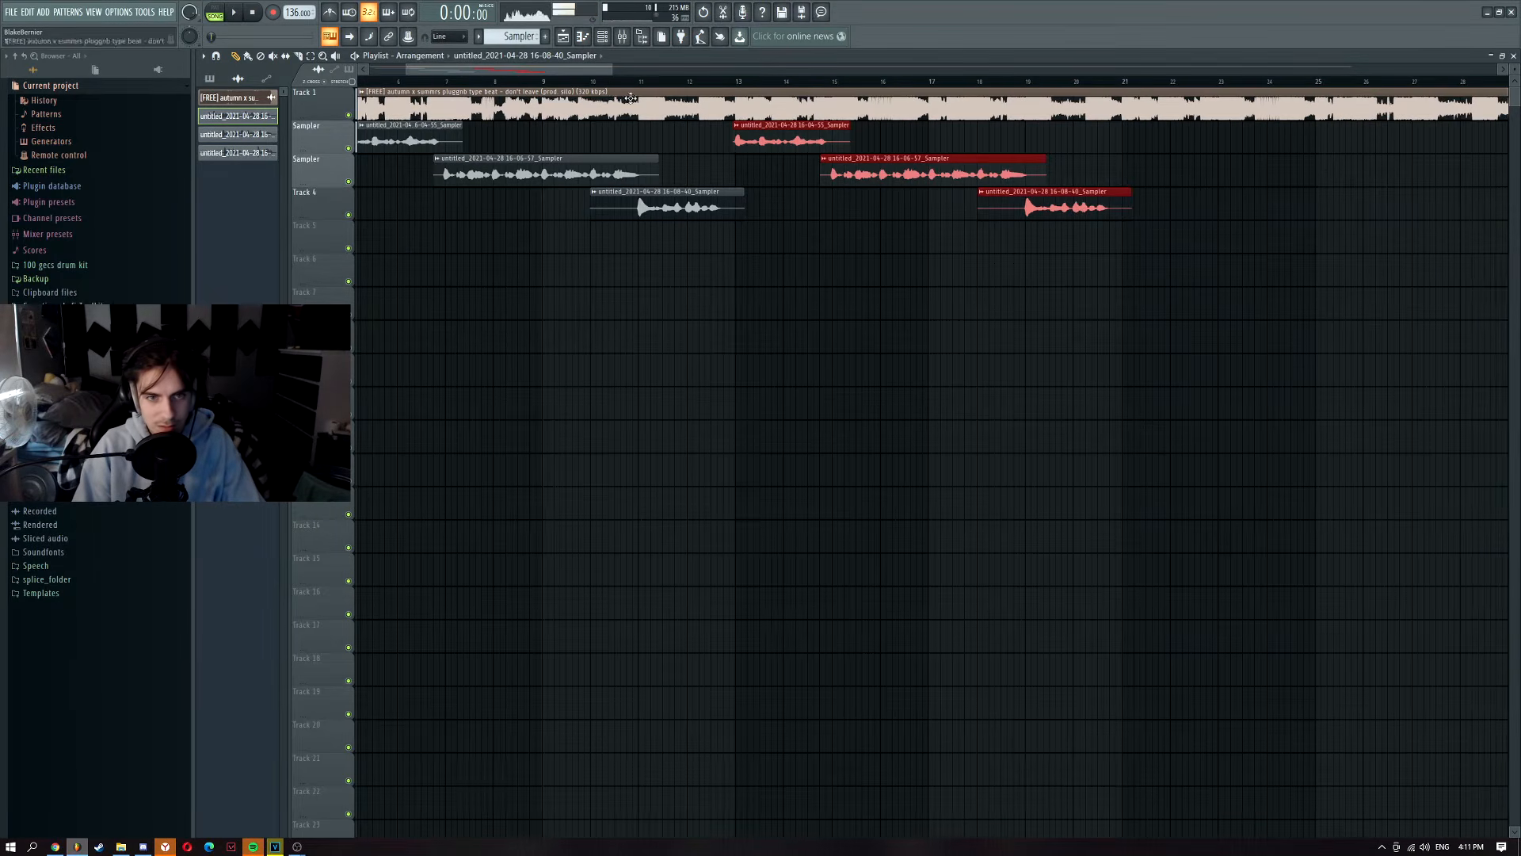
scroll(557, 138, "down", 3)
left_click(449, 82)
key("space")
Step: Deselect the vocal clips, then stop playback after hearing the repeats through
left_click(533, 288, "ctrl")
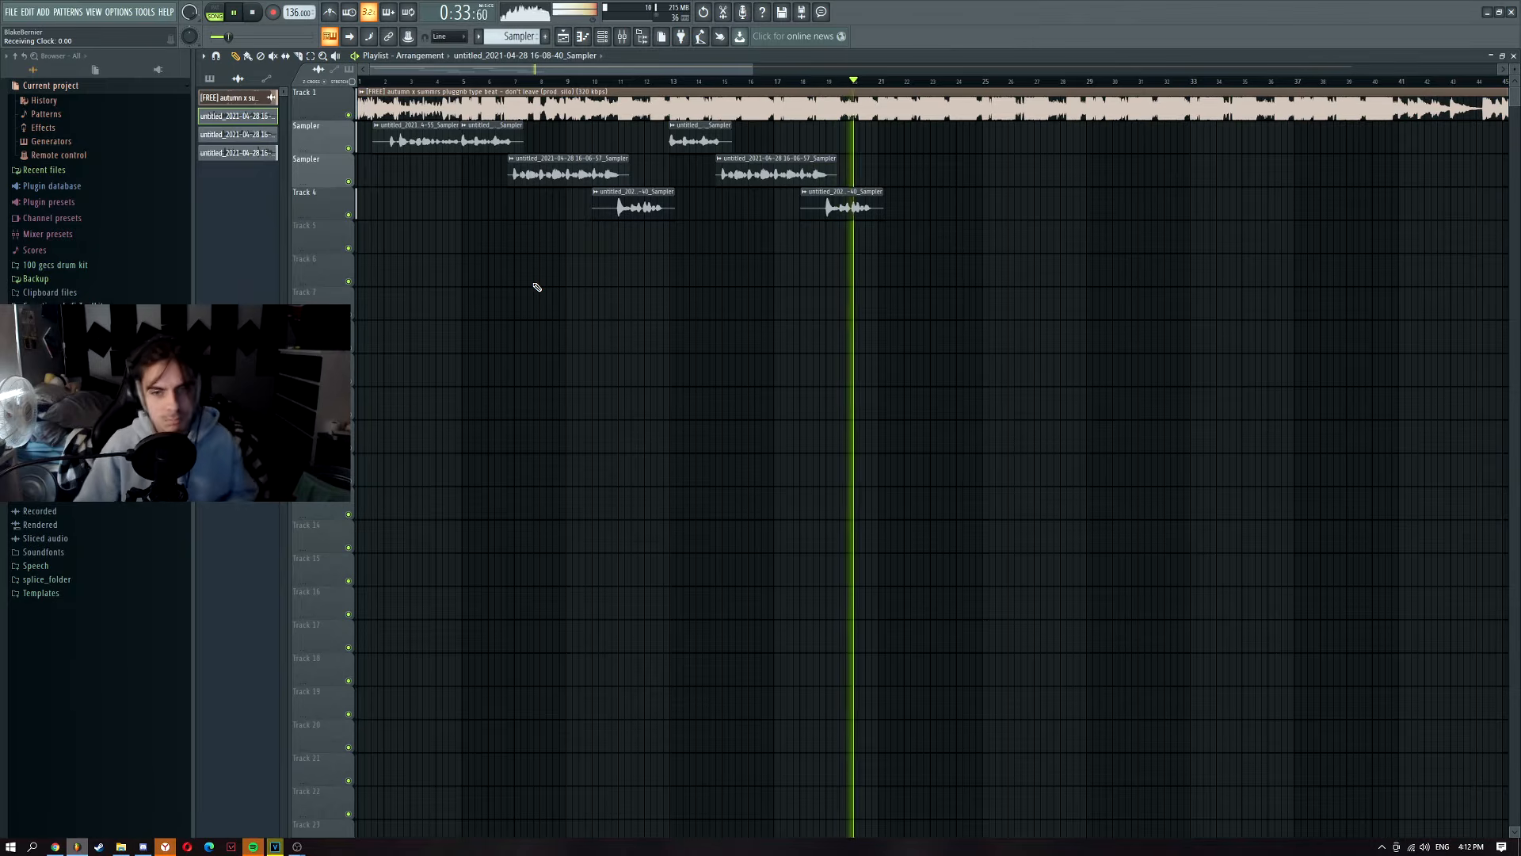
key("space")
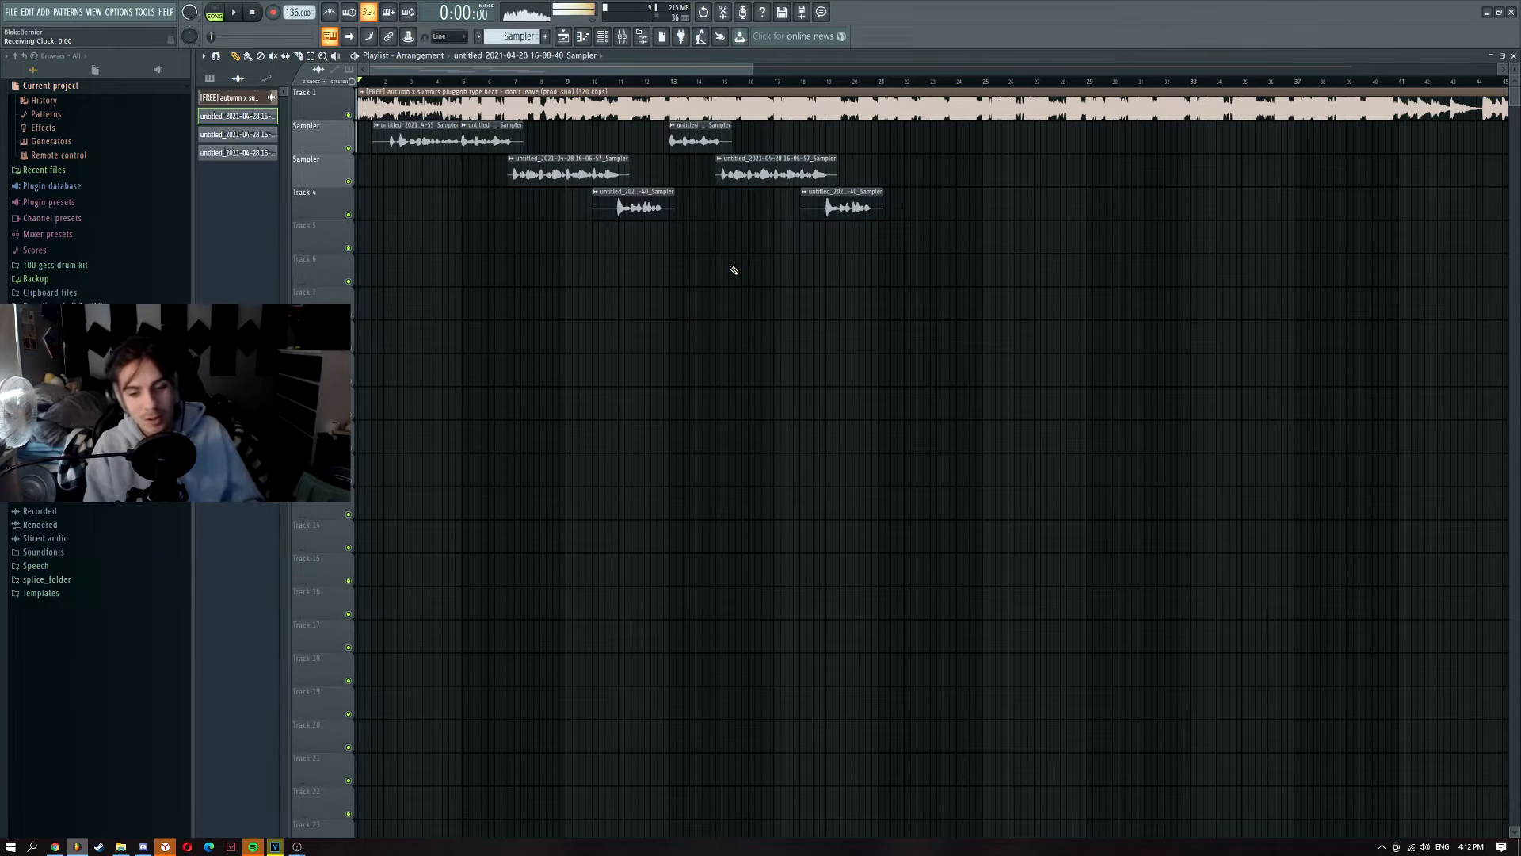
Step: Set Insert 3's input to (none) and load the DOUBLES PRESET track state onto Insert 4
left_click(626, 46)
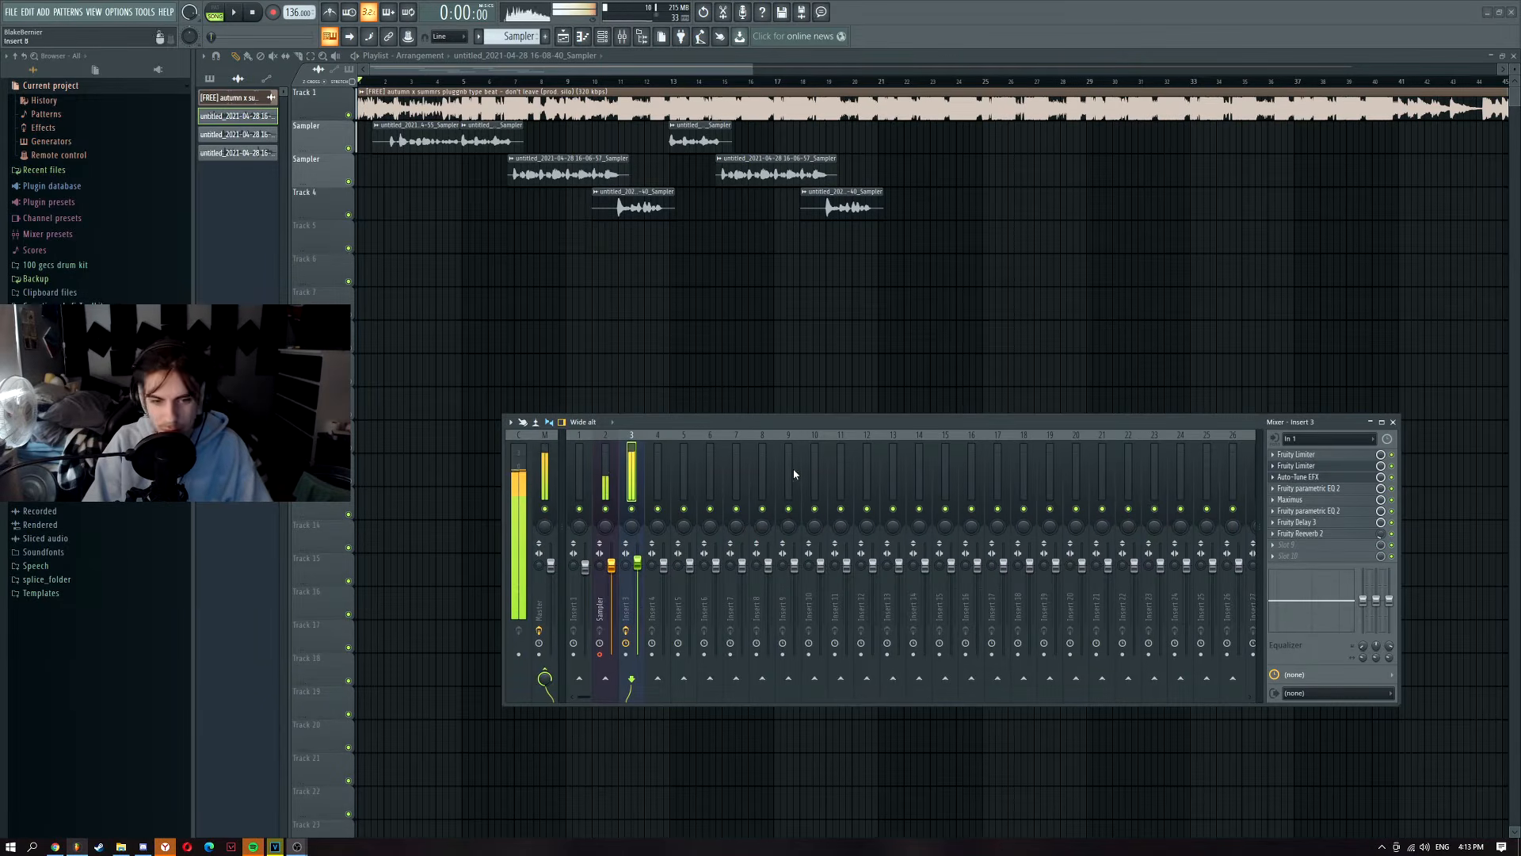
left_click(1318, 440)
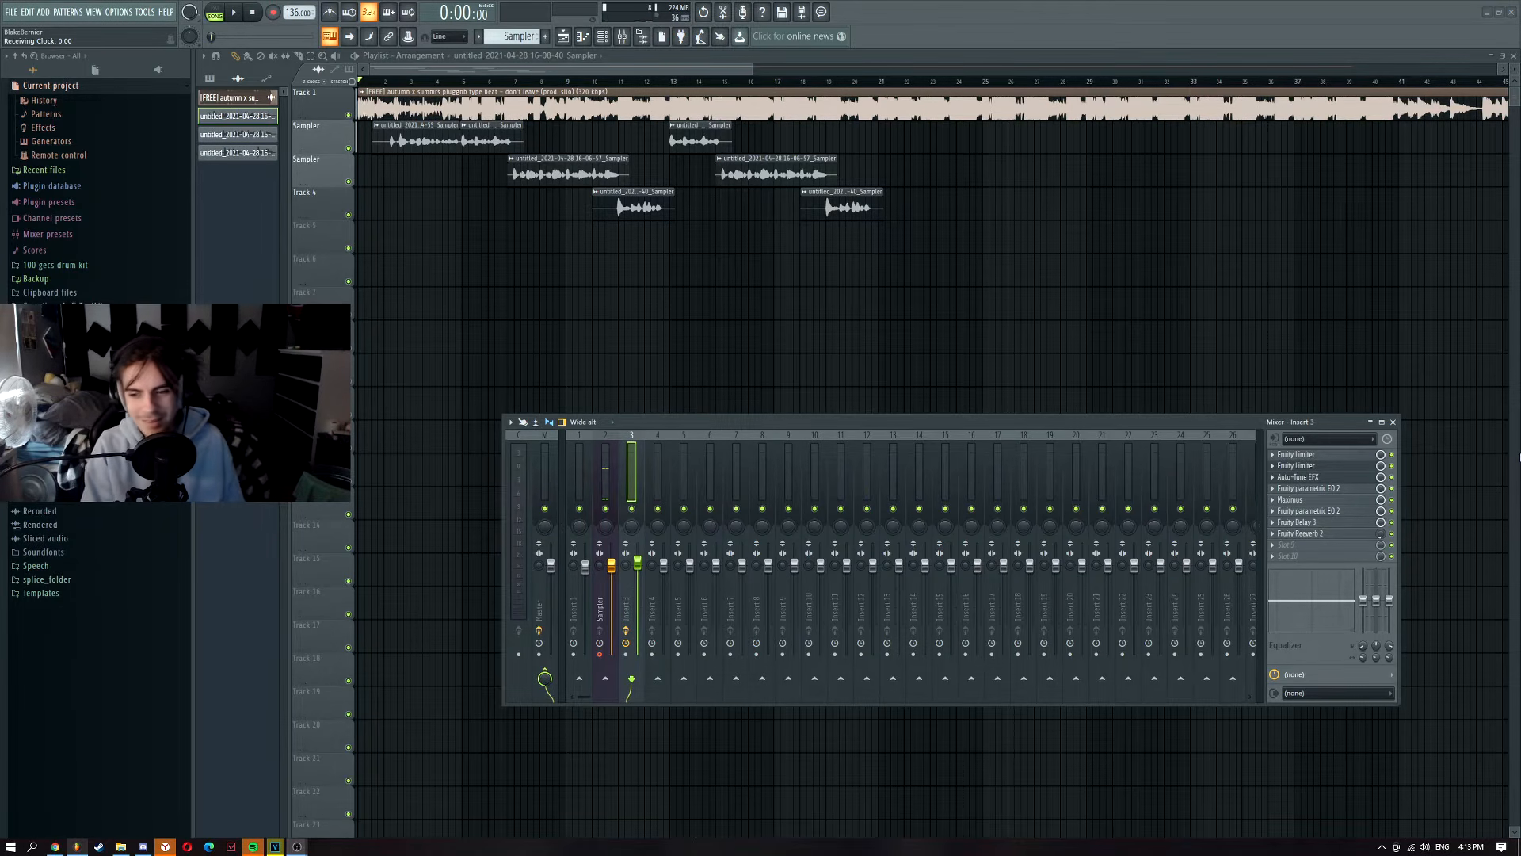
left_click(657, 482)
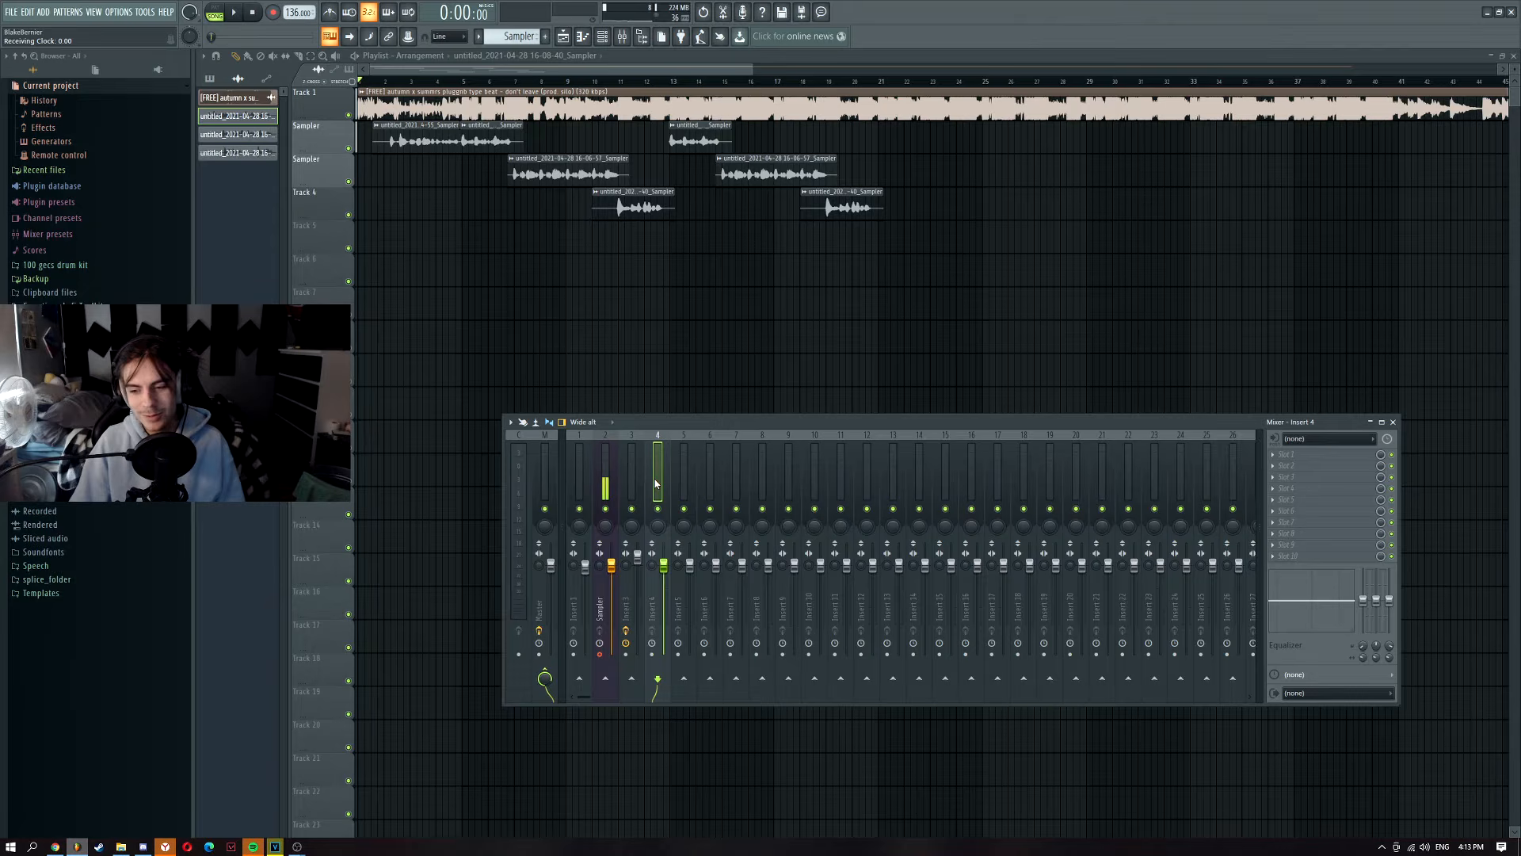
right_click(655, 482)
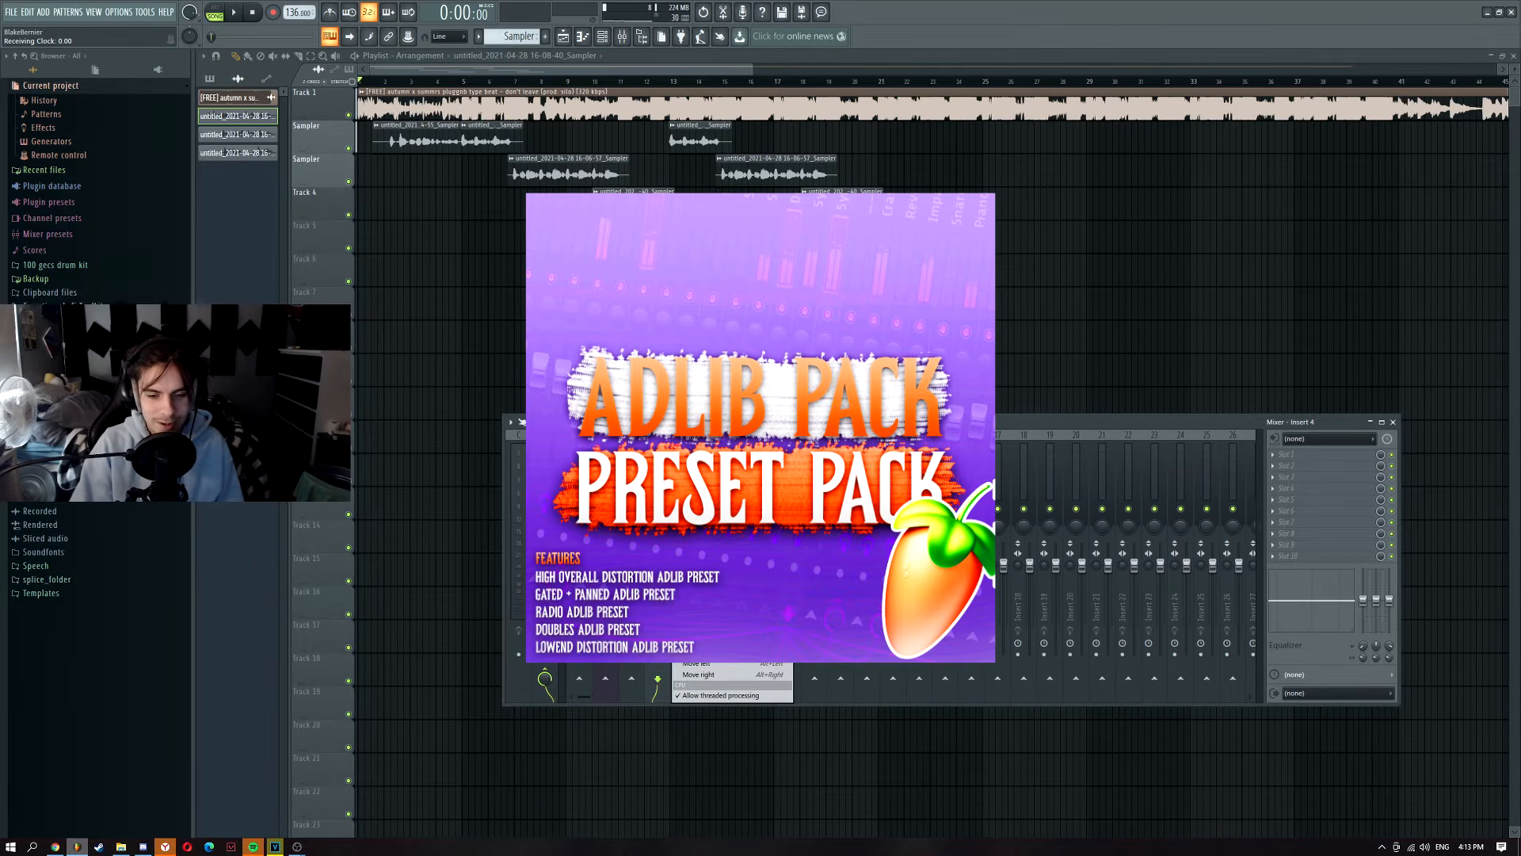
mouse_move(774, 485)
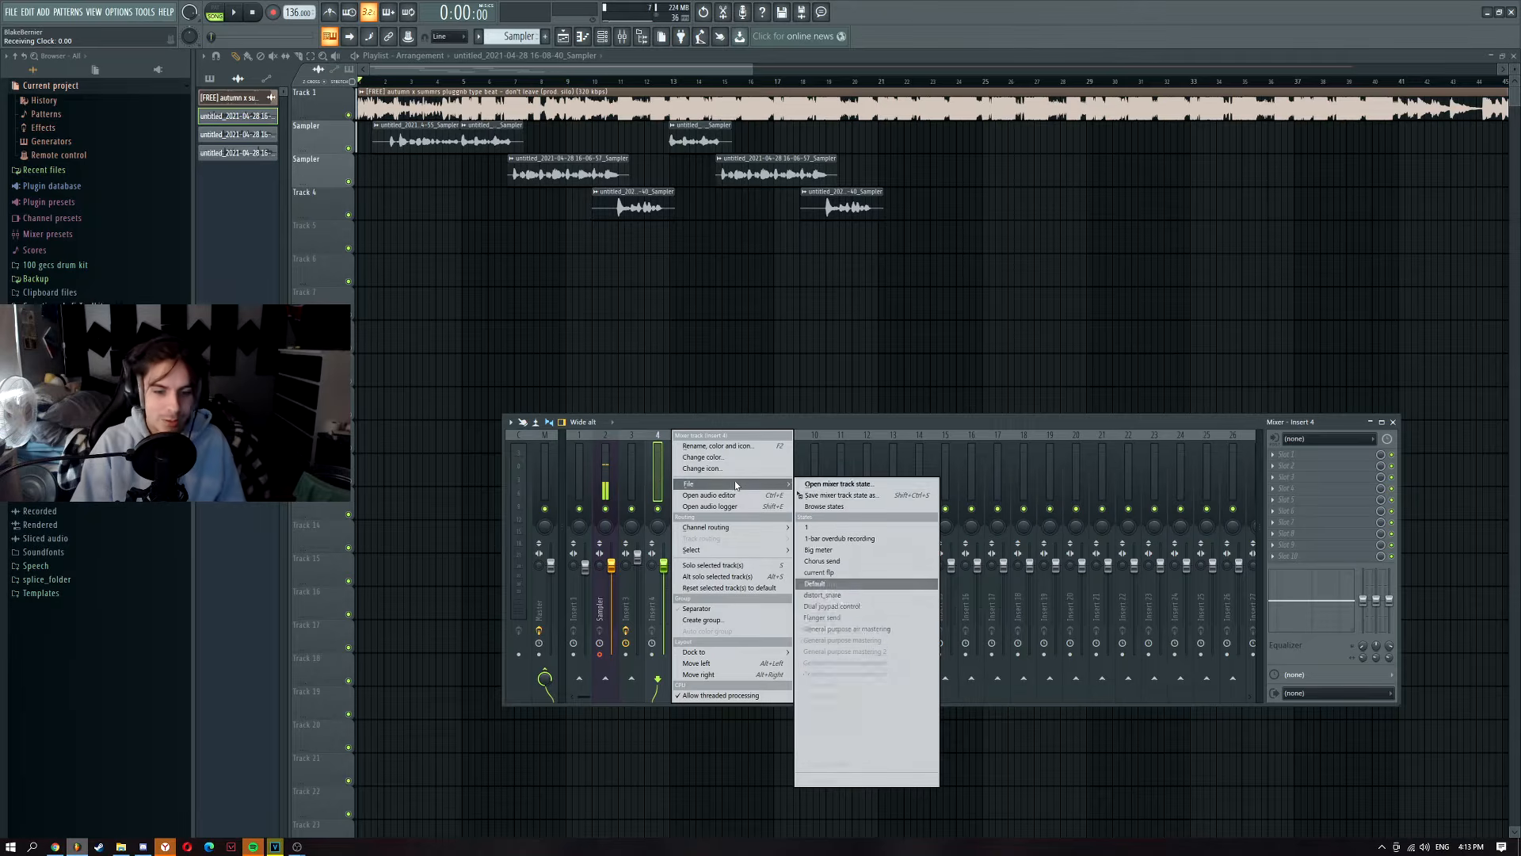
left_click(841, 487)
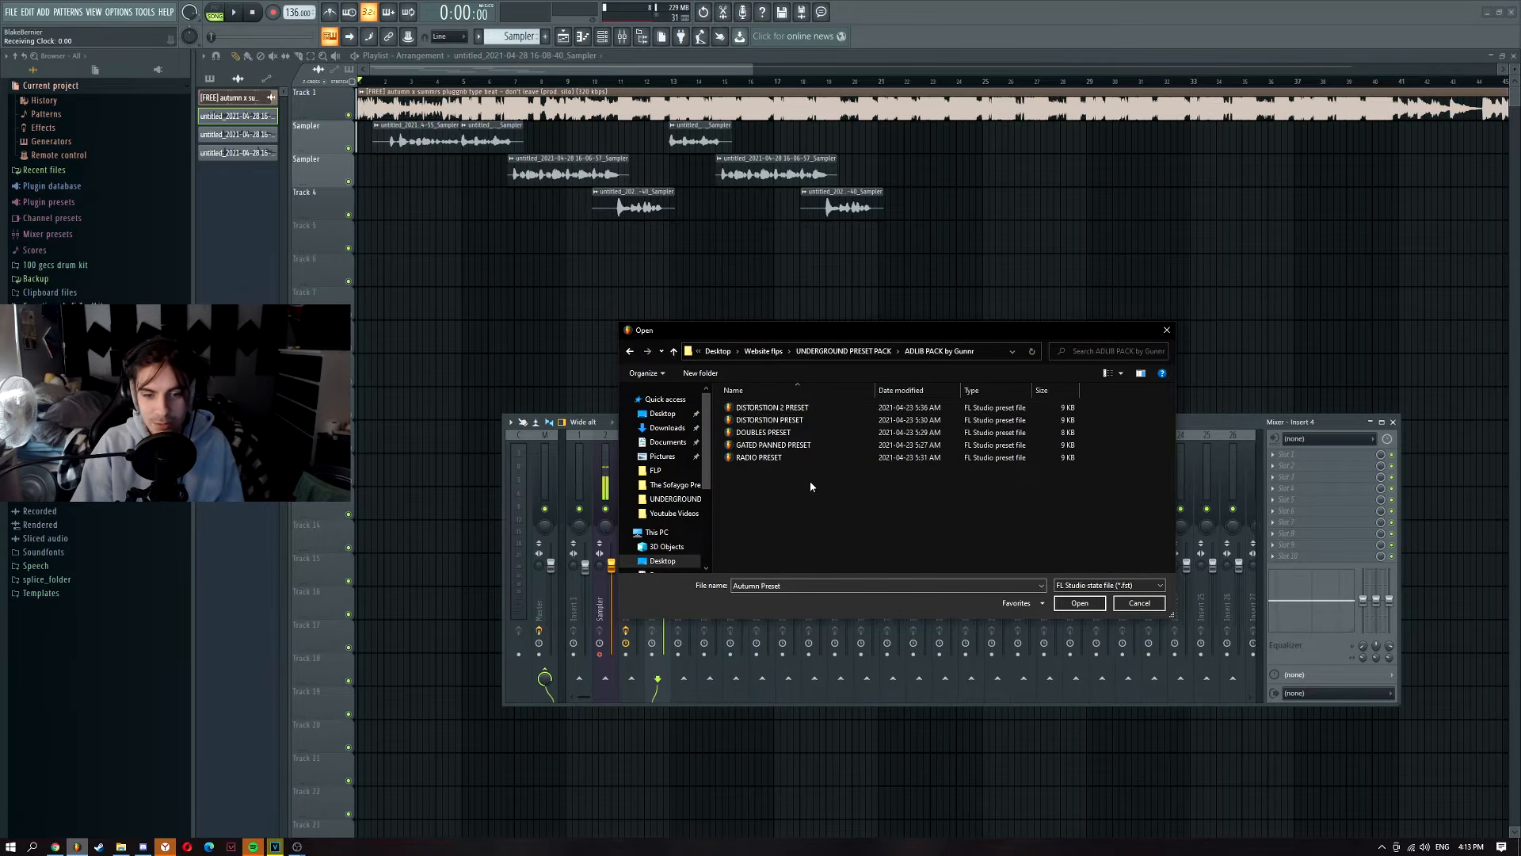
double_click(813, 436)
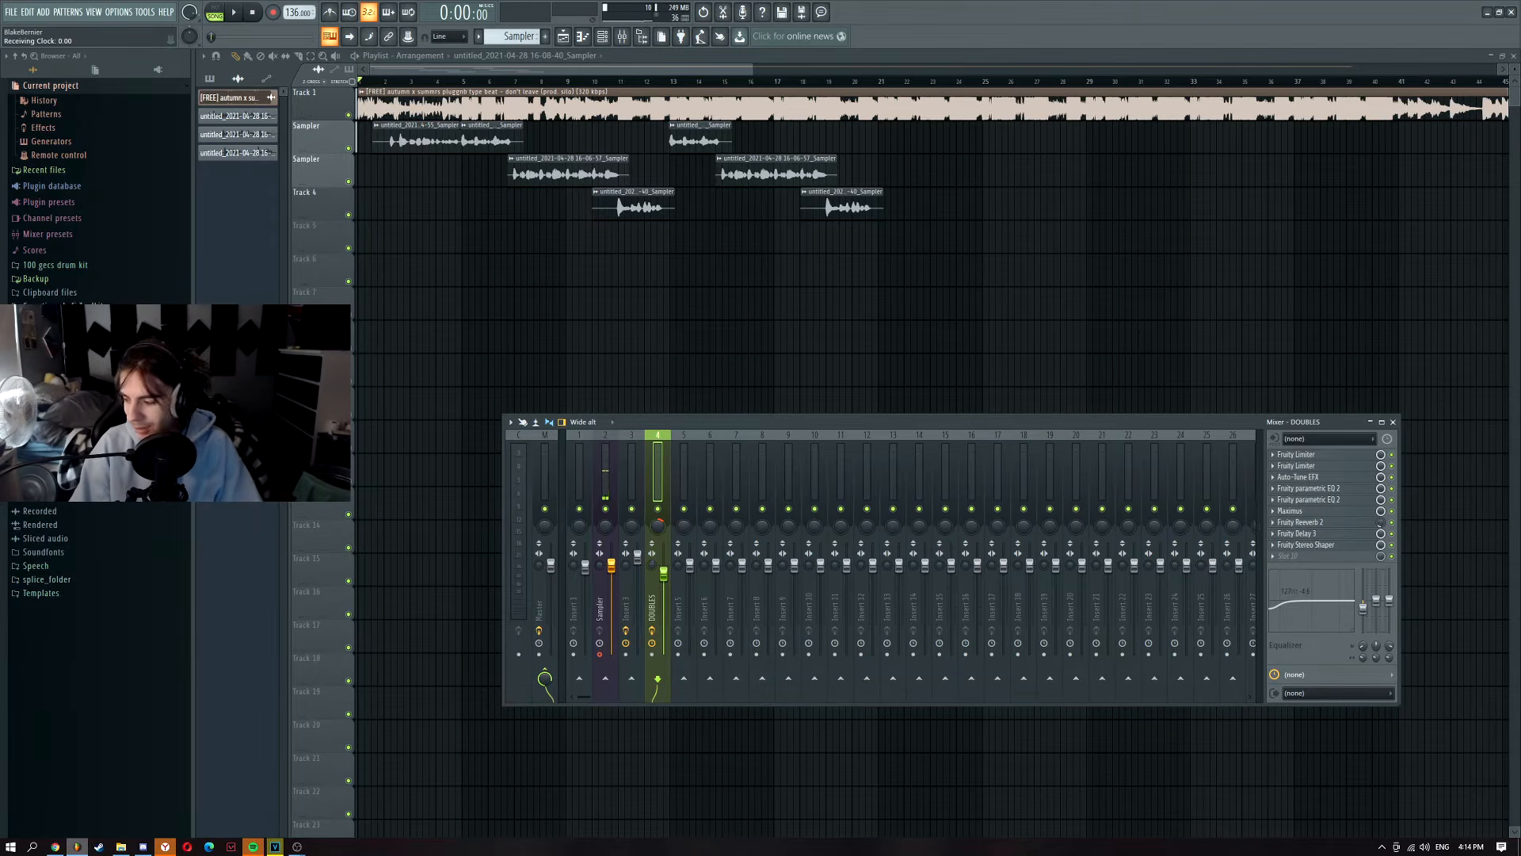
Step: Set Auto-Tune EFX on the DOUBLES insert to KEY D and SCALE MAJOR
left_click(1315, 478)
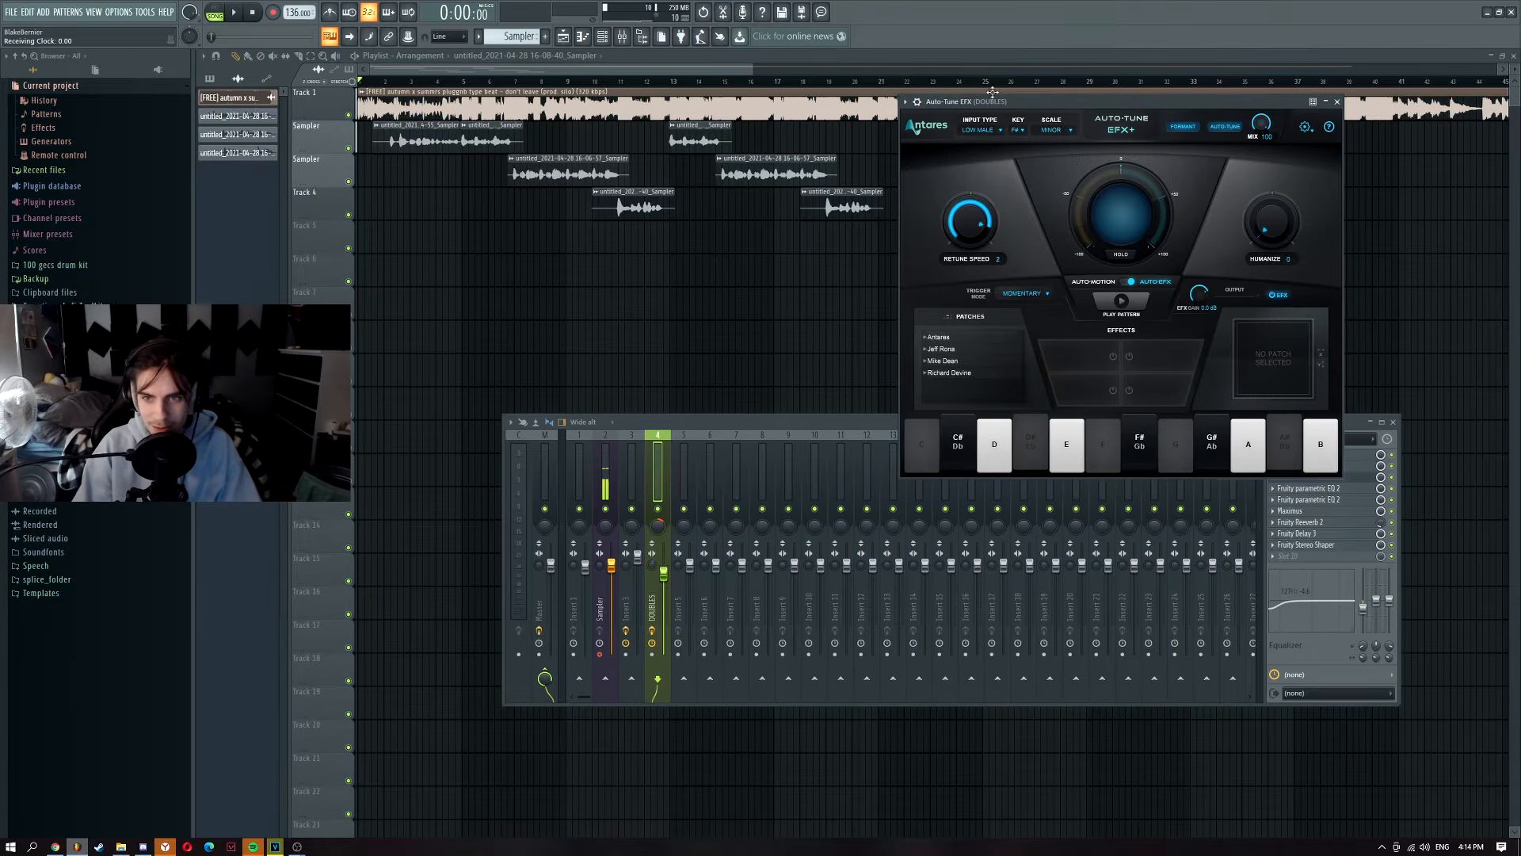
left_click(1016, 130)
left_click(1021, 167)
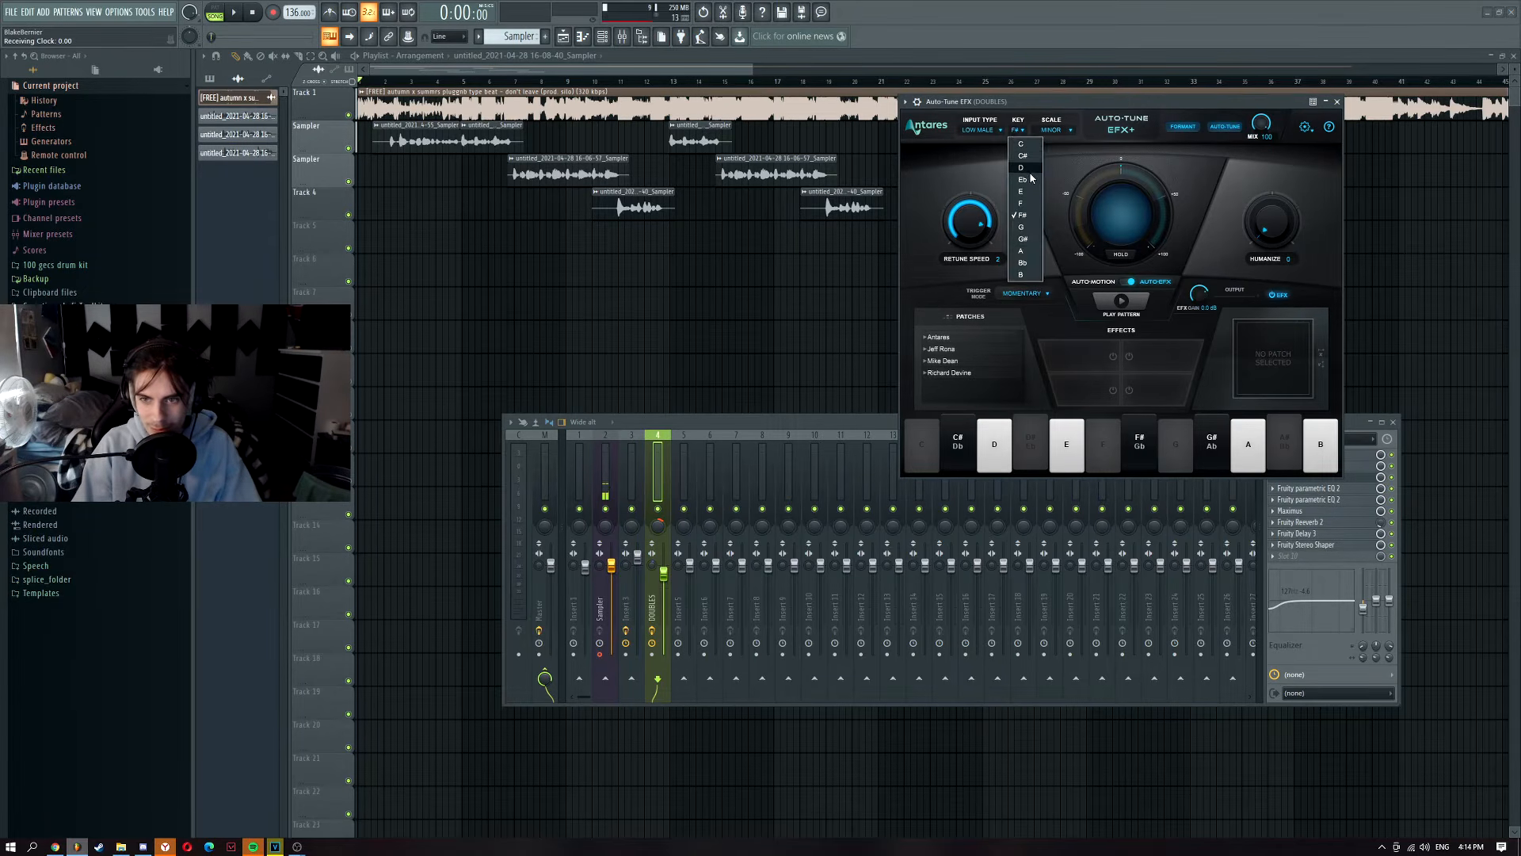
left_click(1057, 130)
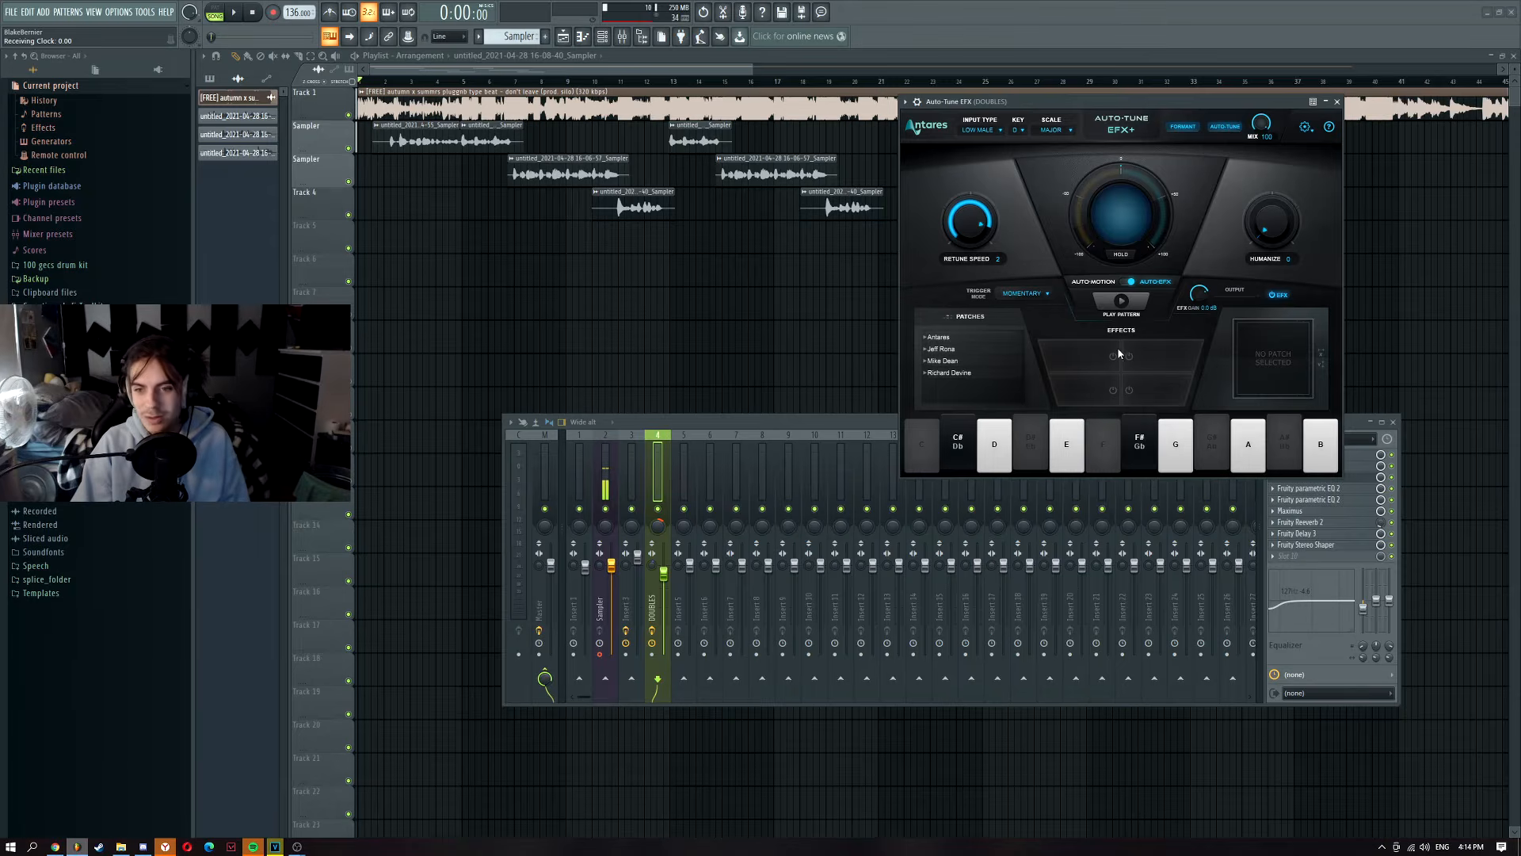
left_click(1355, 425)
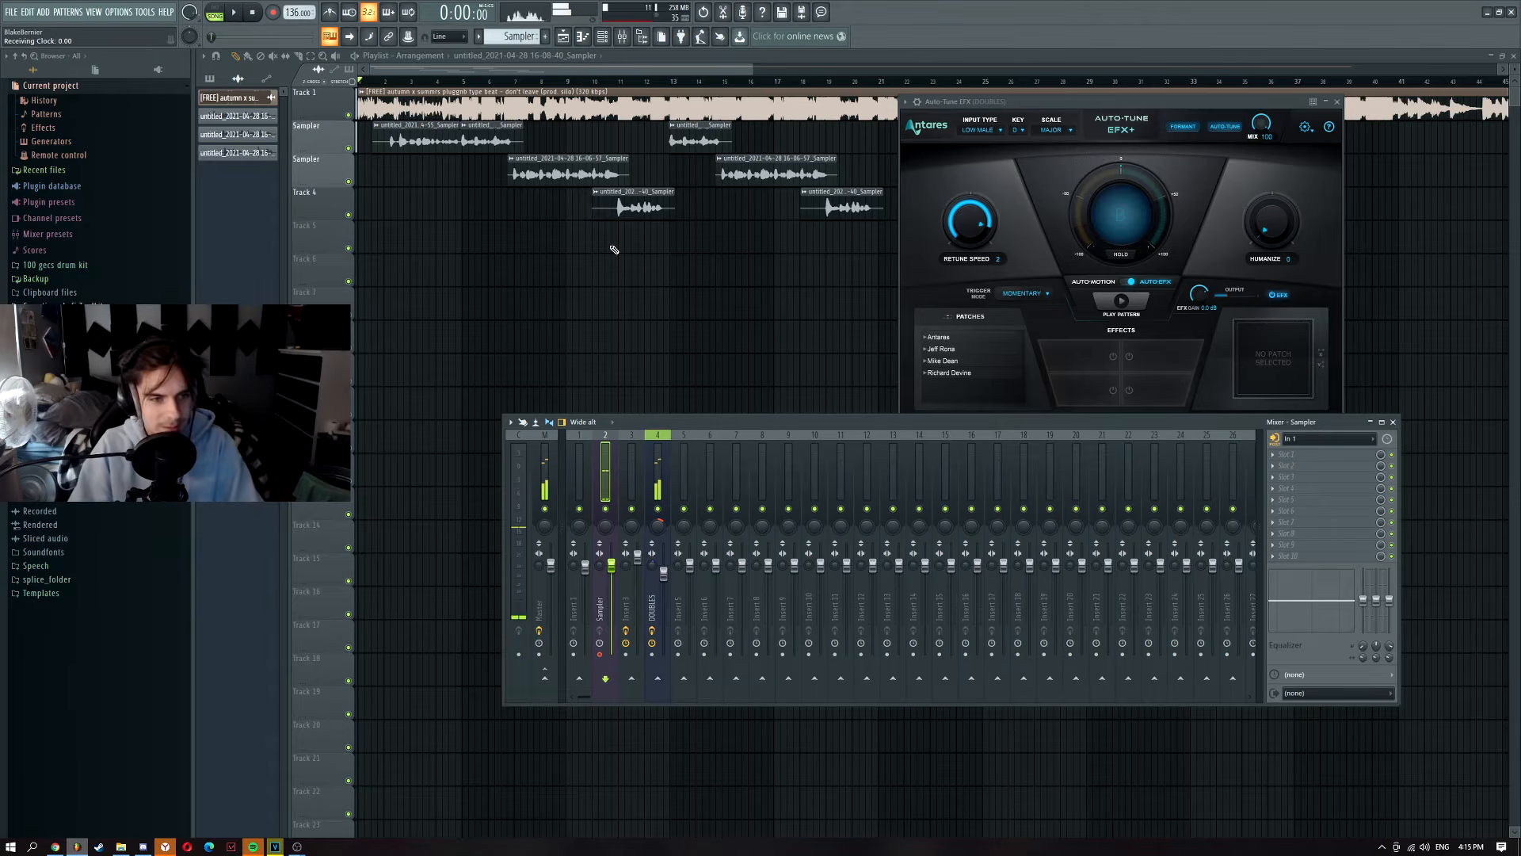
Step: Arm recording, choose 'Audio, into the playlist as an audio clip', and start recording the doubles take
scroll(506, 203, "up", 2)
left_click_drag(436, 70, 408, 70)
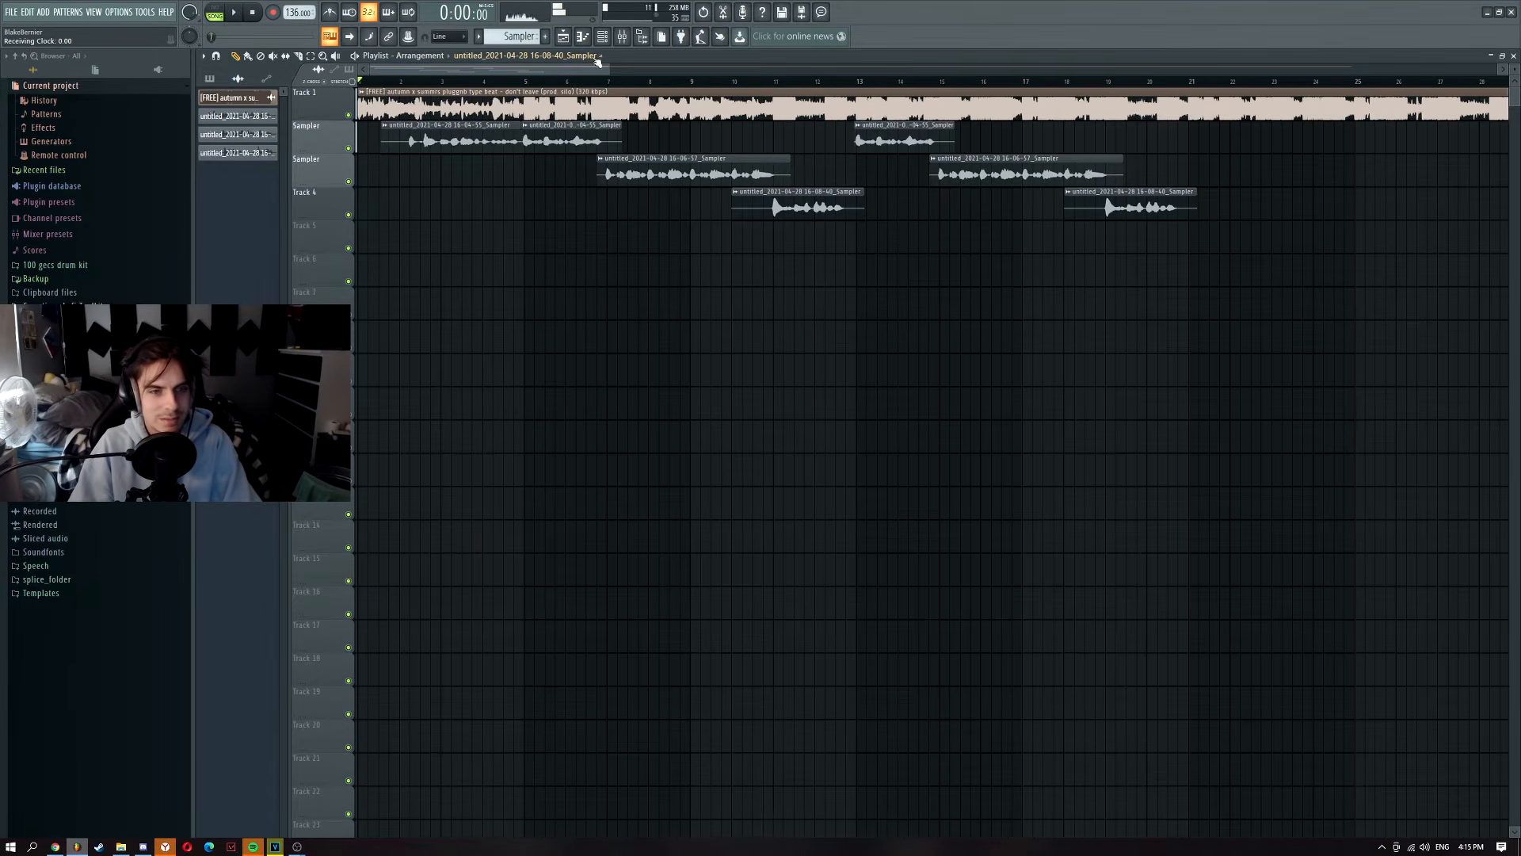
left_click(627, 38)
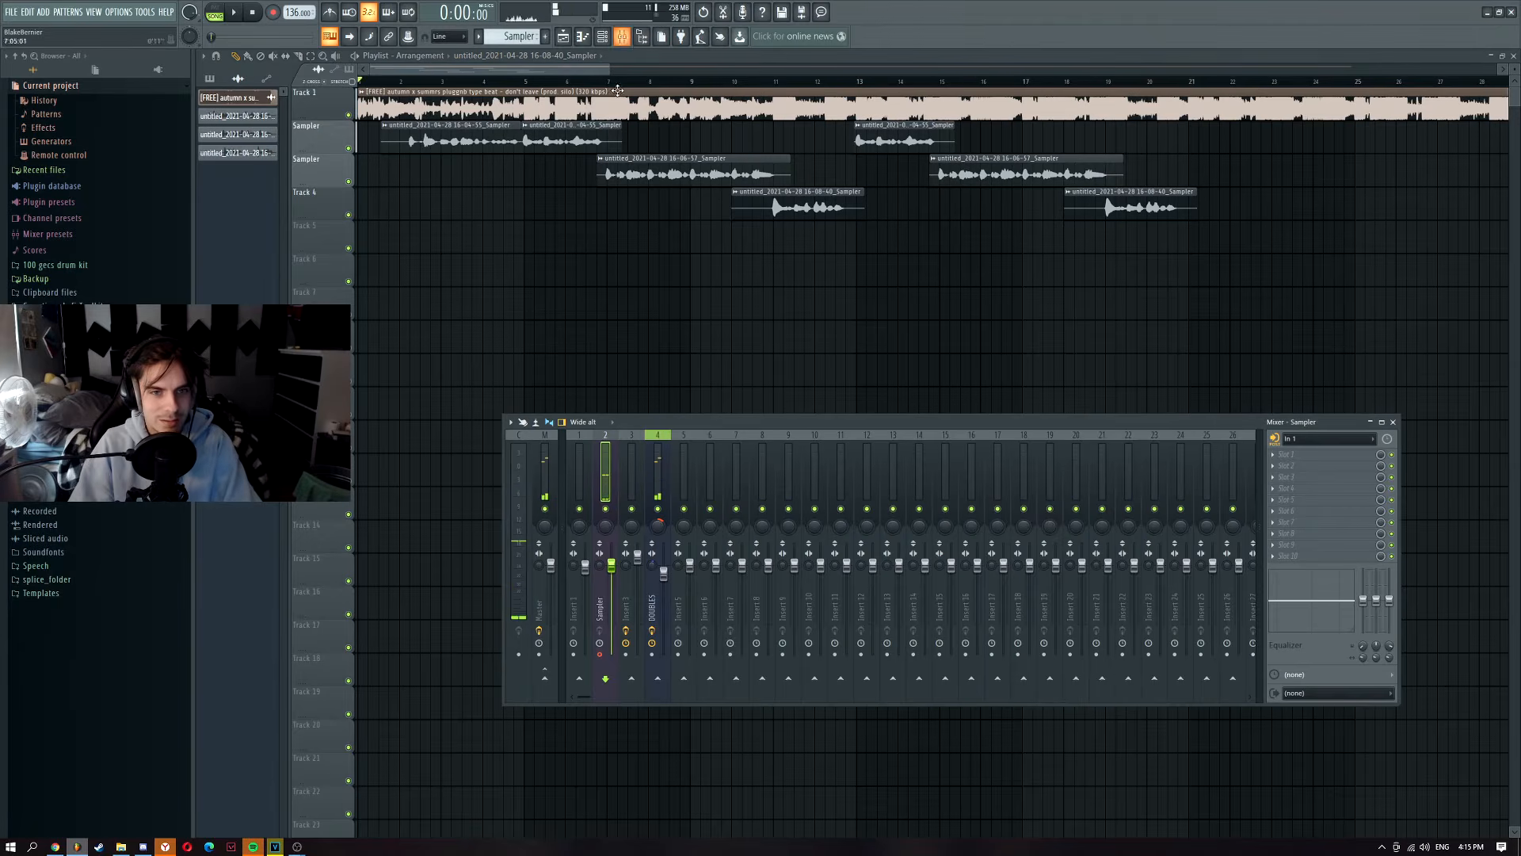
left_click(271, 13)
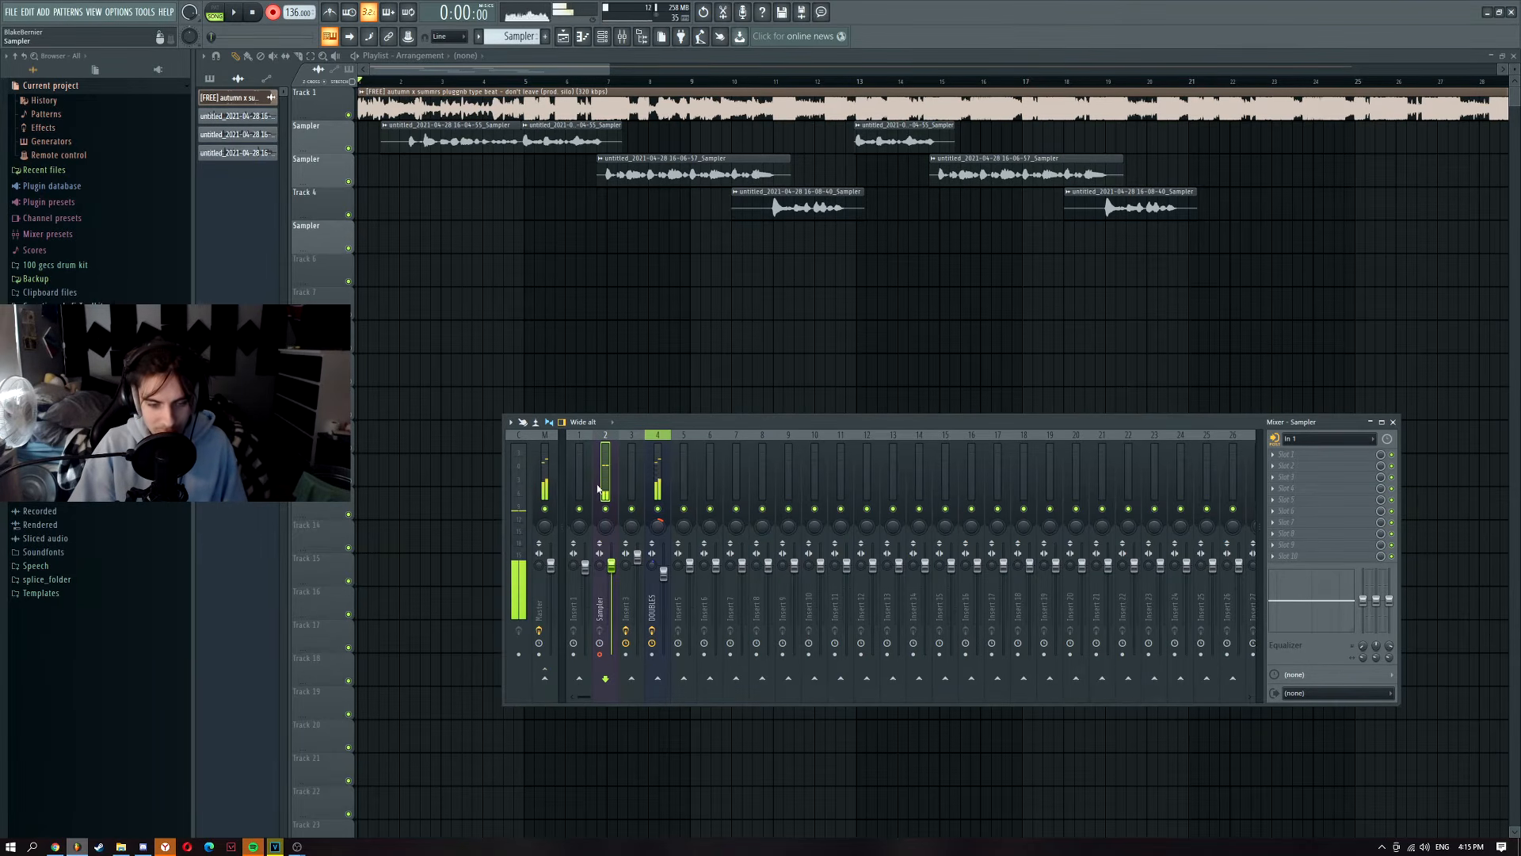
left_click(271, 14)
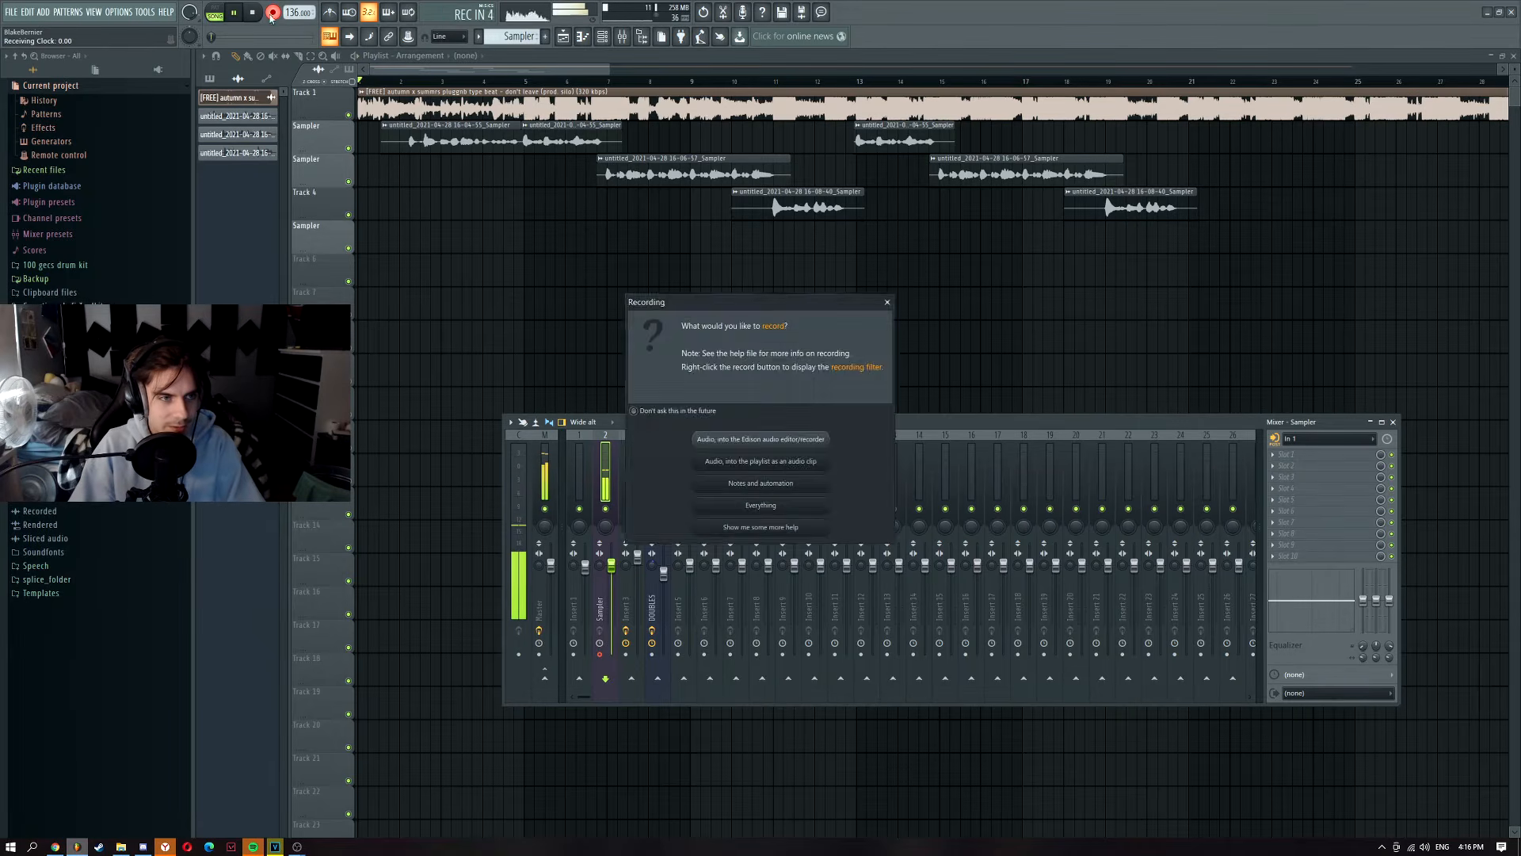
left_click(761, 461)
key("F9")
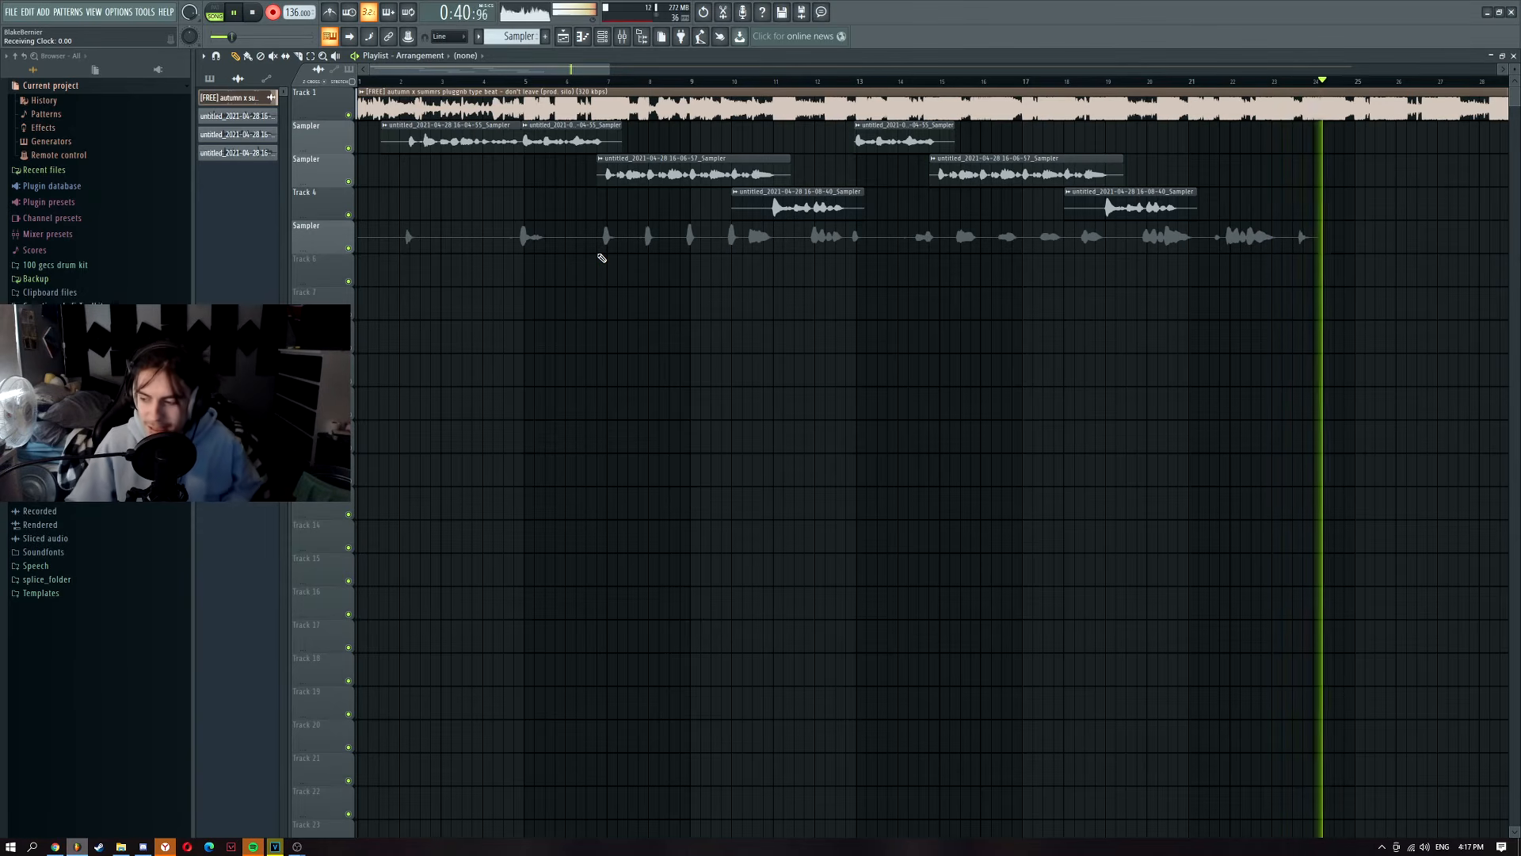
Step: Stop recording and check the new doubles clip's channel settings
key("space")
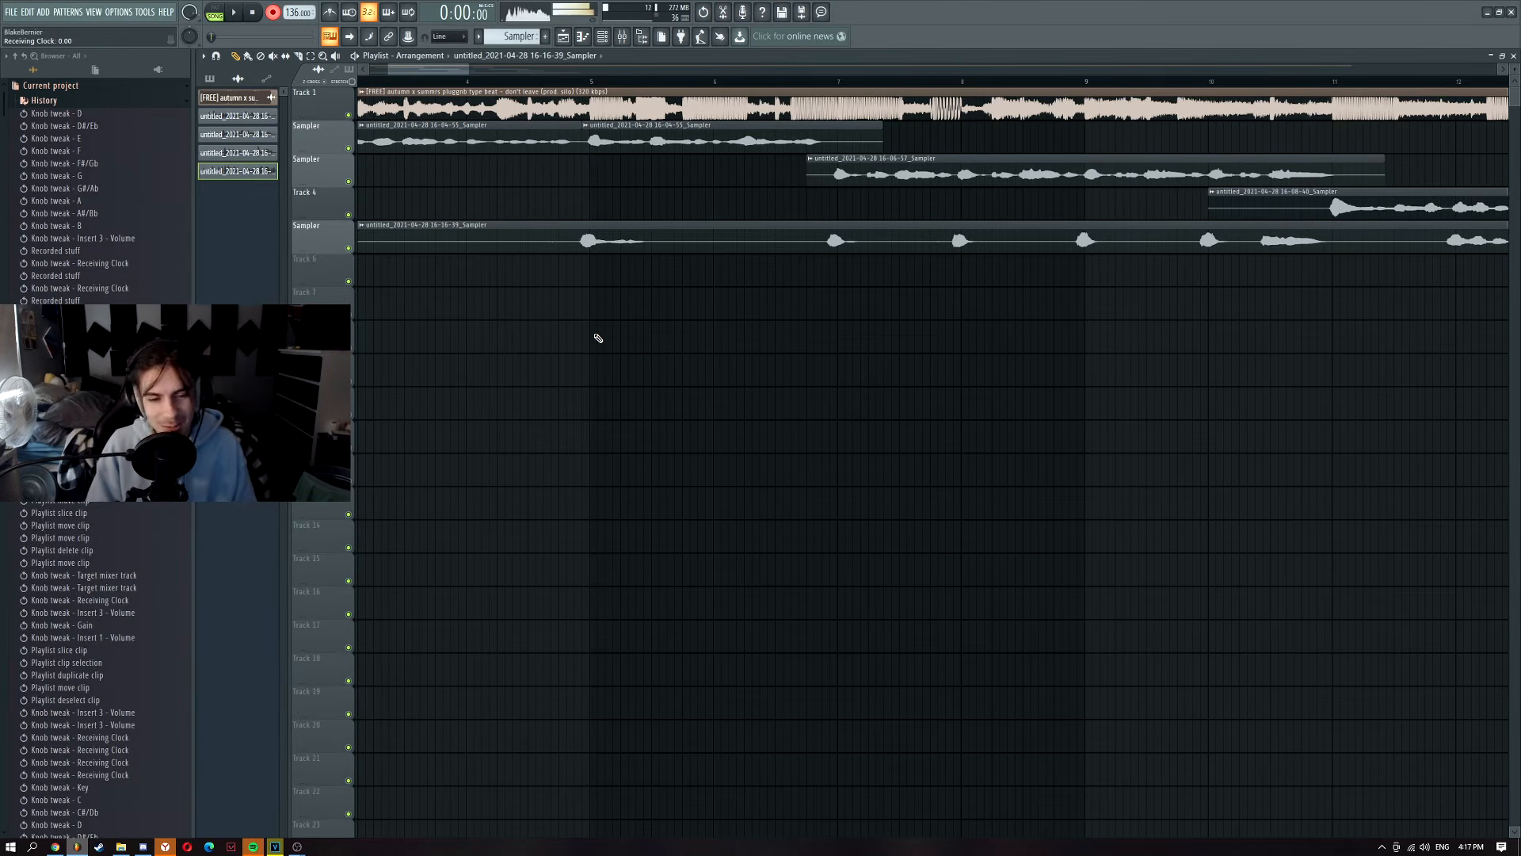
scroll(586, 247, "up", 5)
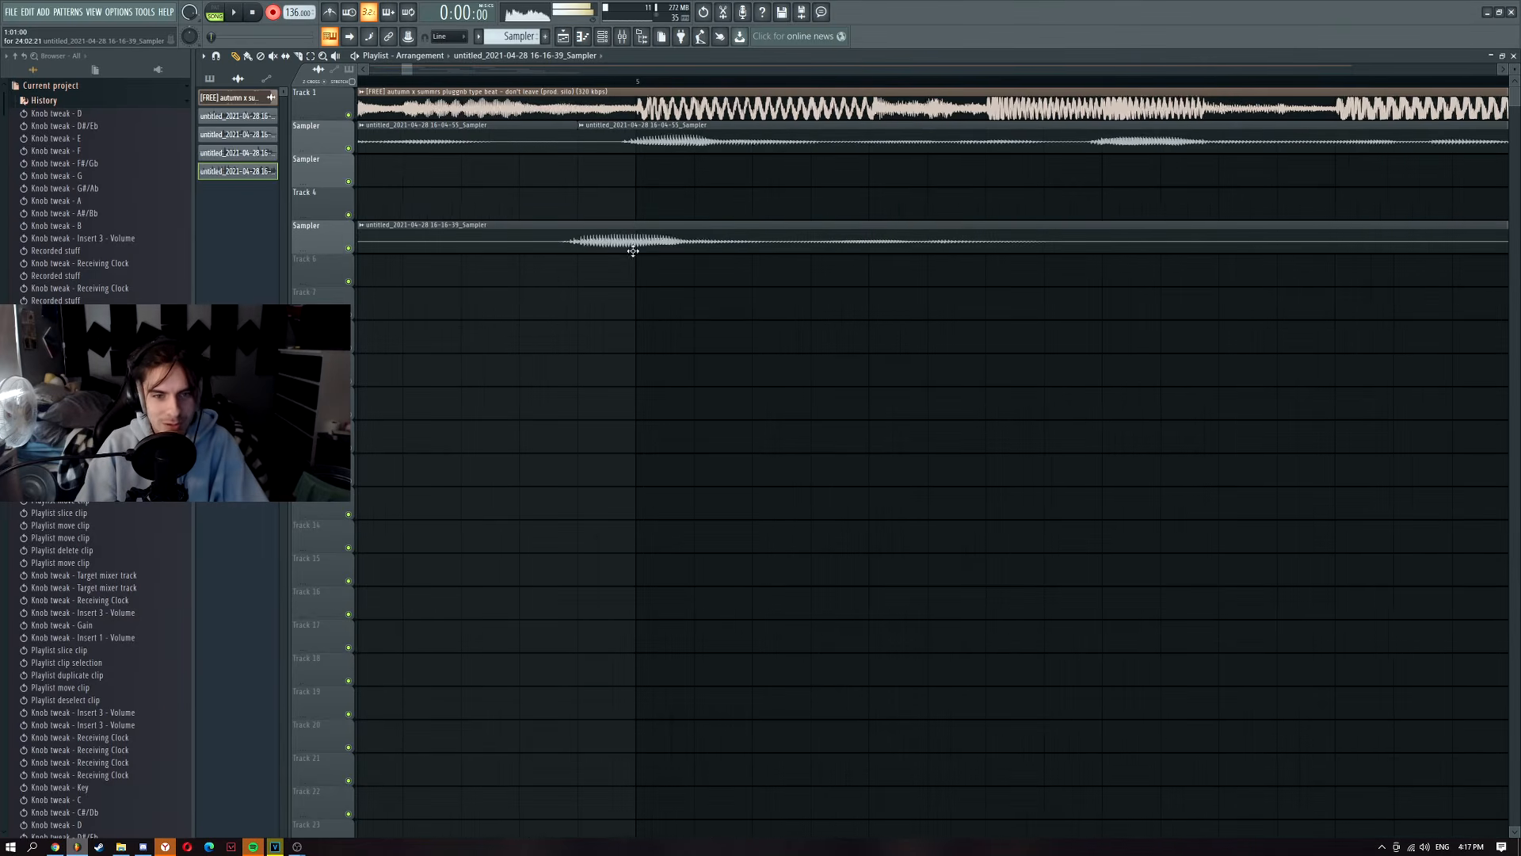
scroll(650, 253, "down", 4)
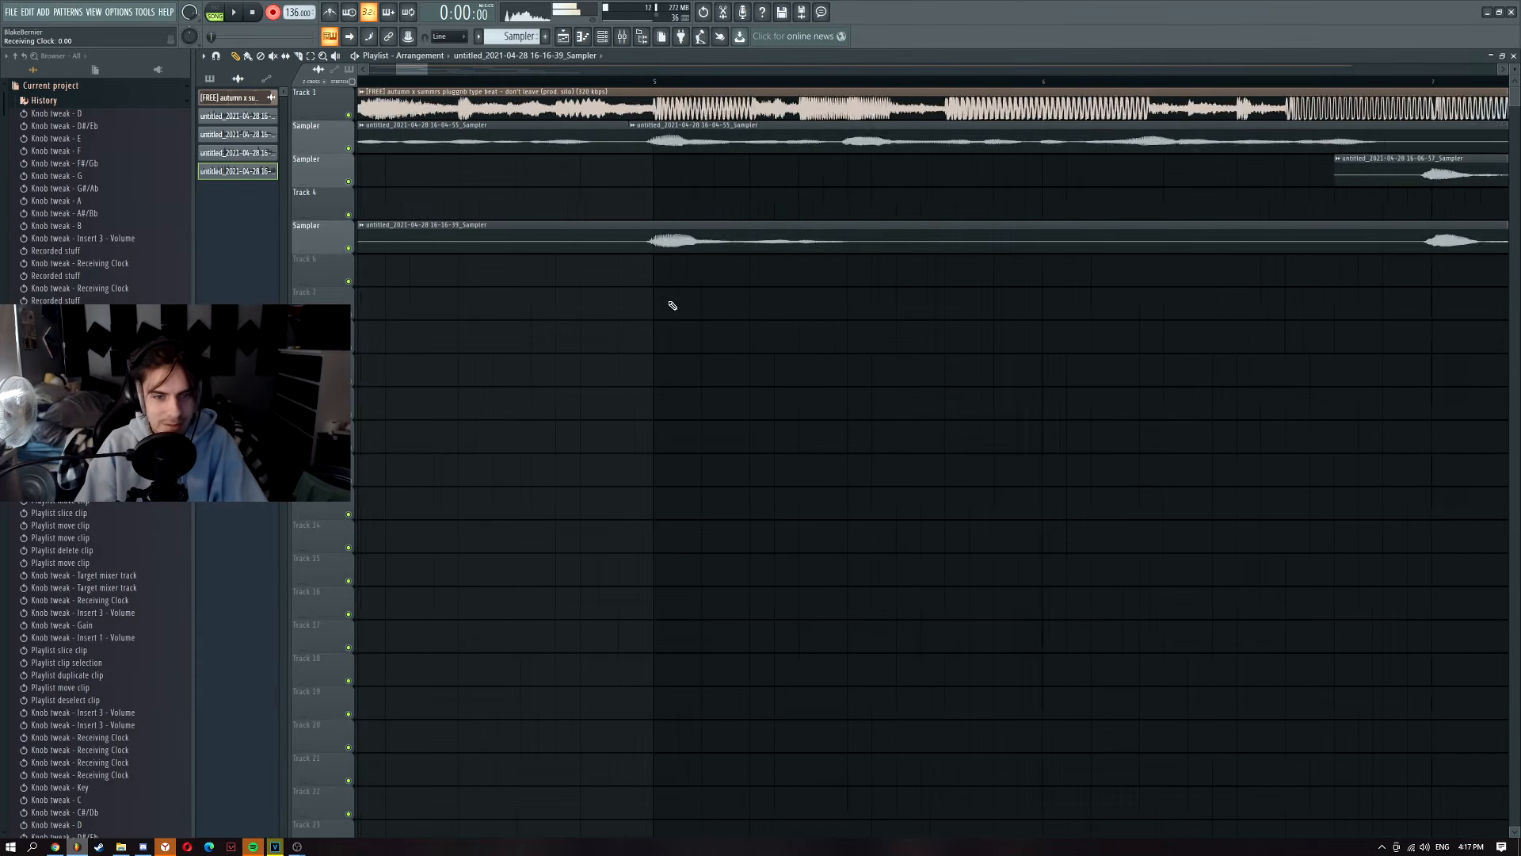
double_click(668, 249)
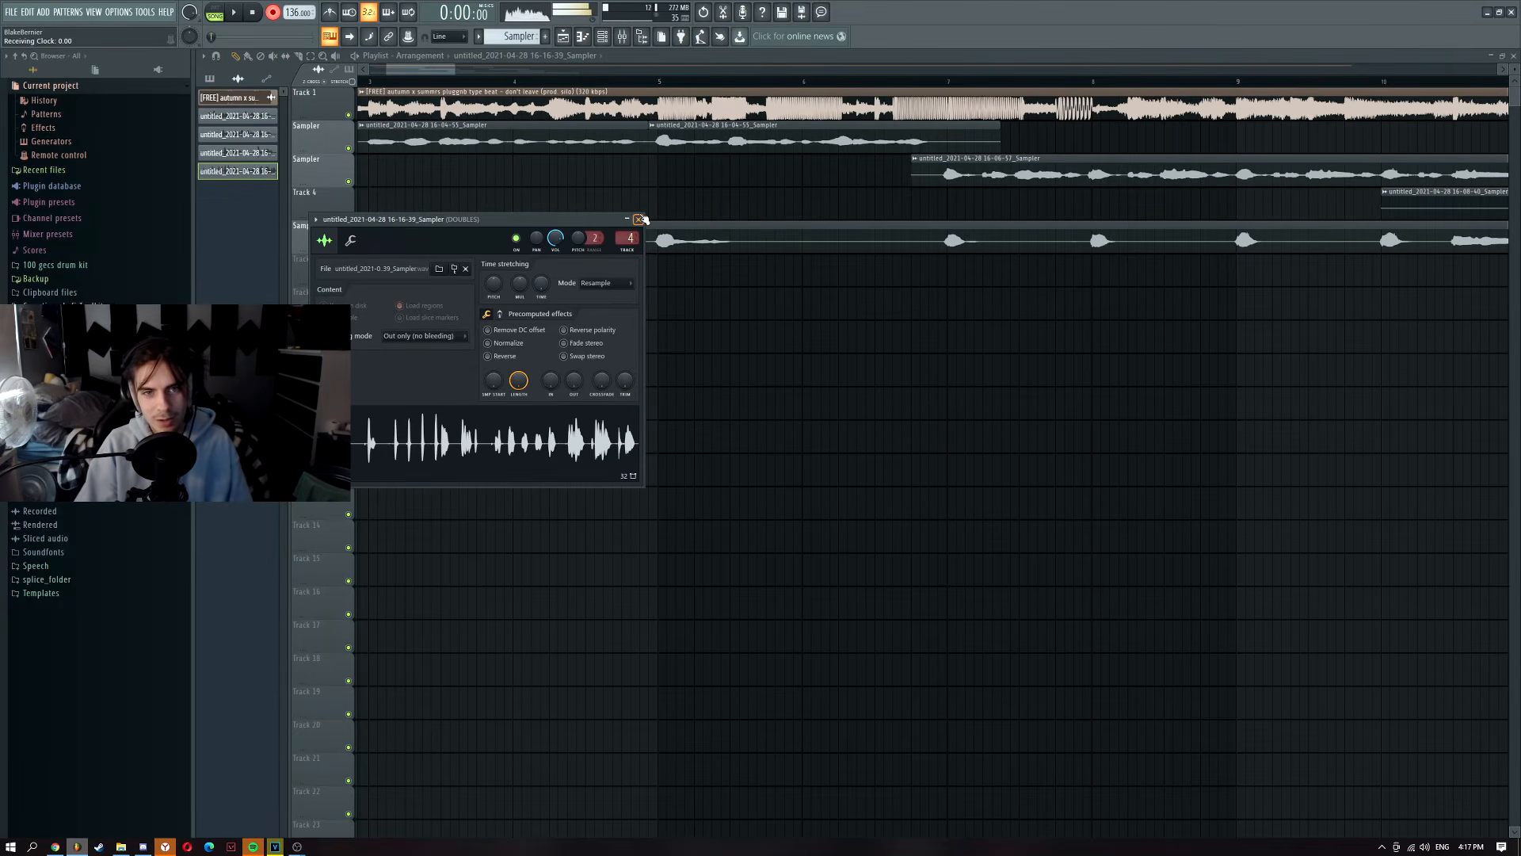
left_click(639, 220)
Step: Inspect the effect chains on mixer Insert 1, Insert 3 and the DOUBLES insert
key("F9")
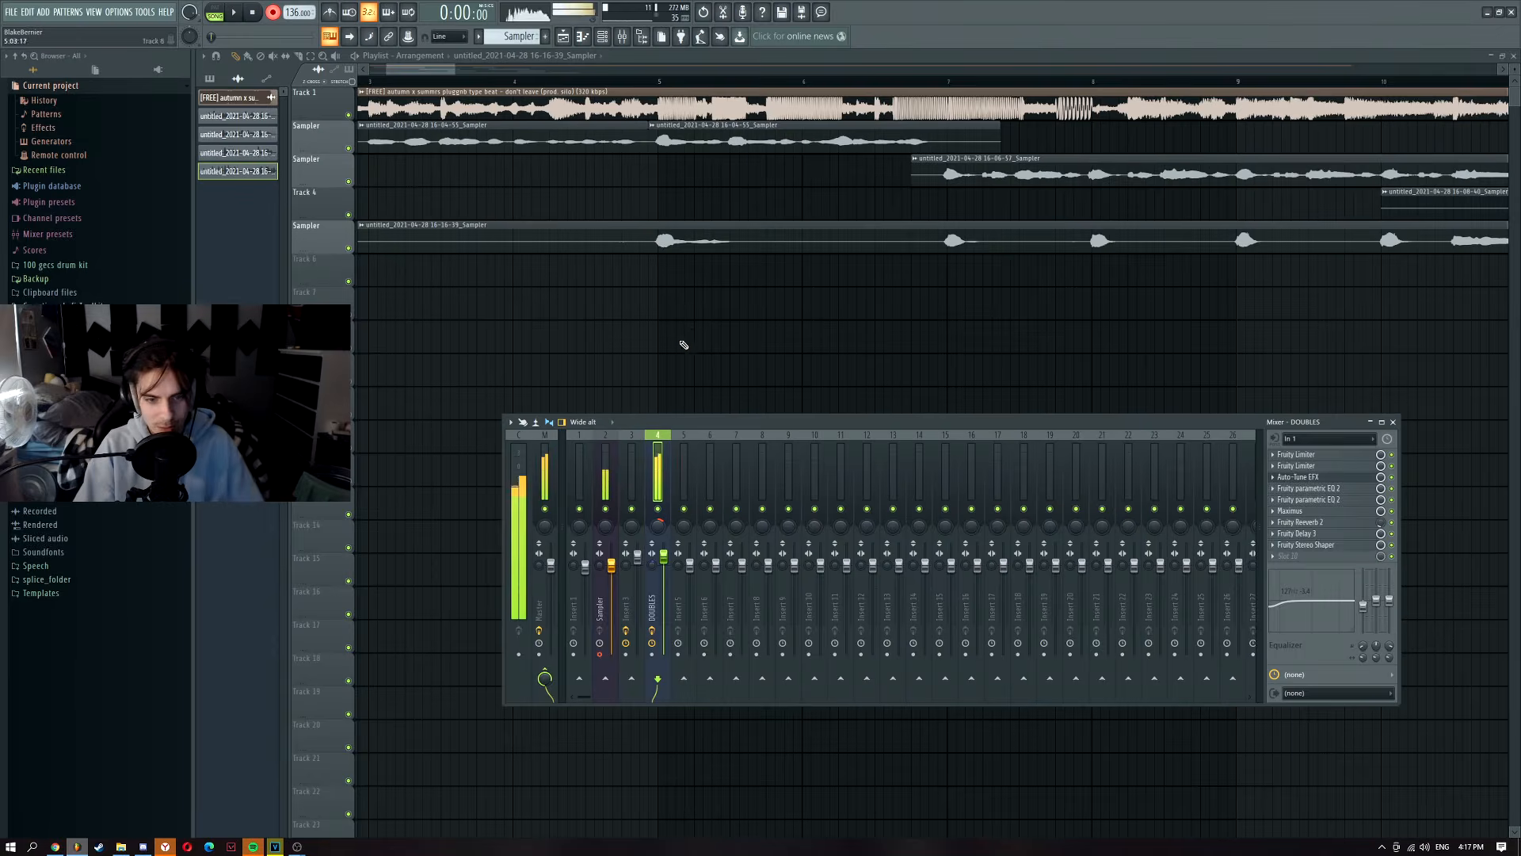
left_click(577, 466)
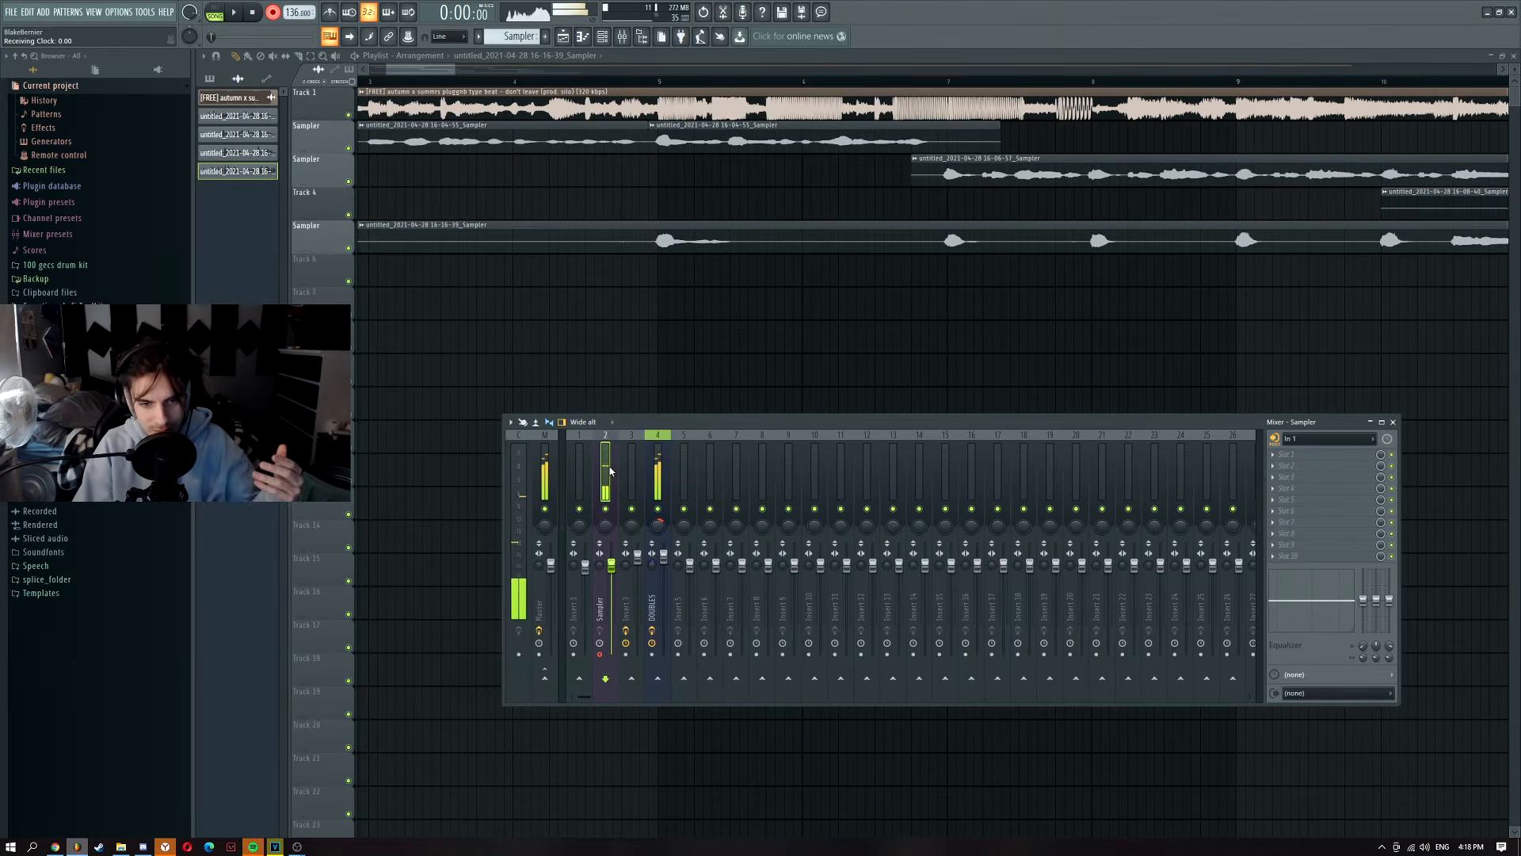
left_click(631, 469)
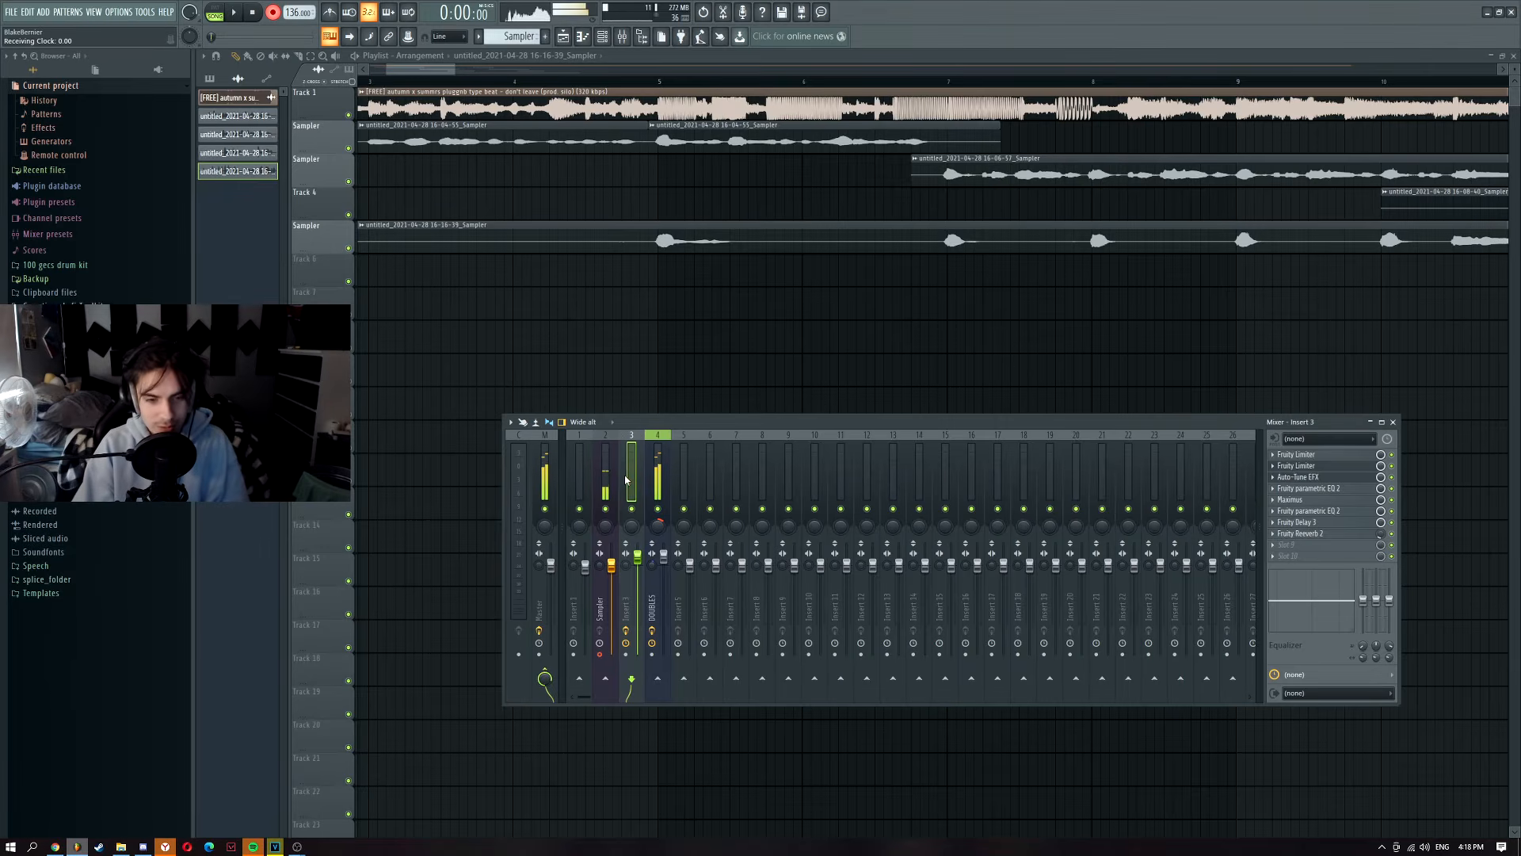
left_click(650, 472)
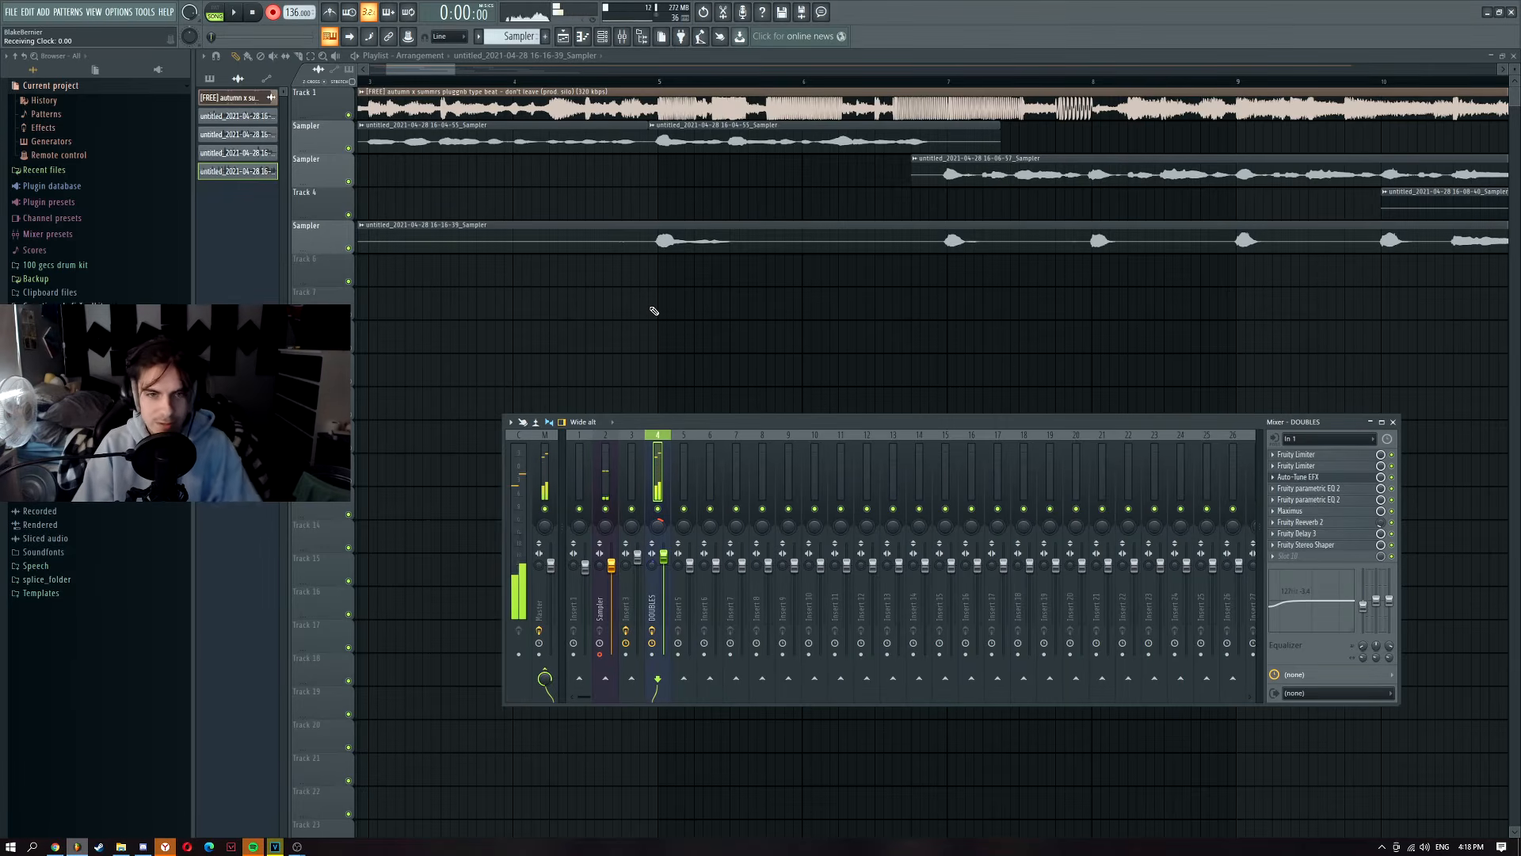